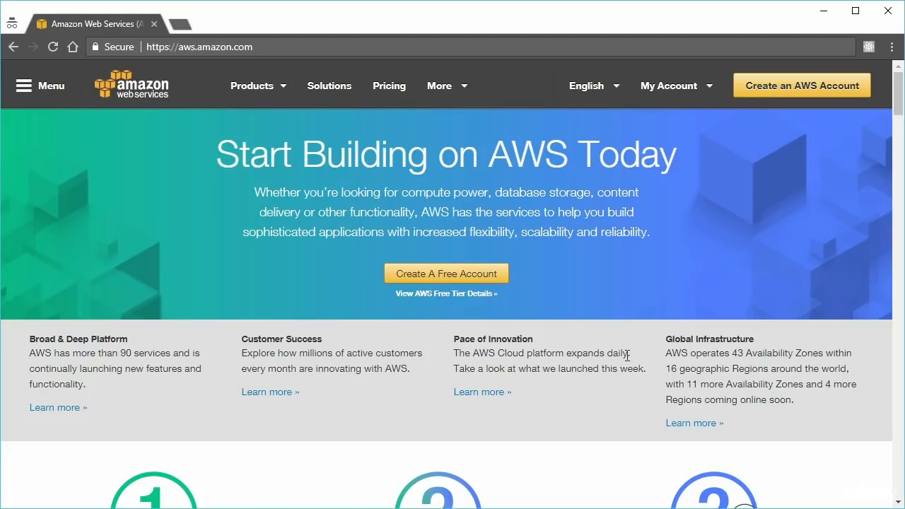
- Start the Create an AWS Account sign-up, then return to the aws.amazon.com homepage
left_click(807, 92)
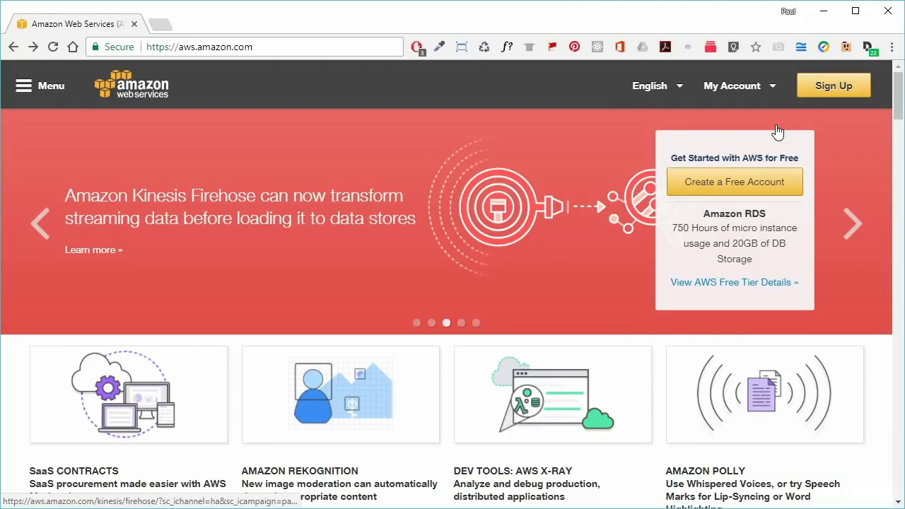
- Go to the AWS Management Console from the My Account menu
left_click(770, 88)
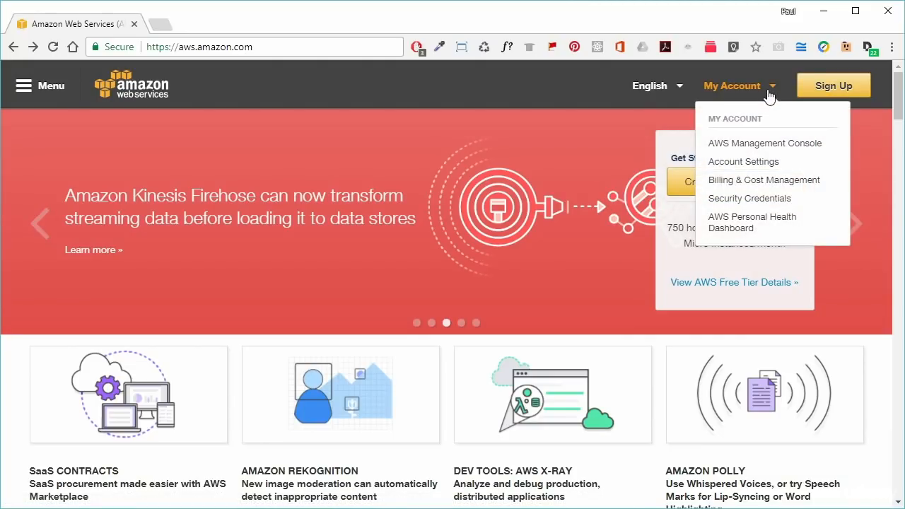
left_click(761, 146)
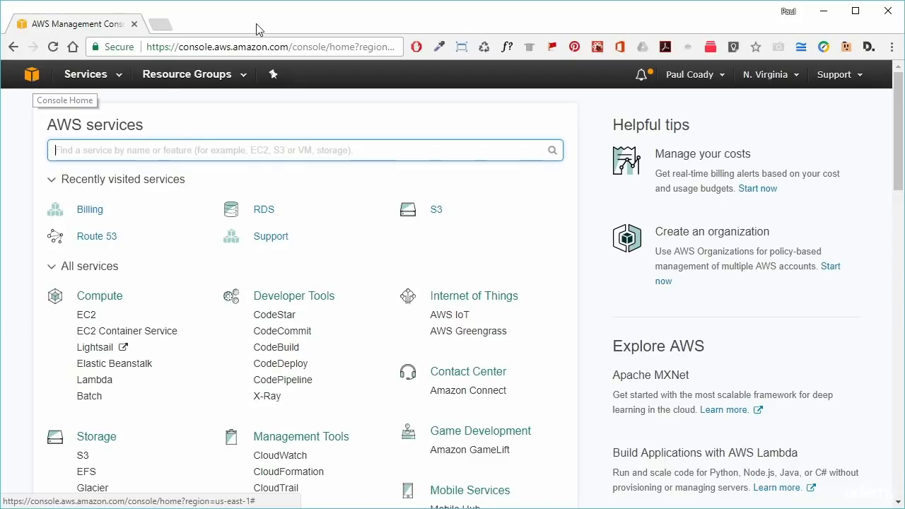
- Browse the Services list in Group and A-Z views, then bring up the navigation shortcut panel
left_click(112, 76)
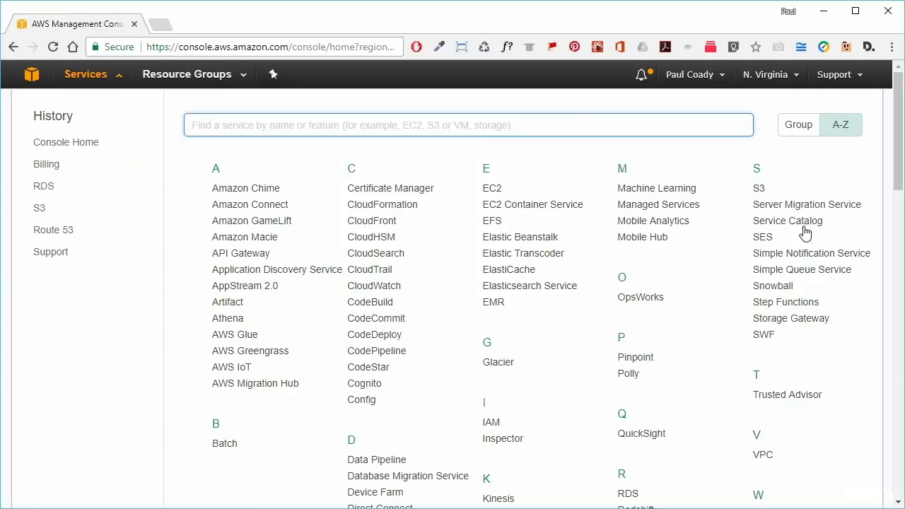
left_click(800, 125)
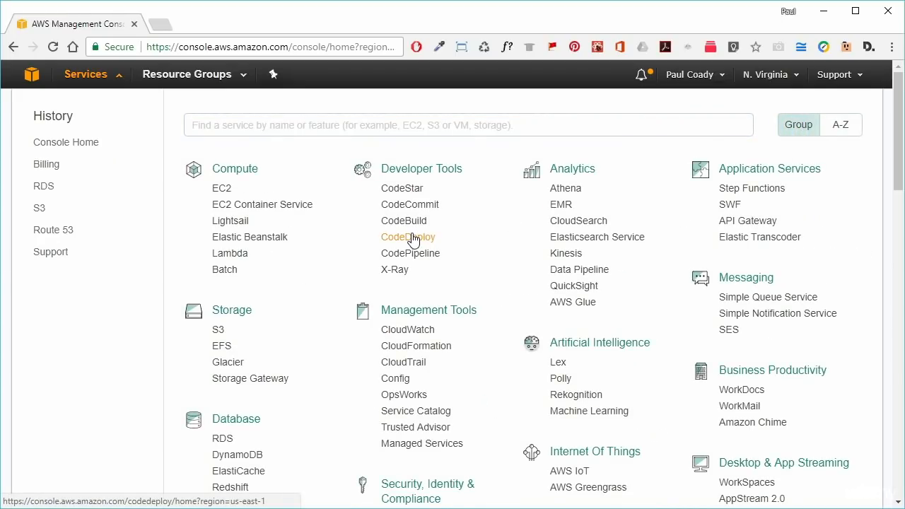
left_click(844, 129)
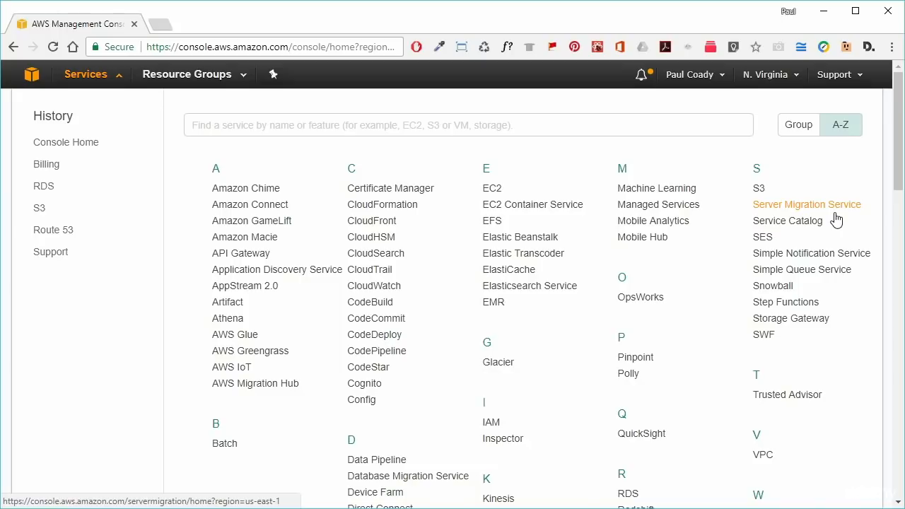
left_click(796, 126)
left_click(432, 82)
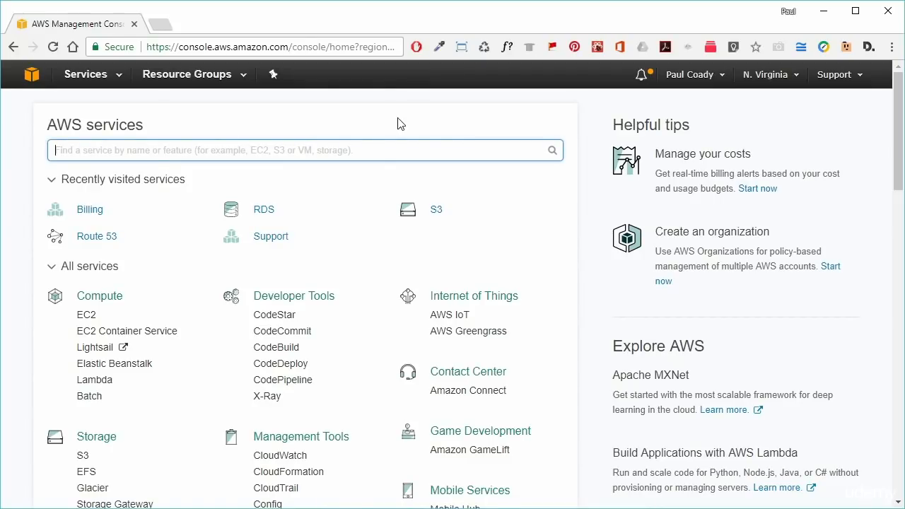
left_click(273, 76)
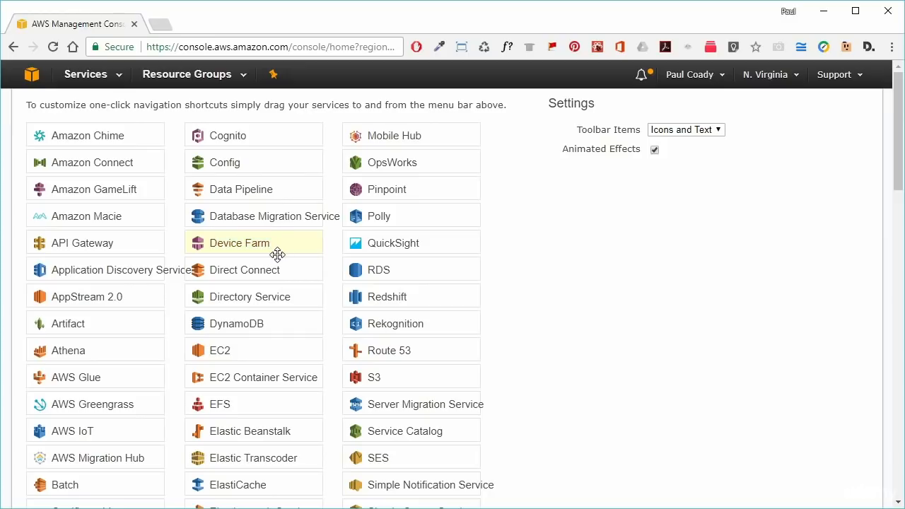
- Pin S3 and RDS to the top navigation bar and close the customization panel
left_click_drag(377, 378, 324, 87)
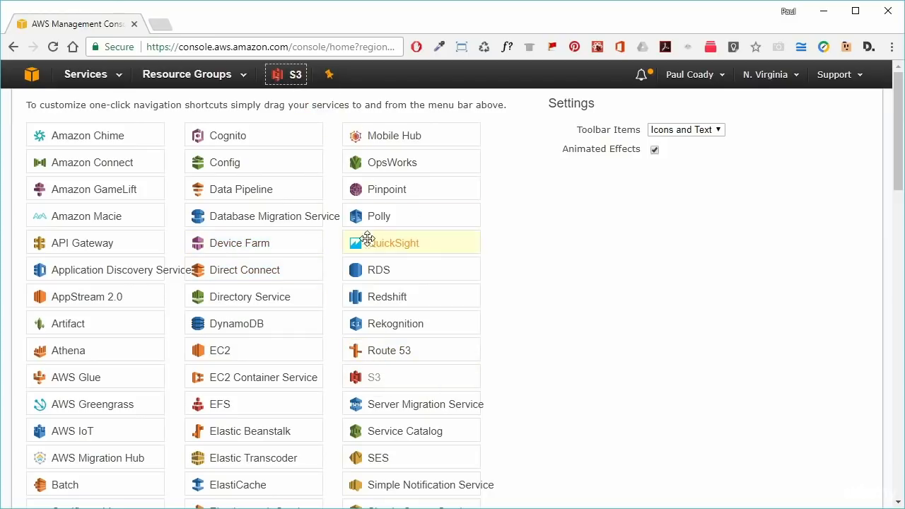
left_click_drag(388, 275, 373, 76)
left_click(476, 85)
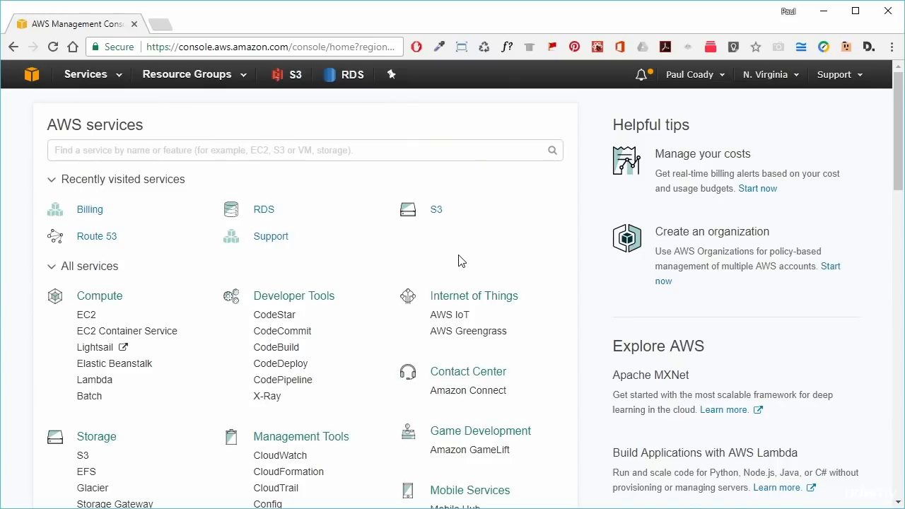
- Keep the region at US East (N. Virginia) and show the account name menu
left_click(801, 82)
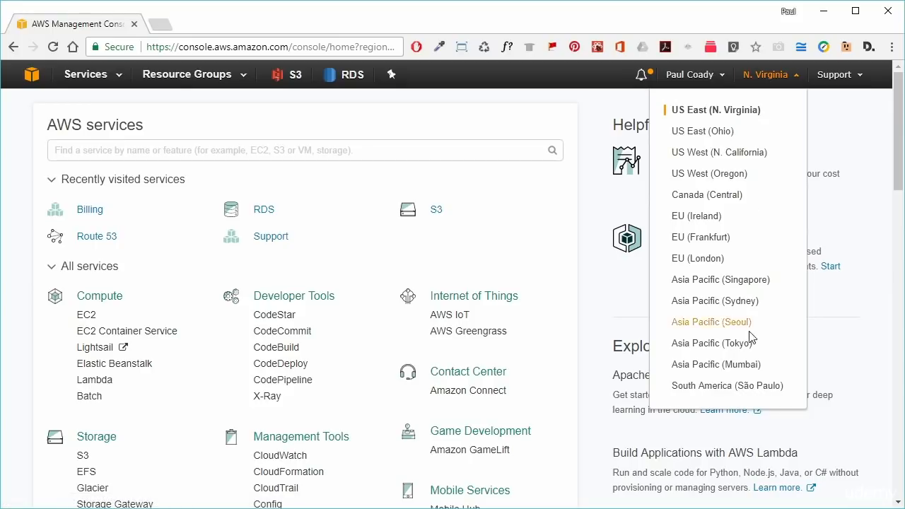
left_click(740, 112)
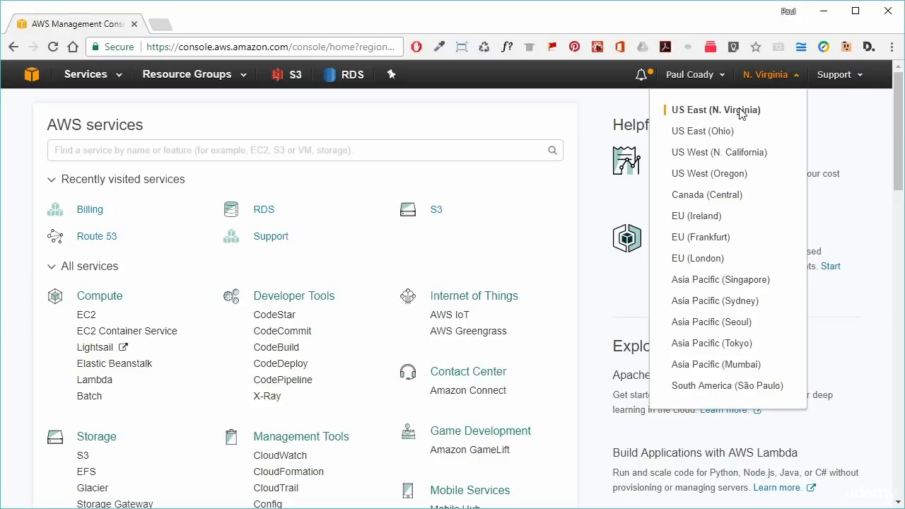
left_click(718, 76)
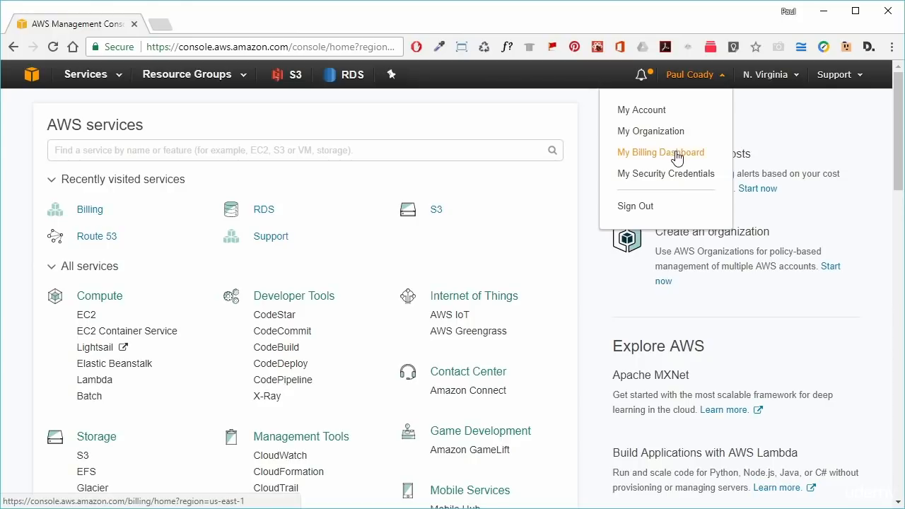
- Open My Billing Dashboard and review the $0.01 August 2017 month-to-date spend summary
left_click(677, 154)
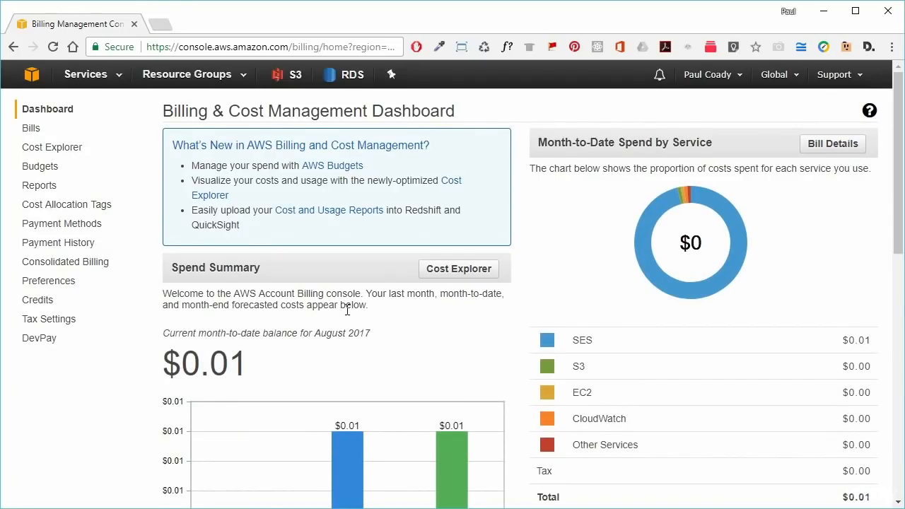
scroll(347, 315, "down", 2)
scroll(346, 315, "down", 1)
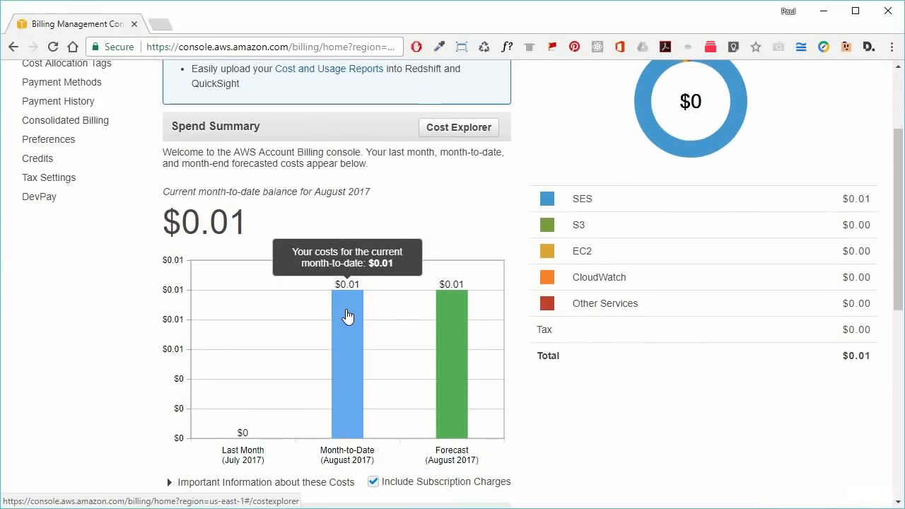
left_click_drag(249, 224, 231, 224)
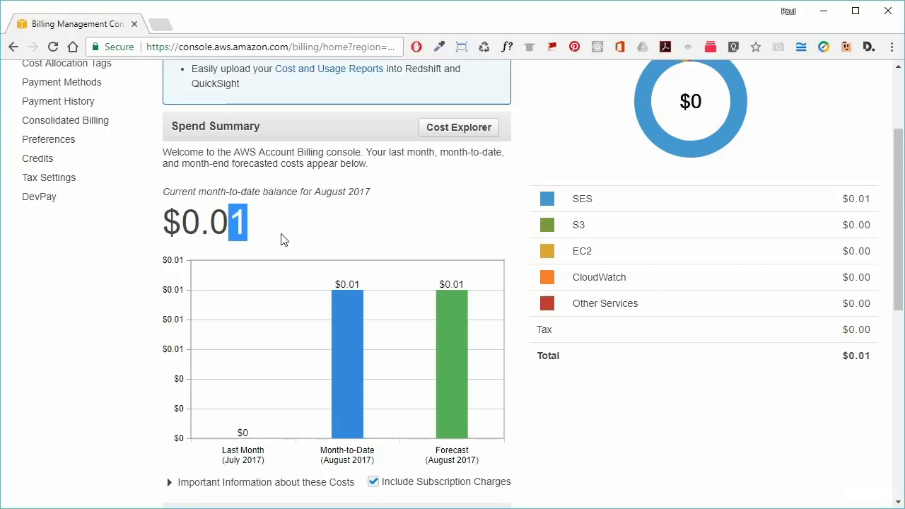
scroll(334, 228, "up", 2)
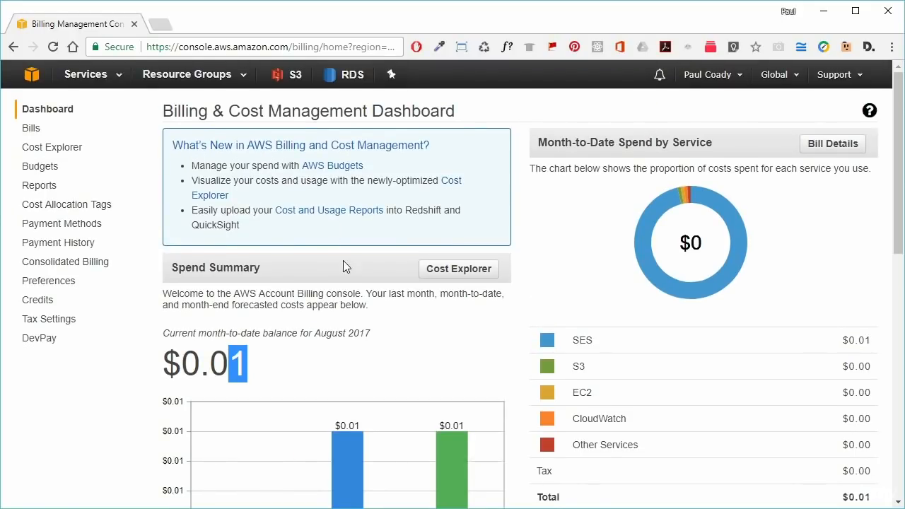
left_click(357, 357)
scroll(356, 361, "down", 5)
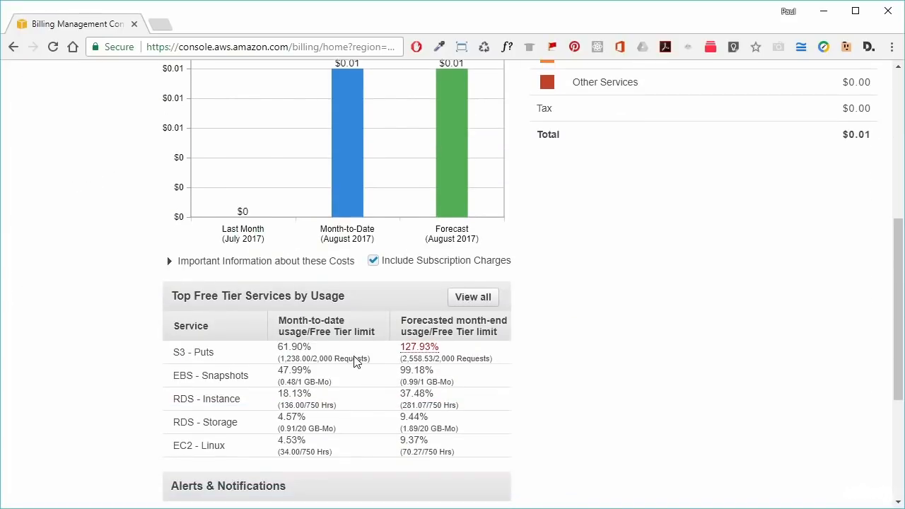
scroll(356, 362, "down", 1)
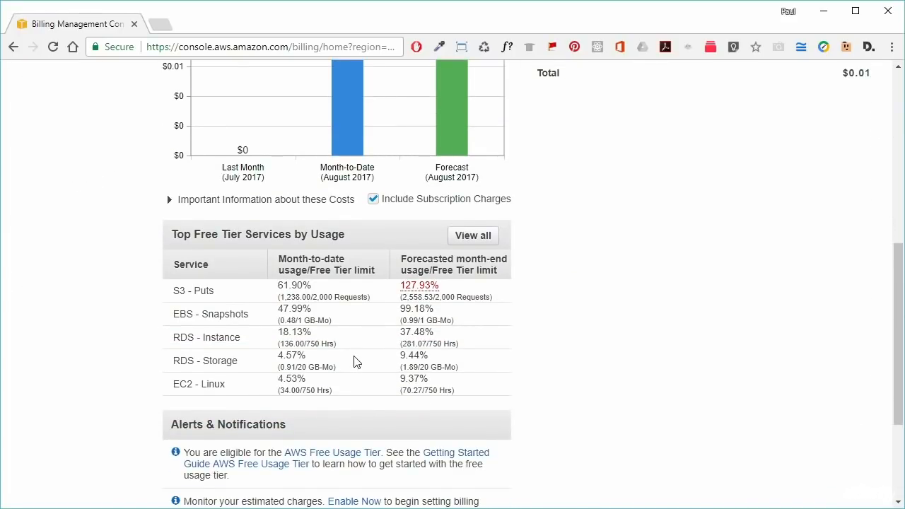
scroll(370, 356, "up", 4)
scroll(369, 356, "down", 4)
left_click_drag(172, 235, 346, 237)
left_click(357, 236)
left_click_drag(219, 290, 174, 292)
left_click_drag(312, 286, 279, 286)
left_click(486, 290)
scroll(550, 327, "up", 6)
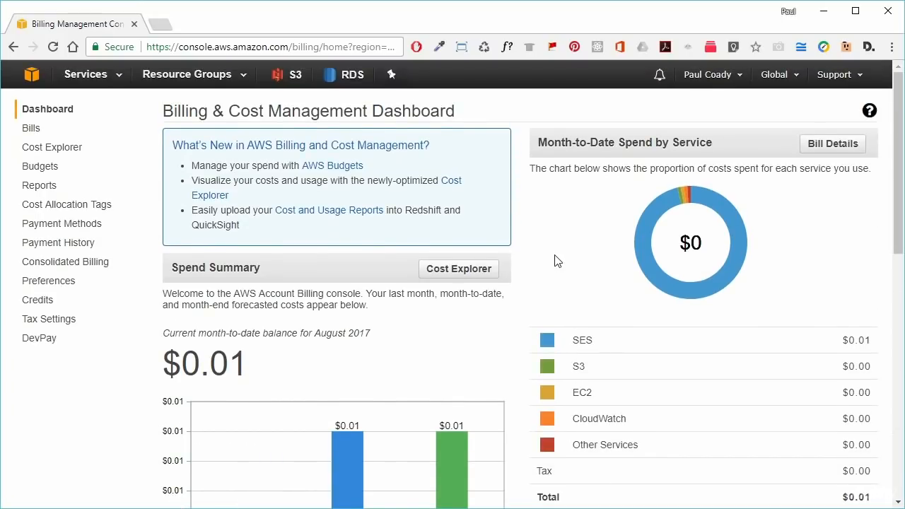
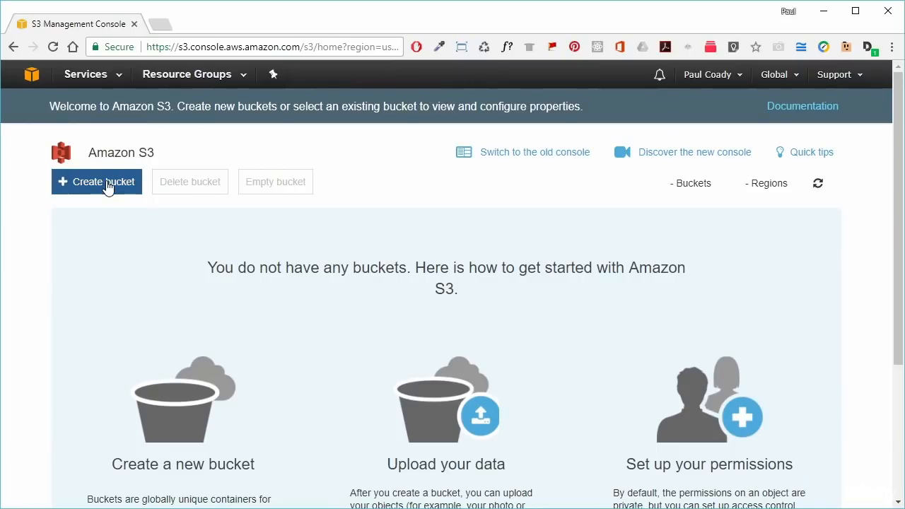
- Create a bucket named backspace-test-bucket in US East (N. Virginia) and continue to Set properties
left_click(107, 186)
left_click(331, 259)
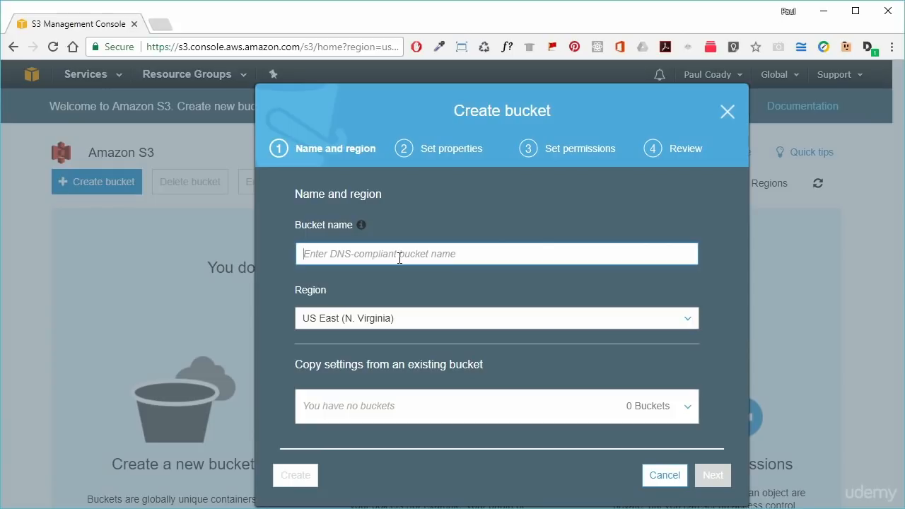
type("backspace-test-bucket")
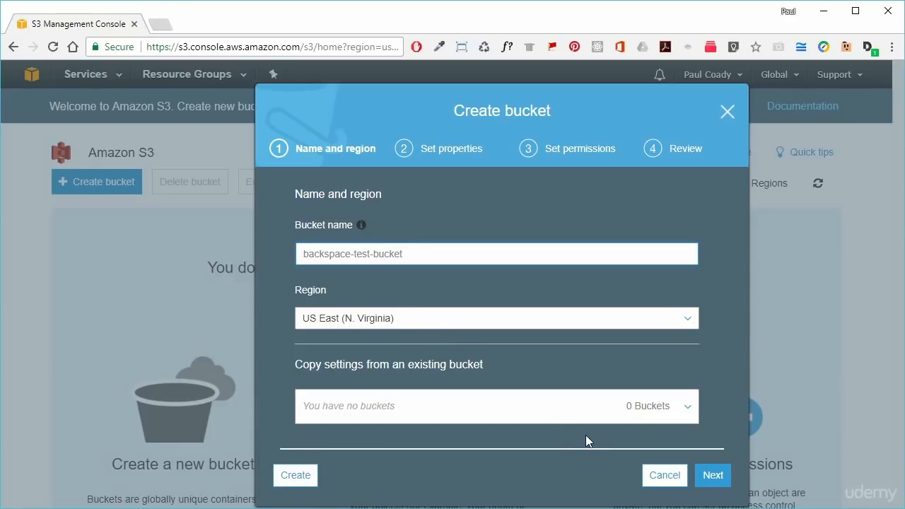
left_click(713, 475)
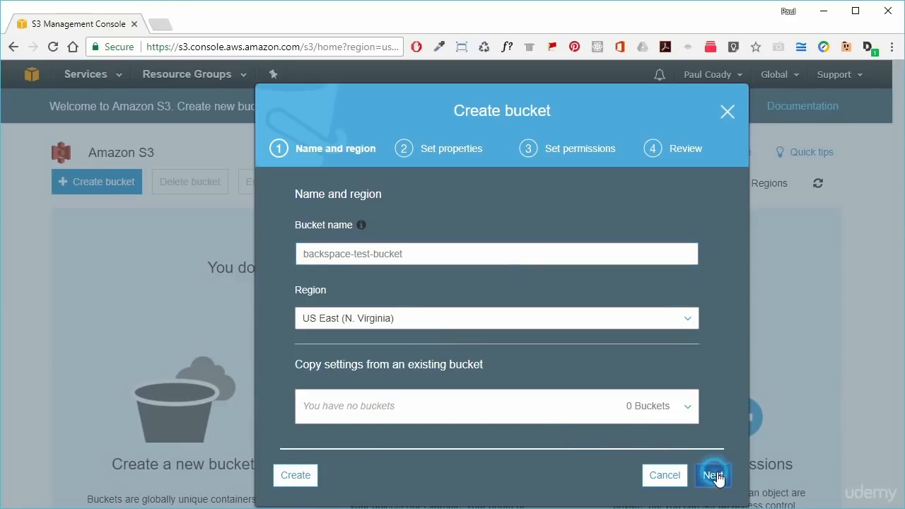
scroll(612, 384, "up", 1)
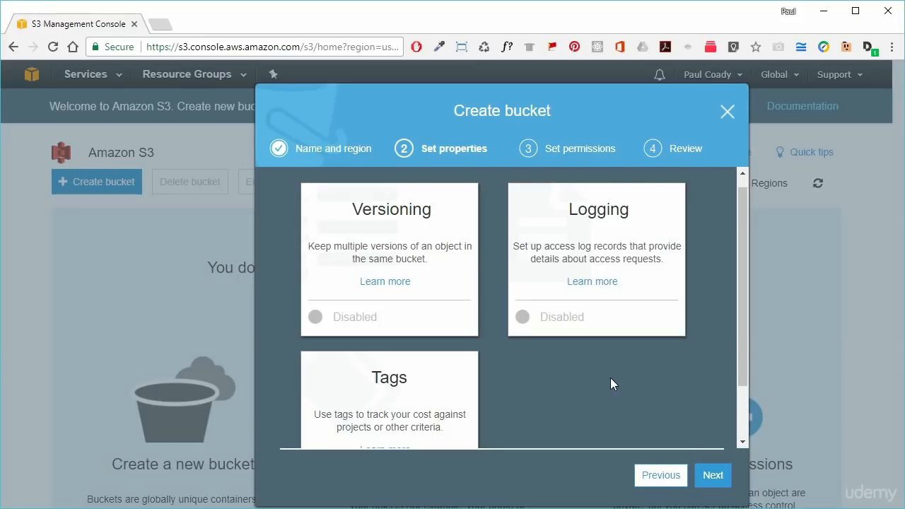
- Keep Versioning, Logging and permissions at their defaults and create backspace-test-bucket
left_click(713, 475)
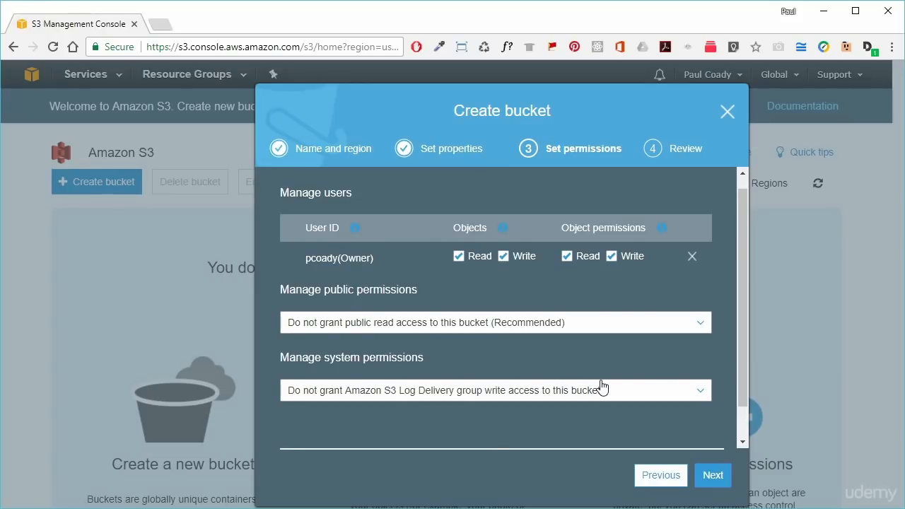
left_click(712, 477)
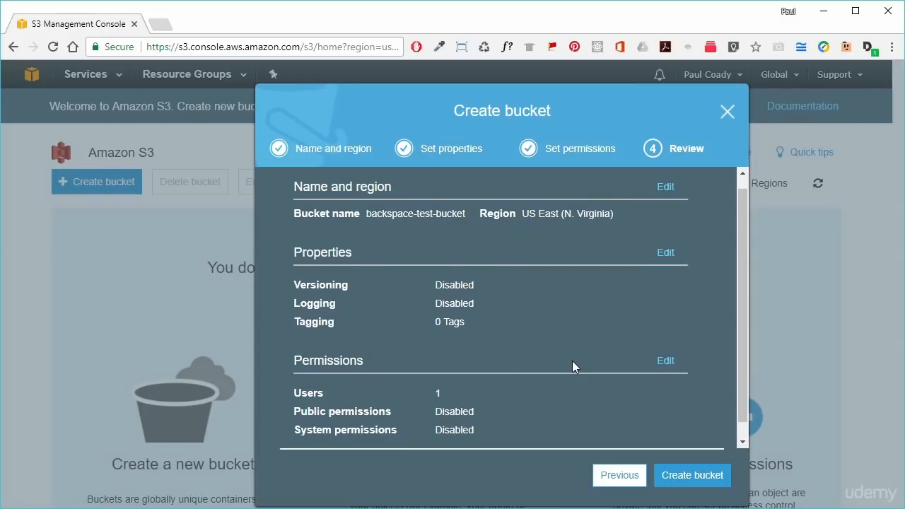
left_click(693, 478)
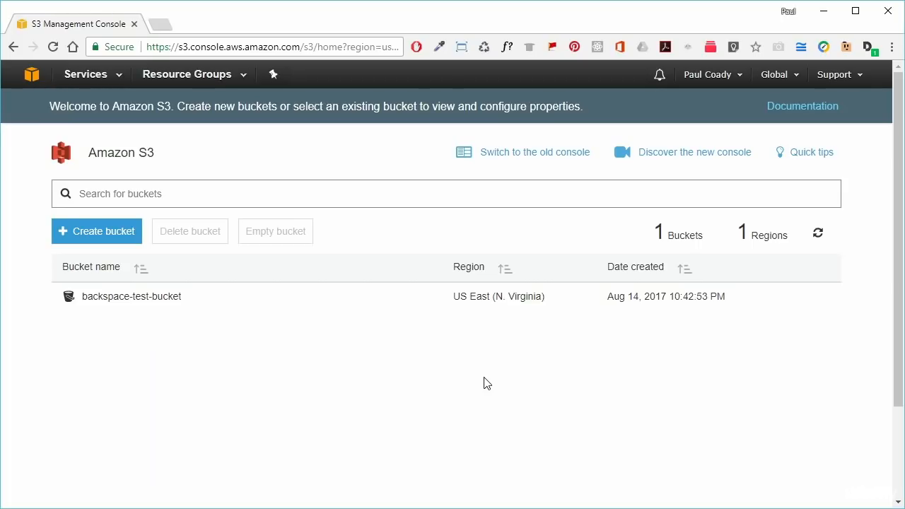
- Open the empty backspace-test-bucket and launch its Upload wizard
left_click(127, 299)
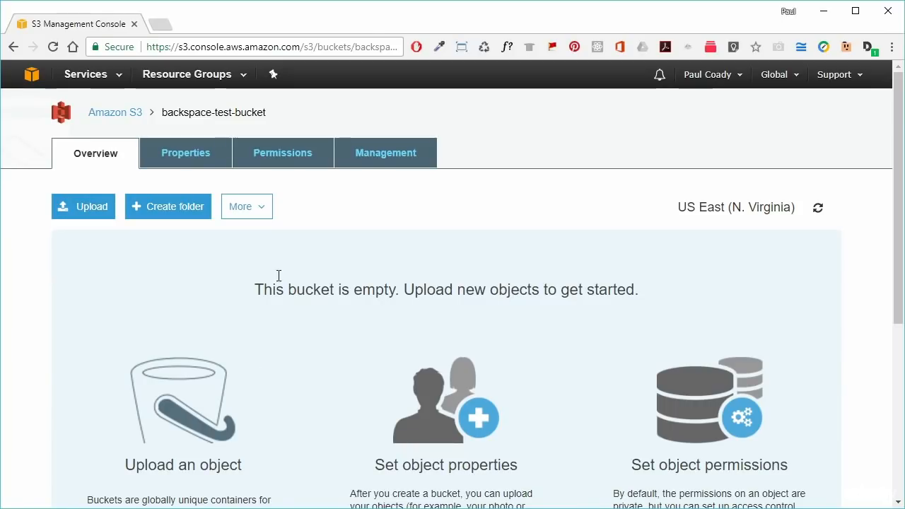
scroll(608, 389, "down", 2)
scroll(607, 393, "up", 2)
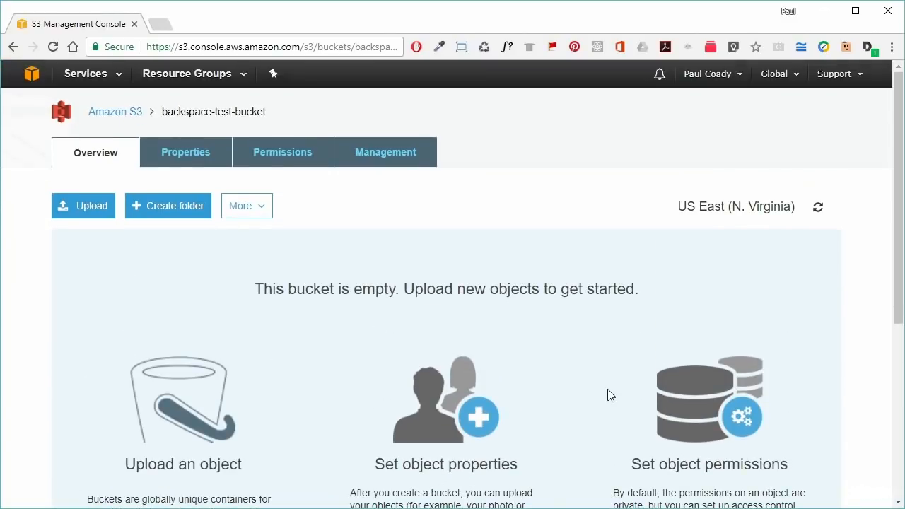
left_click(89, 214)
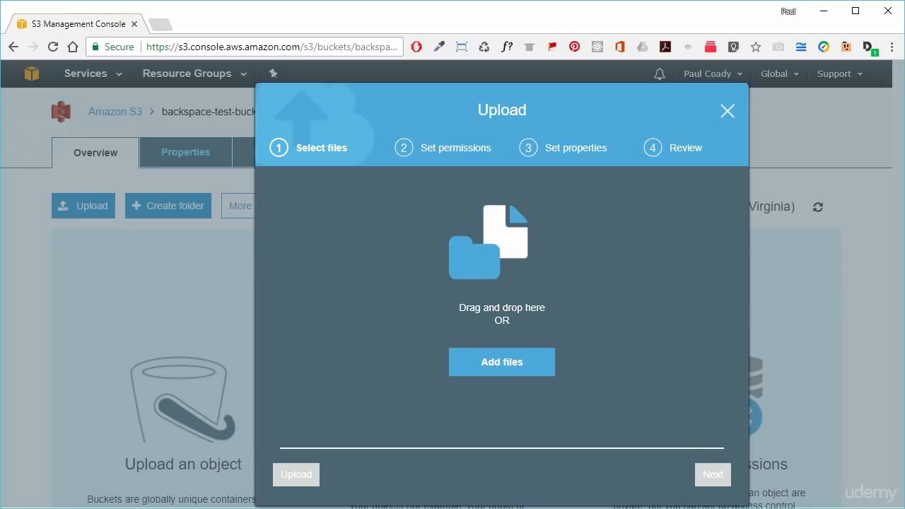
- Drag in the AWS_A_2017_01_03_AWS_Free folder (12 files, 29.7 MB) and upload it with default settings
left_click_drag(904, 250, 523, 274)
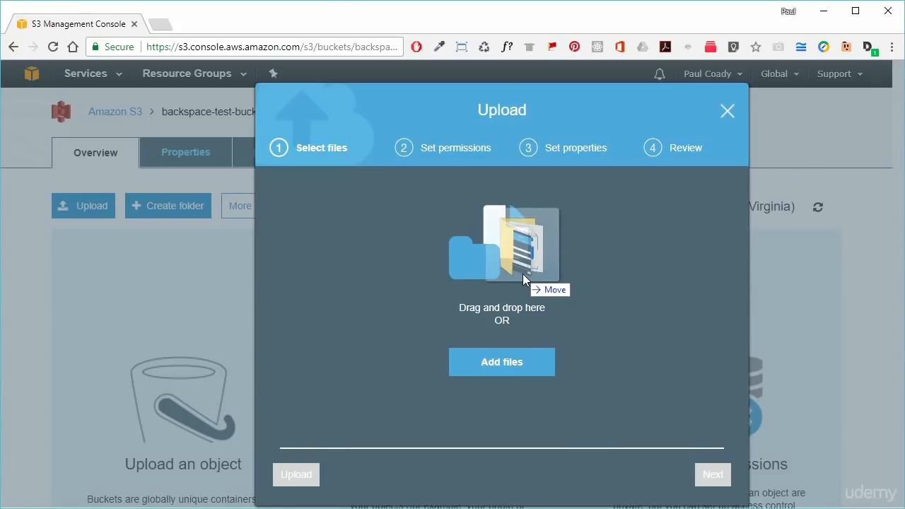
left_click_drag(523, 274, 523, 274)
left_click_drag(522, 274, 523, 274)
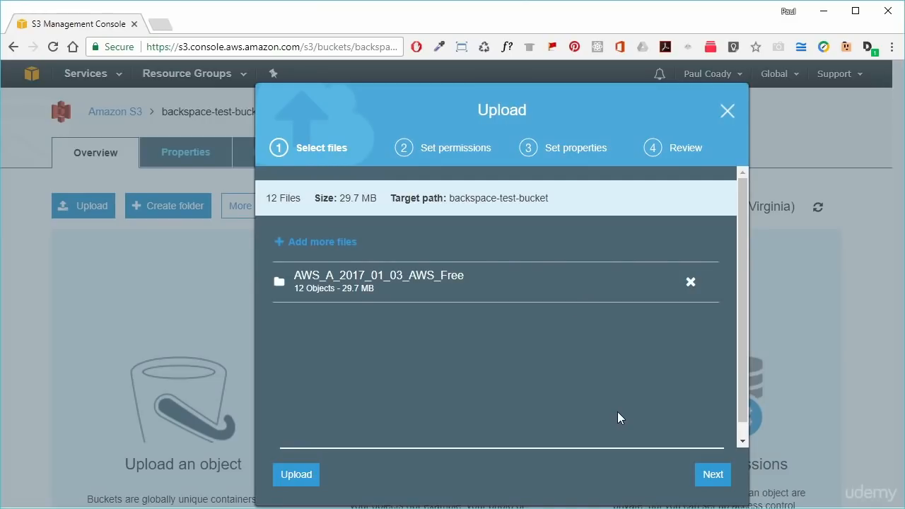
left_click(705, 477)
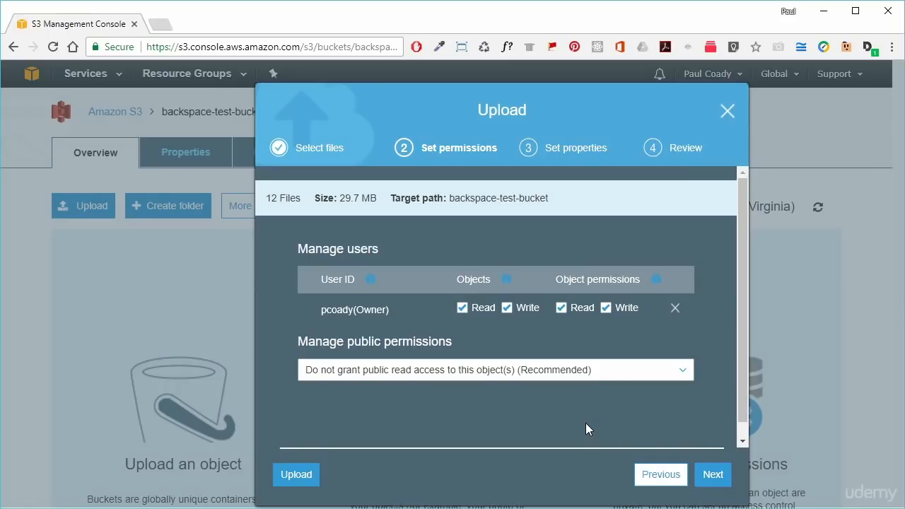
left_click(711, 477)
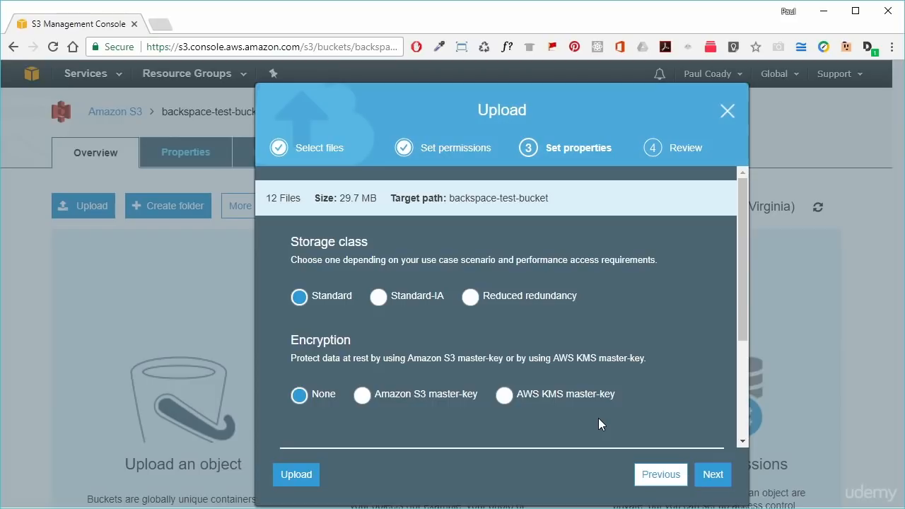
left_click(713, 478)
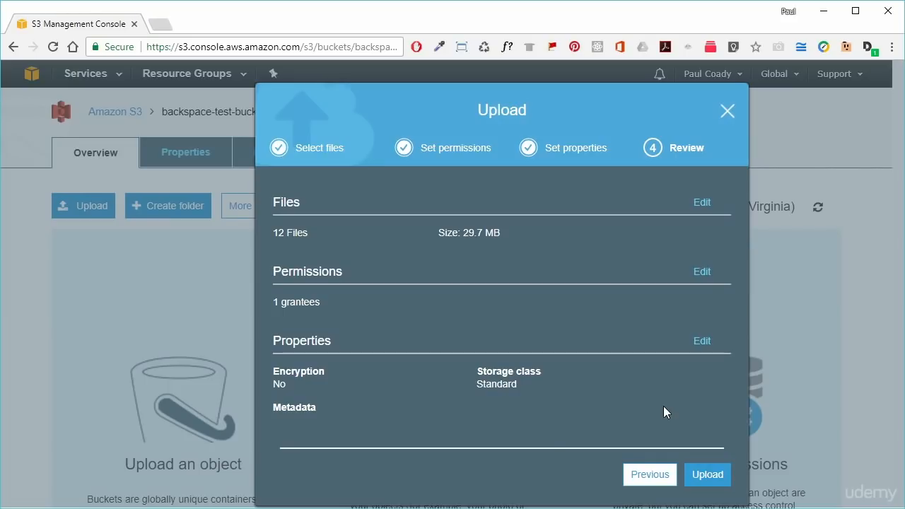
left_click(708, 475)
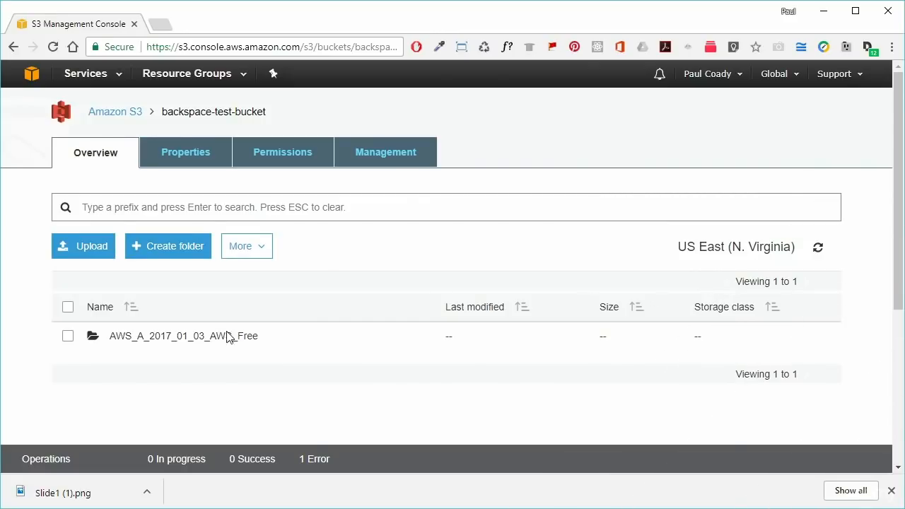
- Open the AWS_A_2017_01_03_AWS_Free folder and dismiss Chrome's downloads bar to see its files
left_click(187, 340)
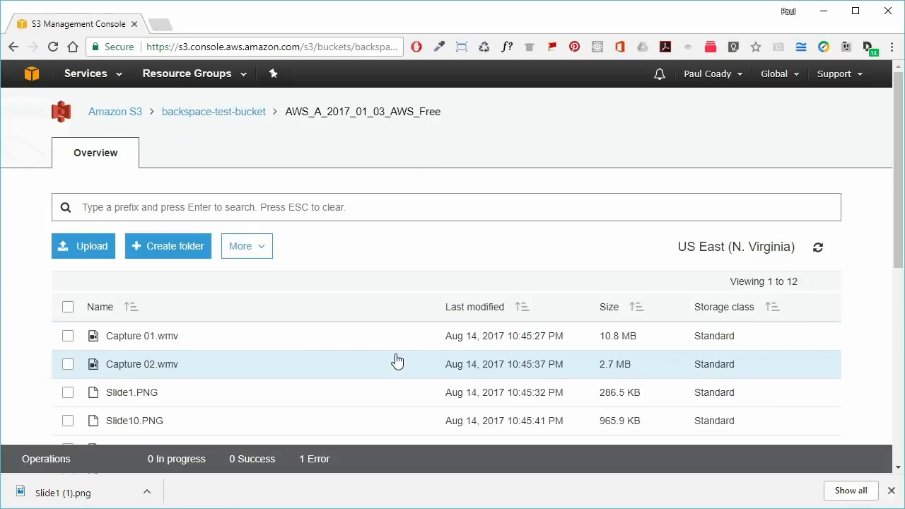
scroll(398, 360, "down", 2)
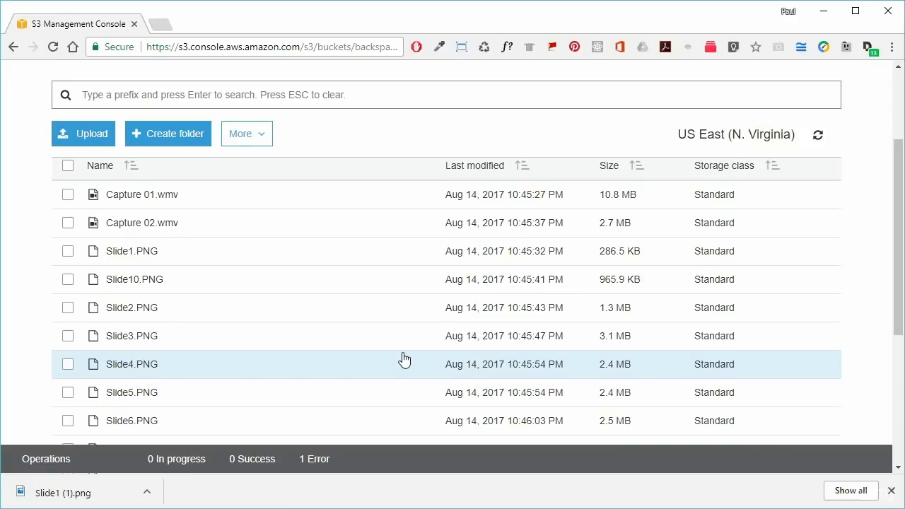
scroll(397, 359, "up", 2)
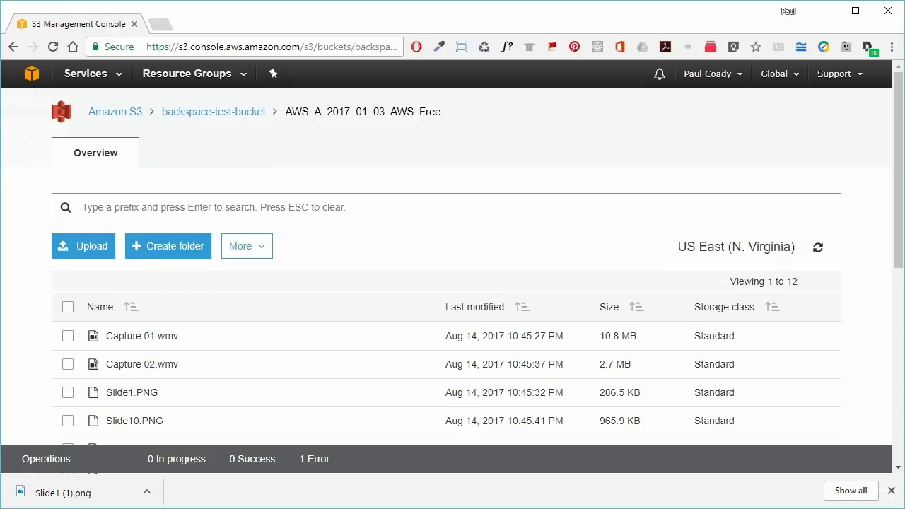
left_click(891, 491)
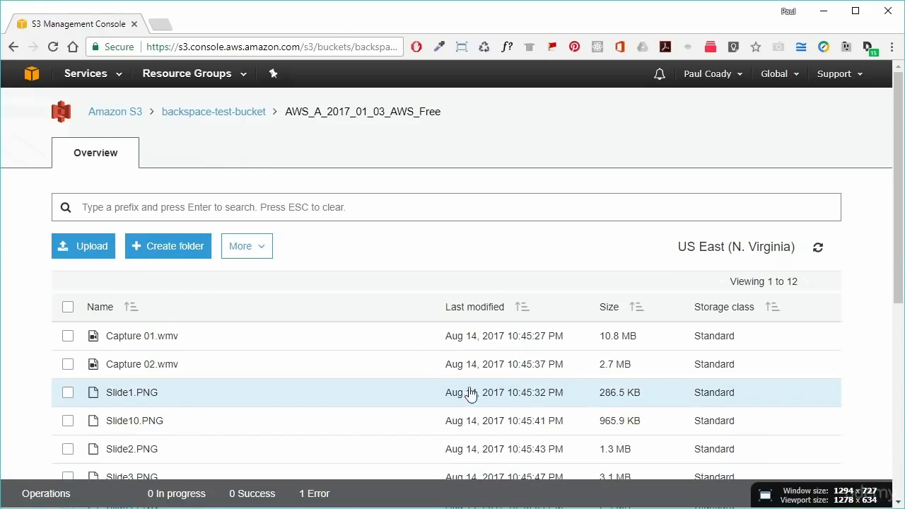
scroll(424, 391, "down", 1)
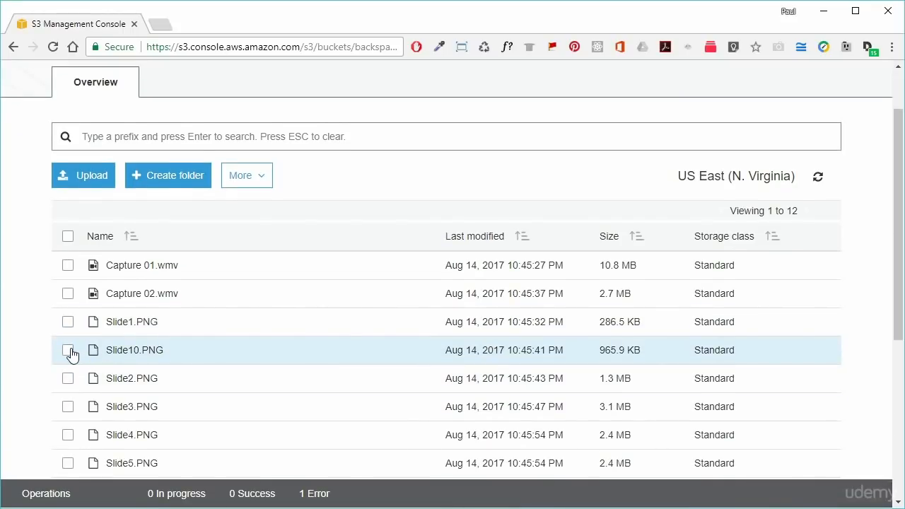
- Download Slide10.PNG through More > Download as
left_click(69, 352)
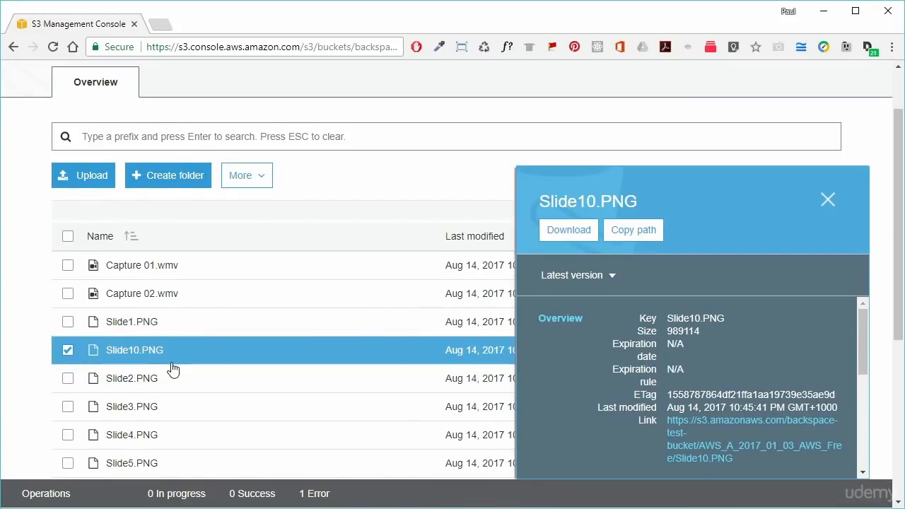
left_click(261, 180)
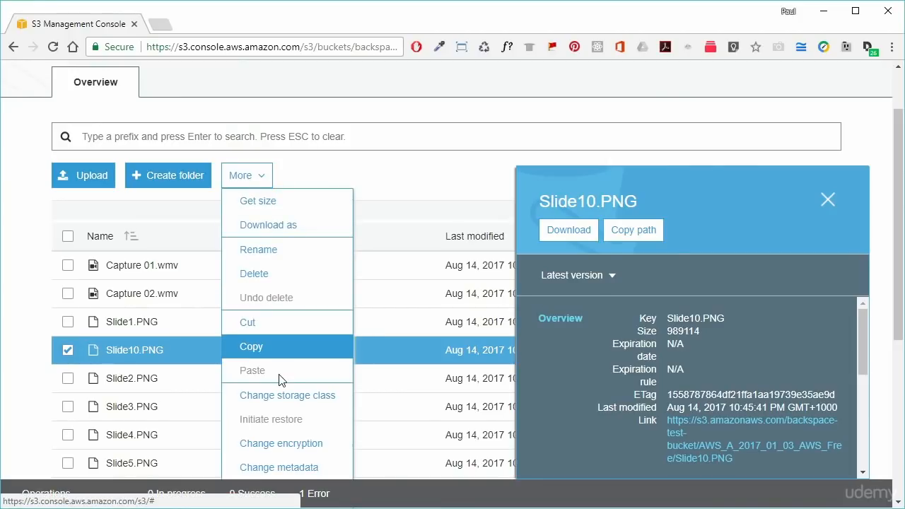
left_click(311, 227)
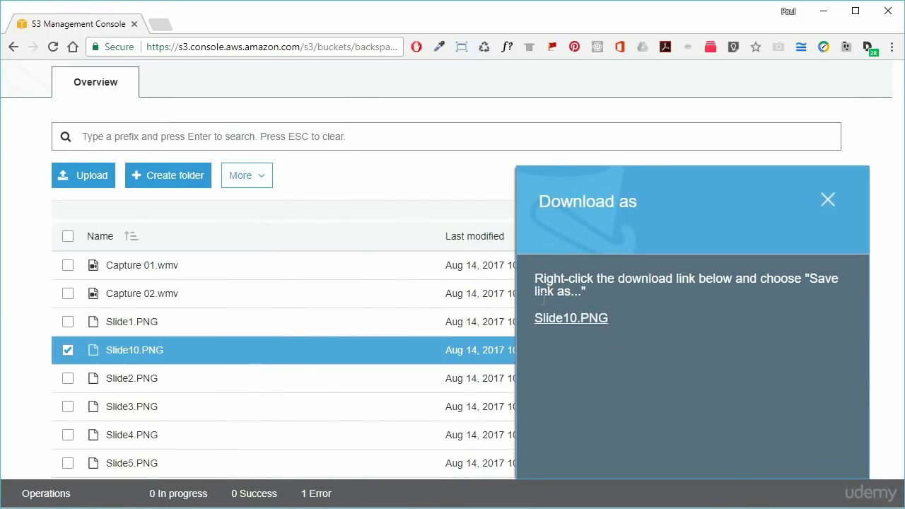
left_click(569, 319)
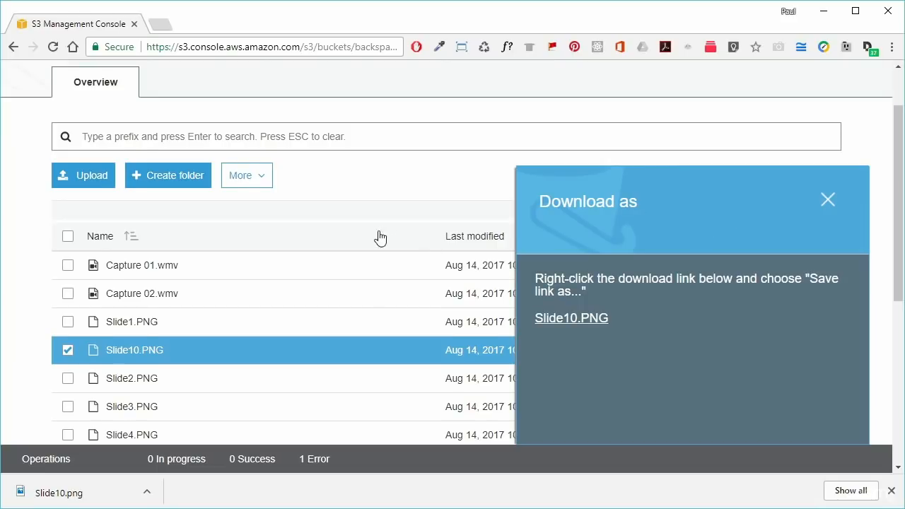
scroll(350, 244, "up", 1)
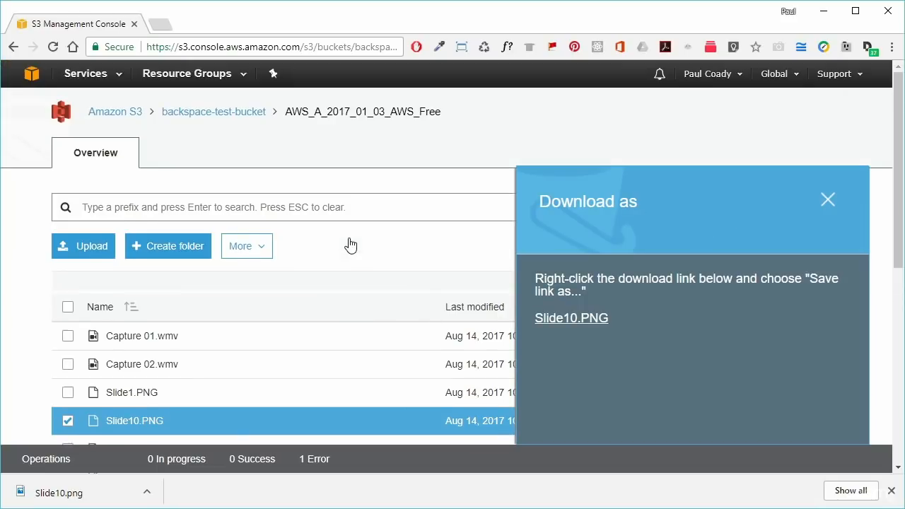
- Delete the AWS_A_2017_01_03_AWS_Free folder and its 12 objects, then go back to Amazon S3
left_click(223, 118)
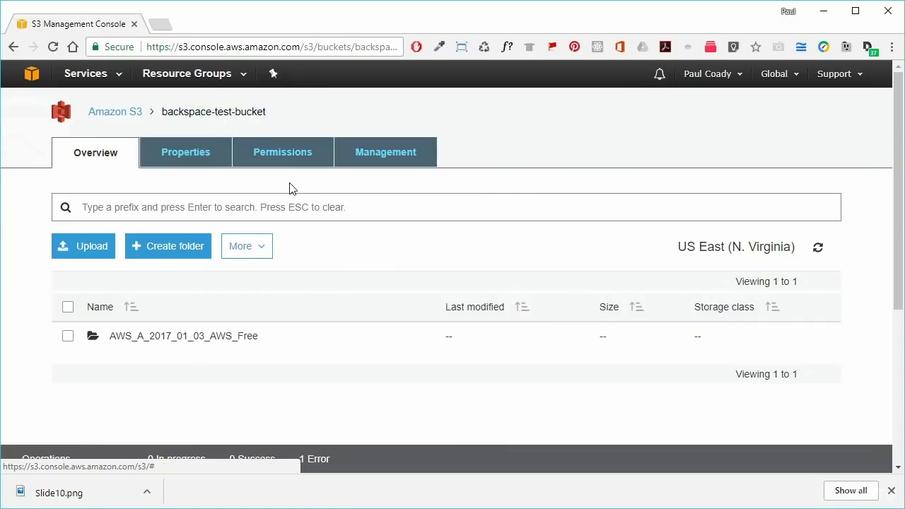
left_click(68, 337)
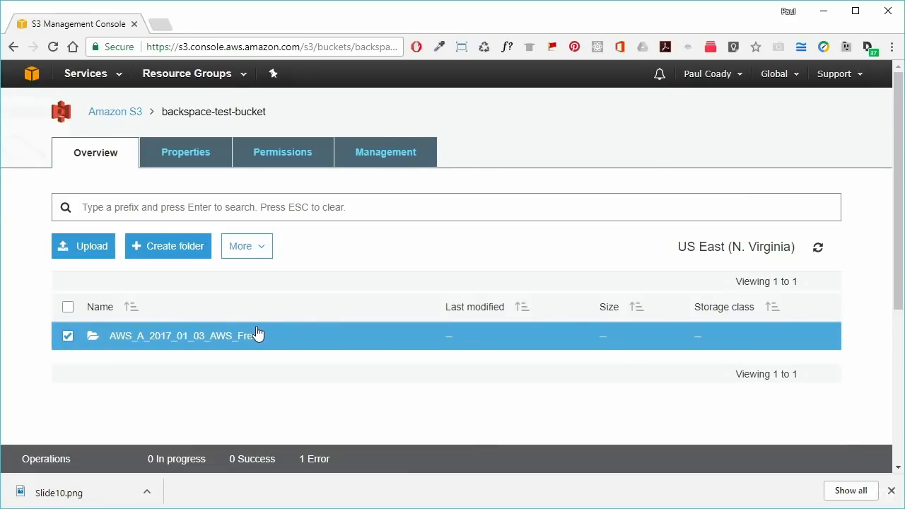
left_click(265, 253)
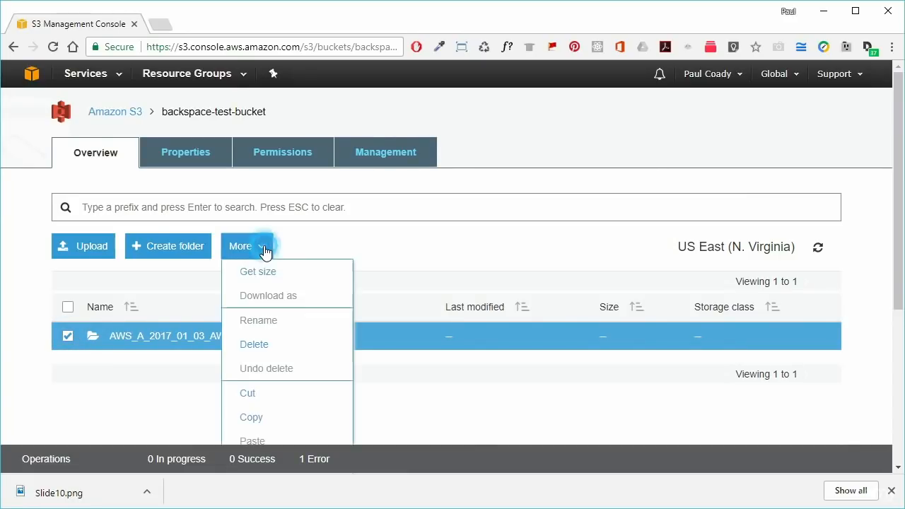
left_click(254, 346)
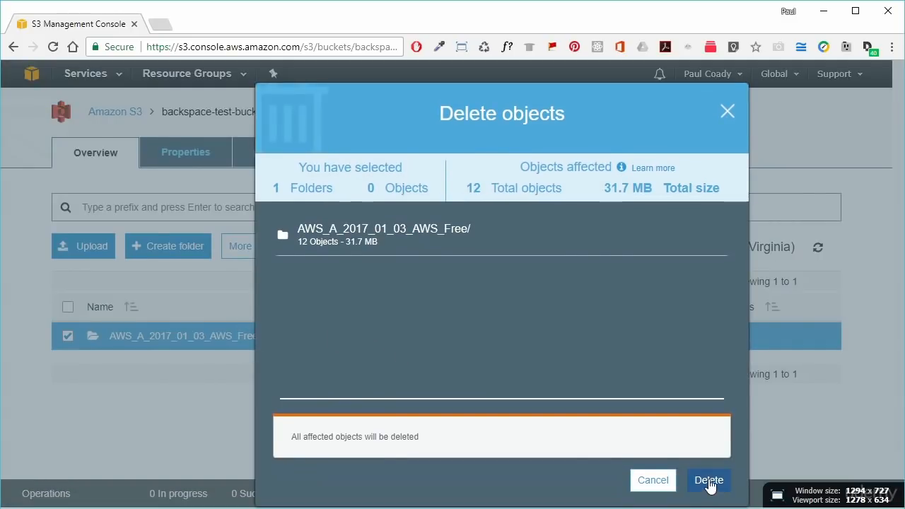
left_click(709, 481)
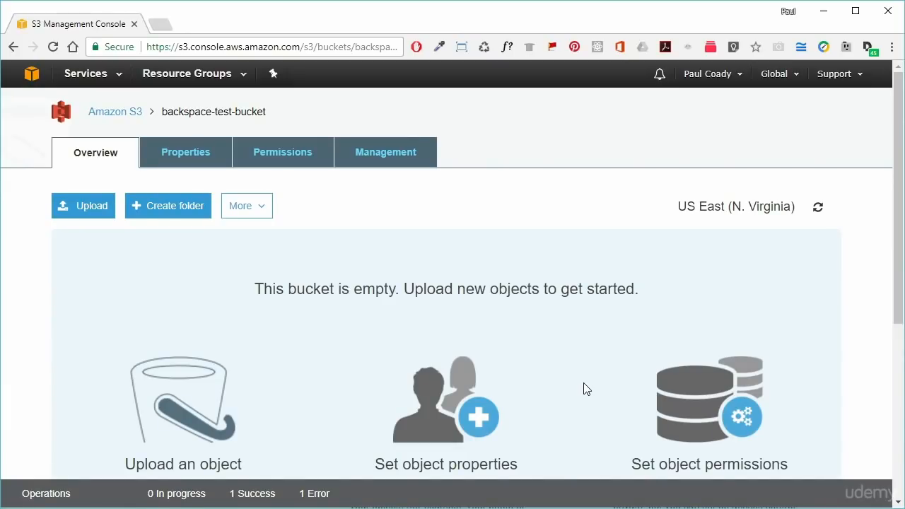
left_click(128, 110)
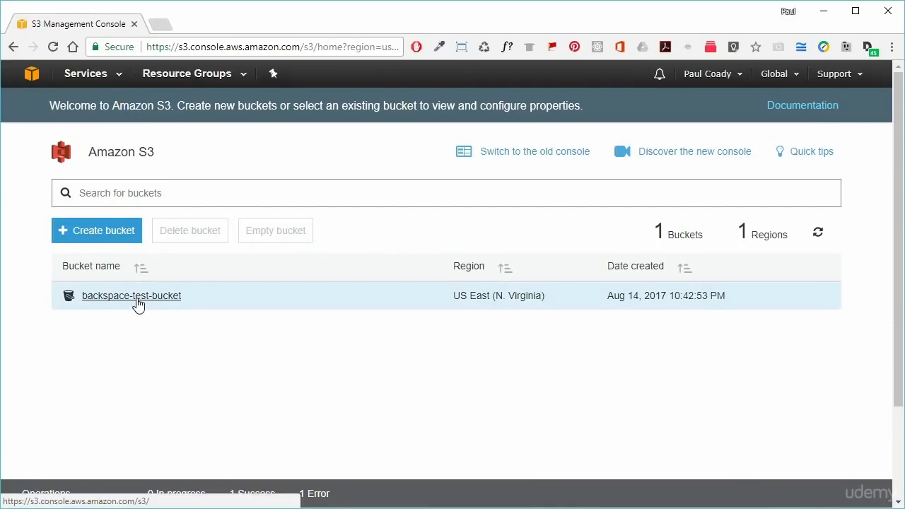
- Delete backspace-test-bucket, confirming with its name typed in the confirmation field
left_click(400, 311)
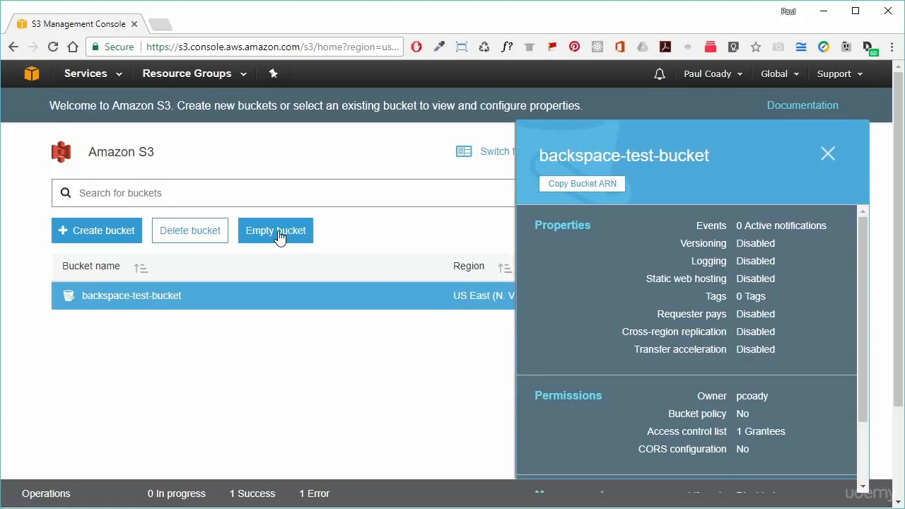
left_click(197, 240)
left_click(298, 266)
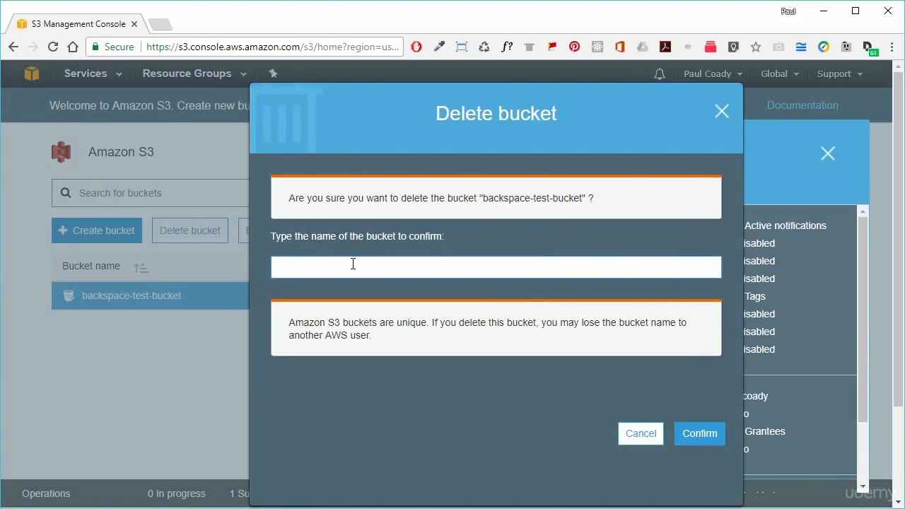
type("backspace-test-bucket")
left_click(700, 433)
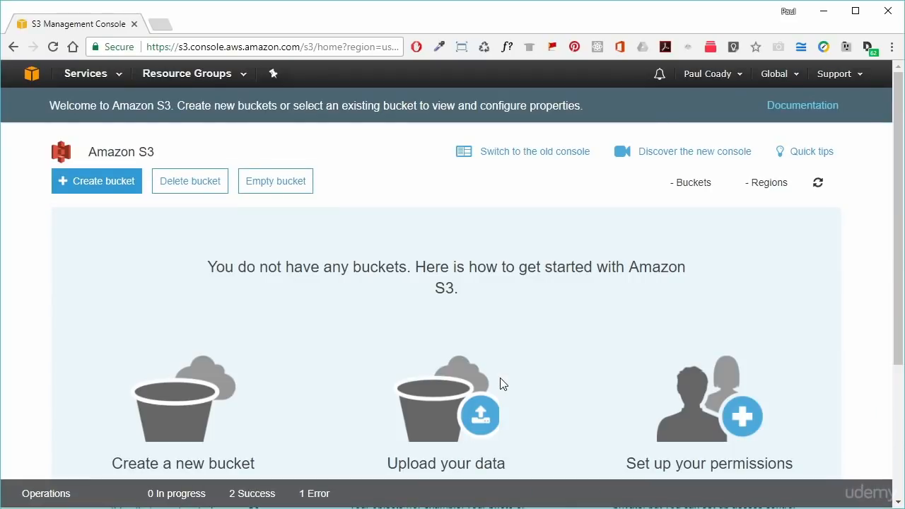
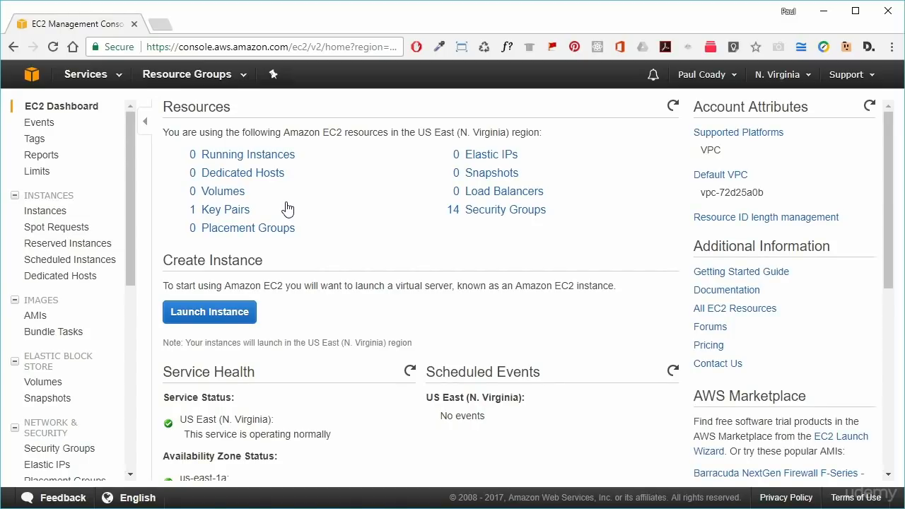
- Start a new instance launch from the EC2 Instances list and browse AWS Marketplace images
left_click(49, 217)
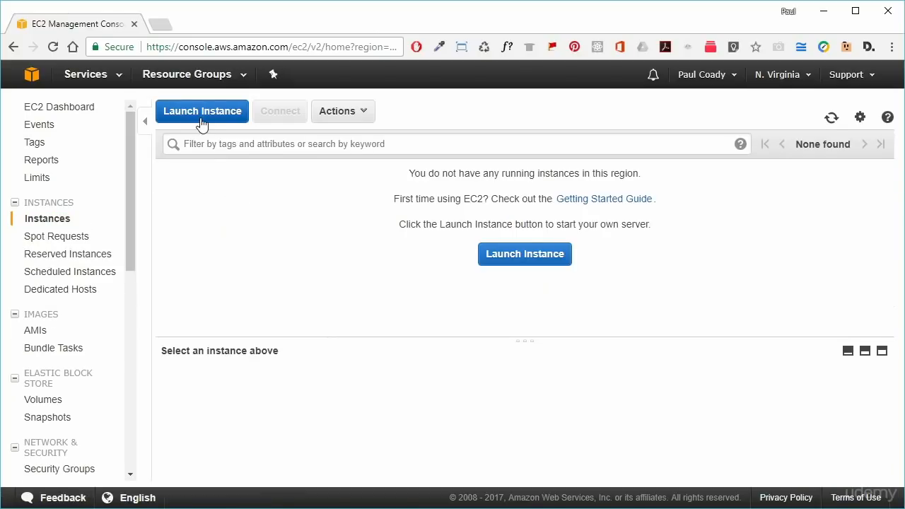
left_click(201, 120)
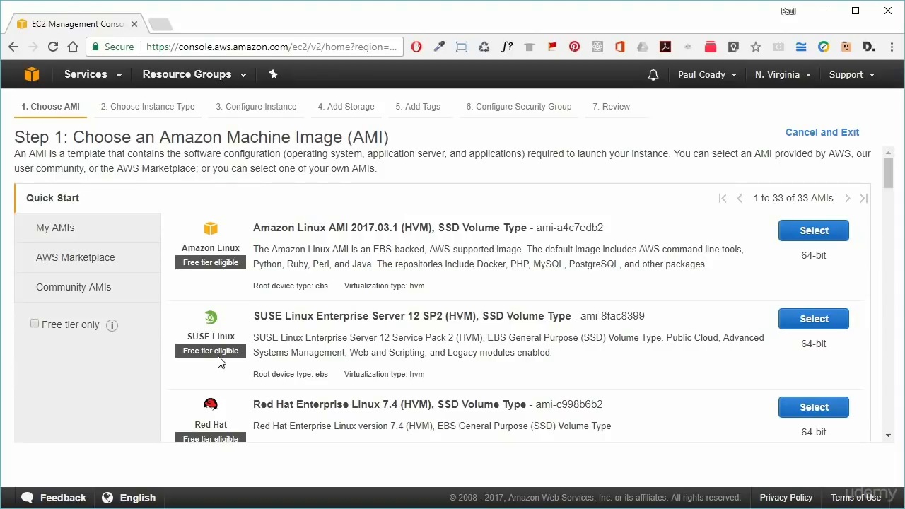
left_click(79, 263)
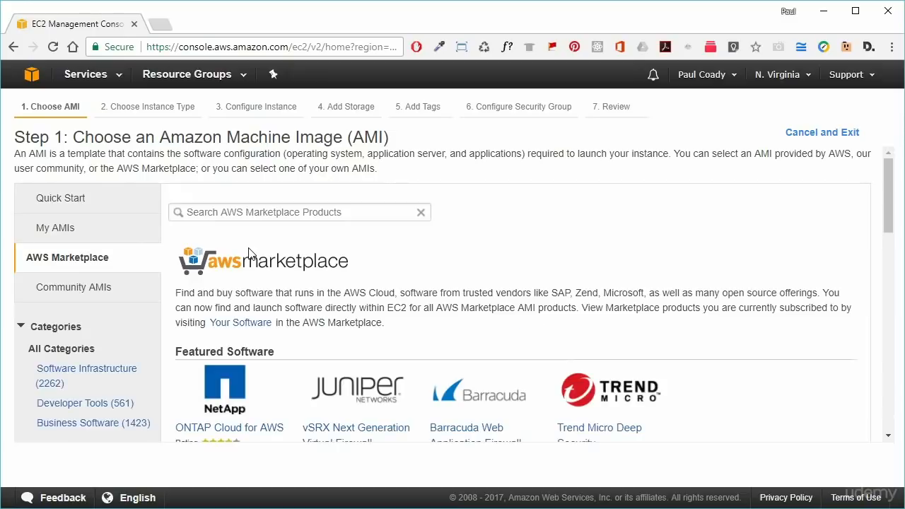
- Search the Marketplace for 'wordpress' and select WordPress powered by Bitnami
left_click(241, 216)
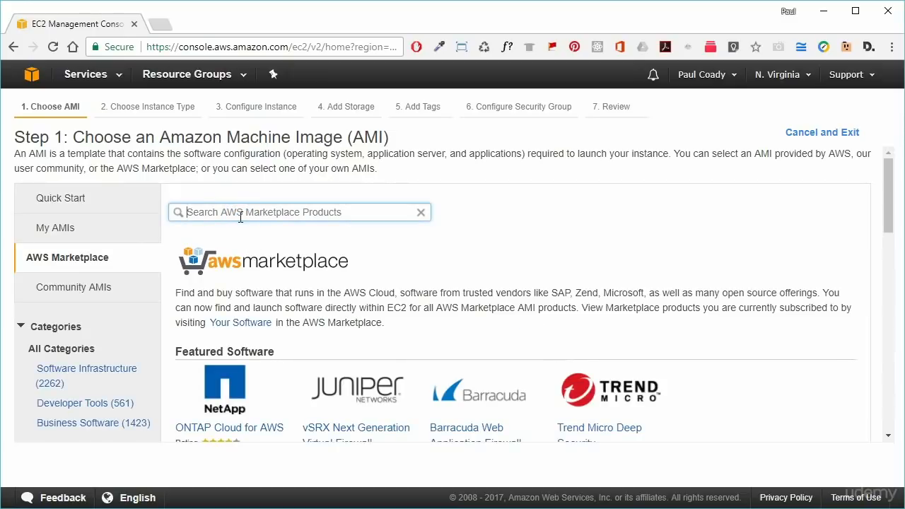
type("wordpress")
key("Return")
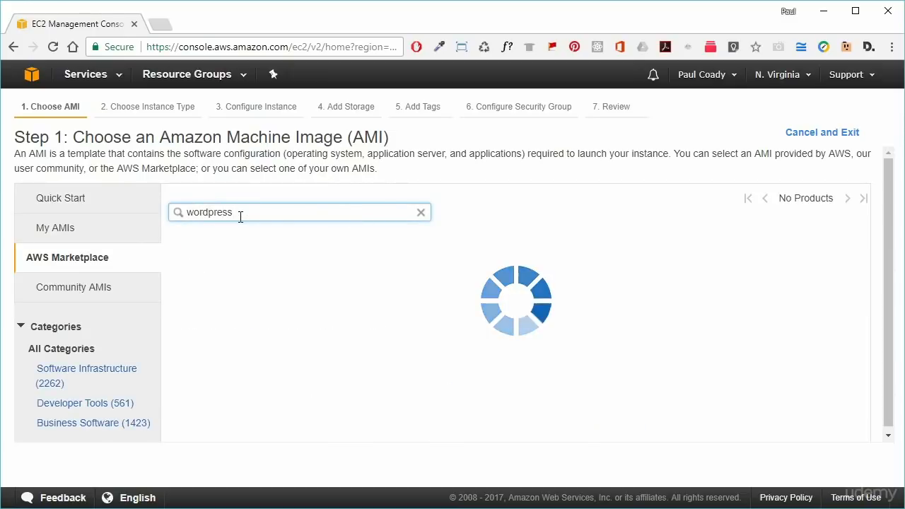
left_click_drag(261, 249, 419, 250)
left_click(482, 252)
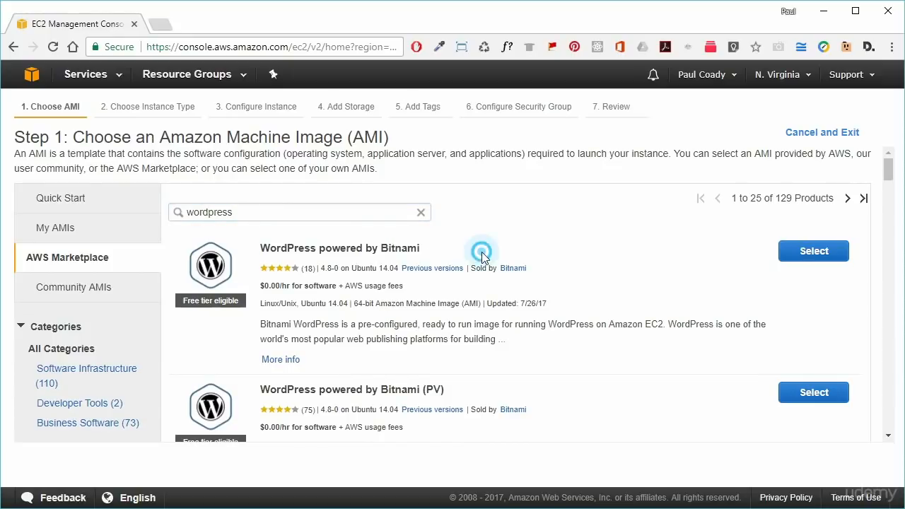
left_click(807, 255)
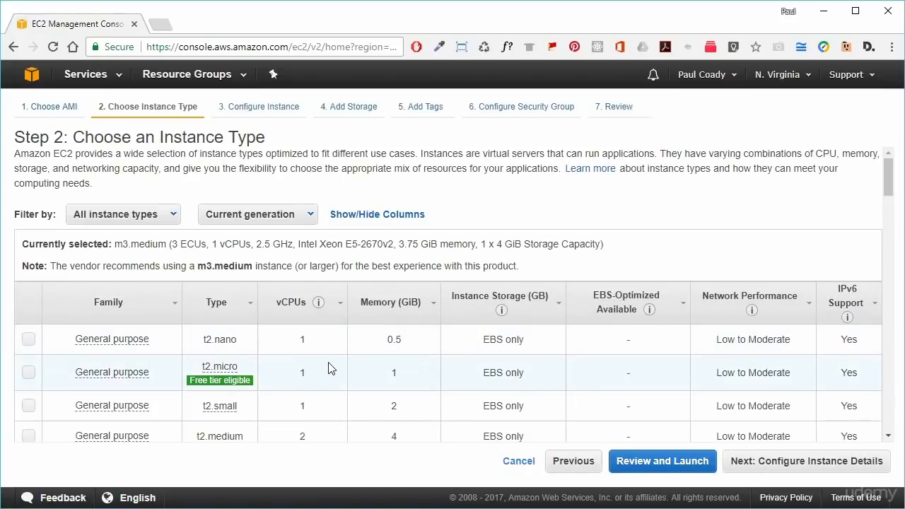
- Choose the t2.micro instance type and set Auto-assign Public IP to Enable
mouse_move(251, 380)
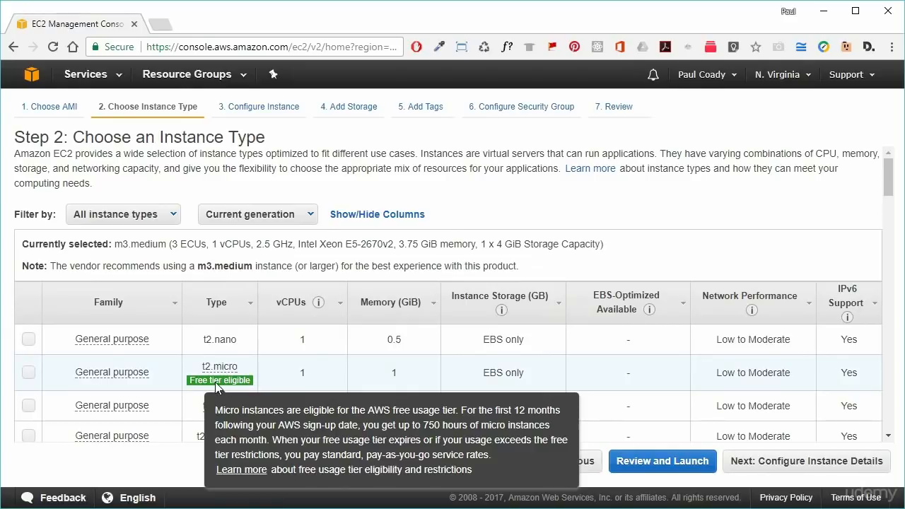
left_click(29, 373)
mouse_move(501, 310)
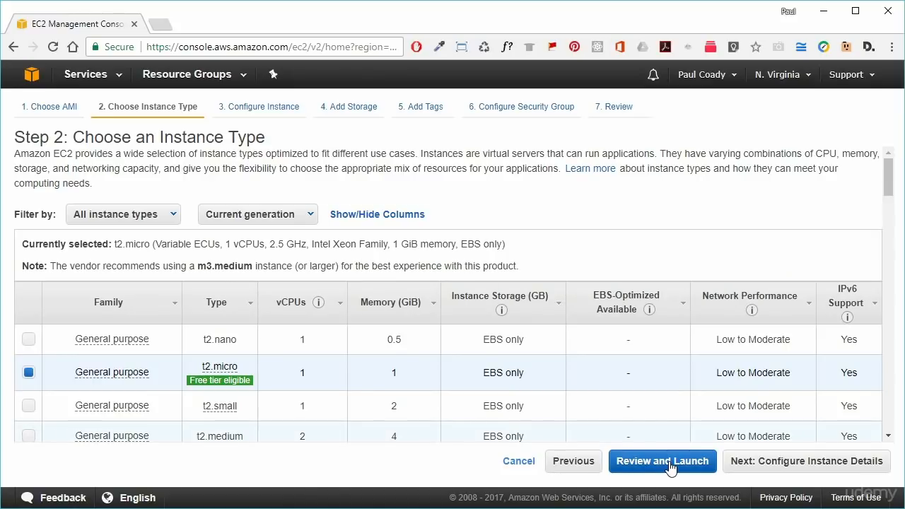
left_click(811, 469)
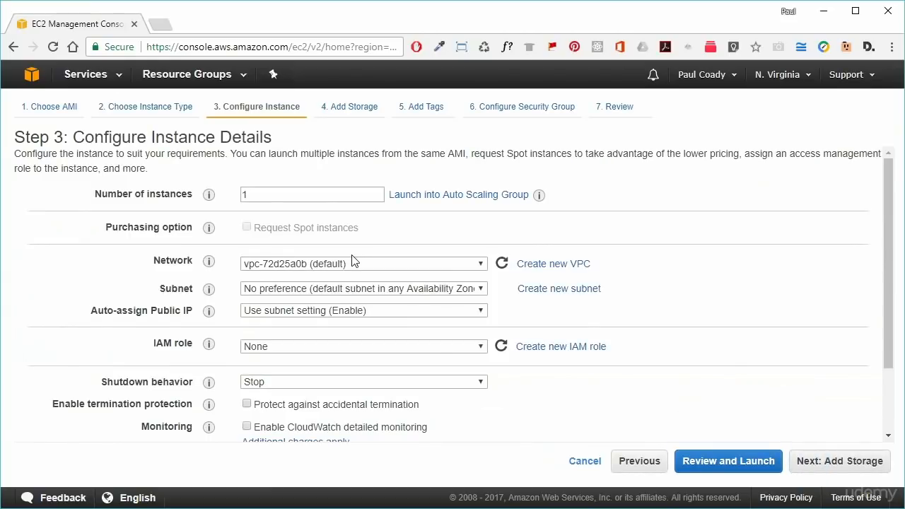
left_click(333, 312)
left_click(316, 340)
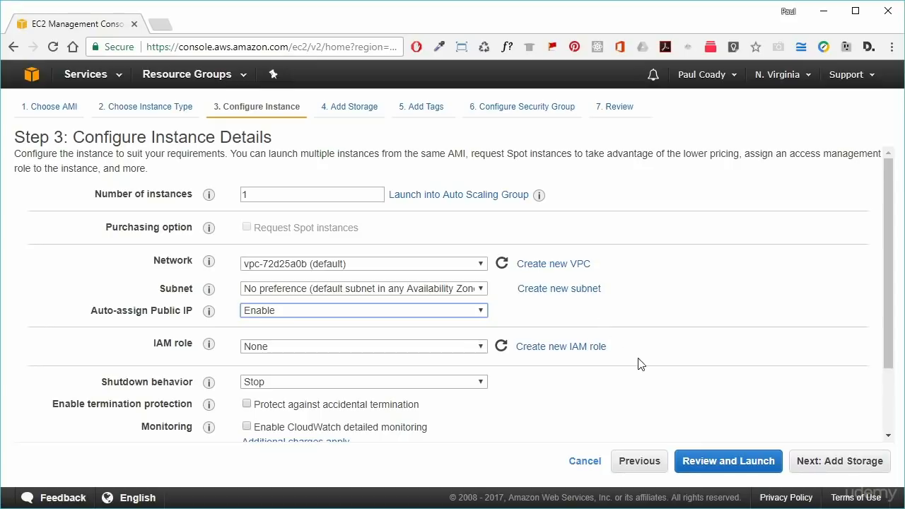
- Review and launch the instance, proceeding without a key pair after acknowledging the warning
left_click(722, 463)
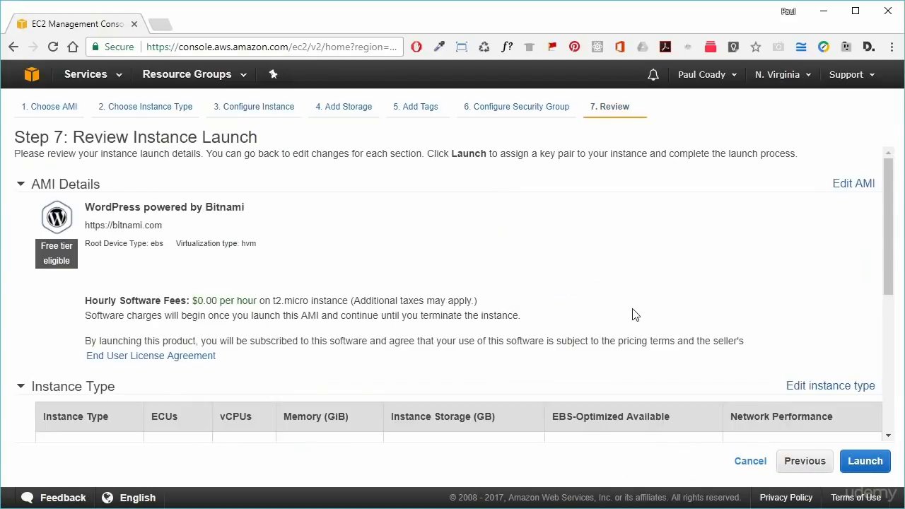
scroll(634, 316, "down", 2)
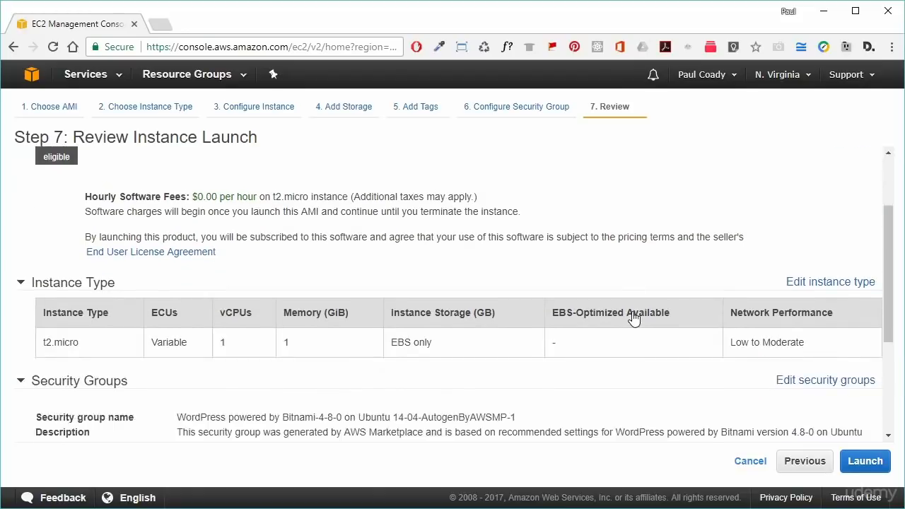
left_click(863, 461)
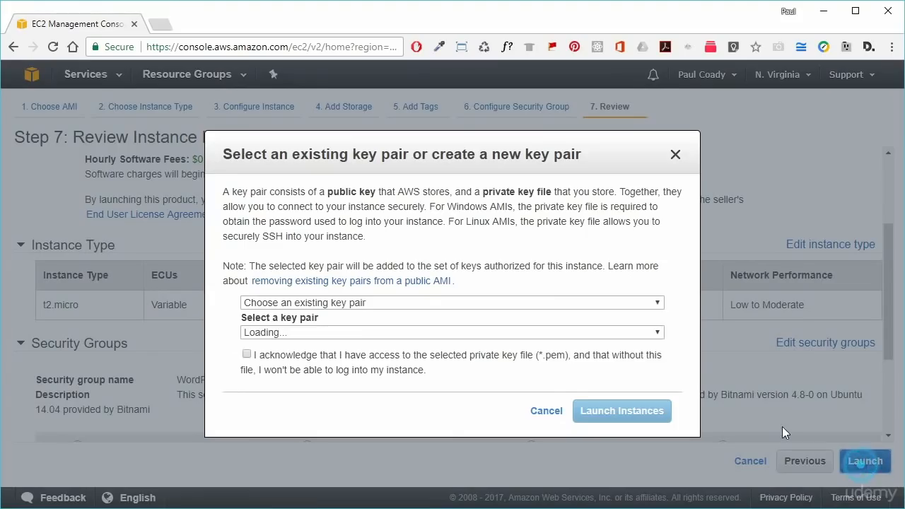
left_click(355, 304)
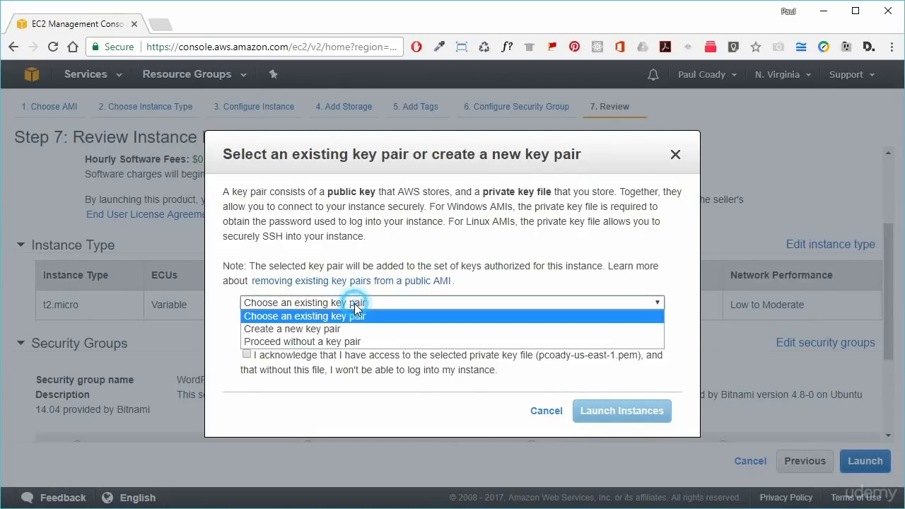
left_click(354, 345)
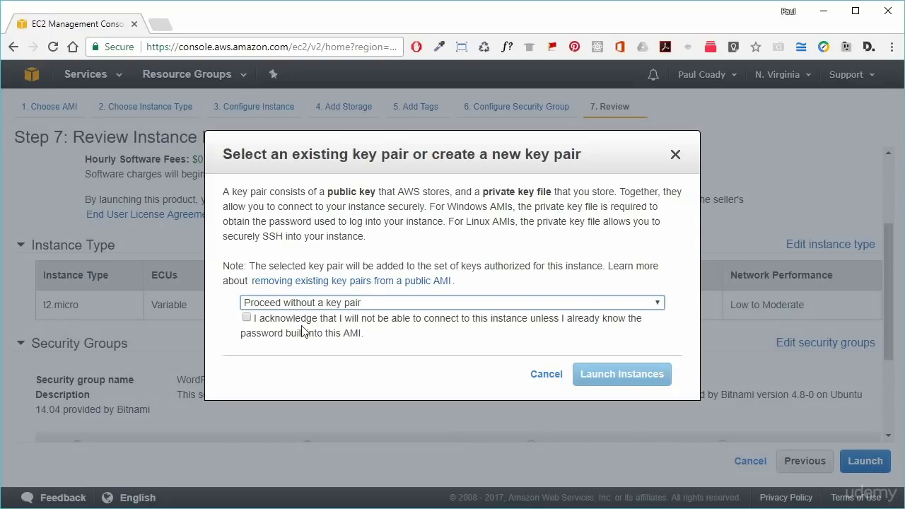
left_click(246, 317)
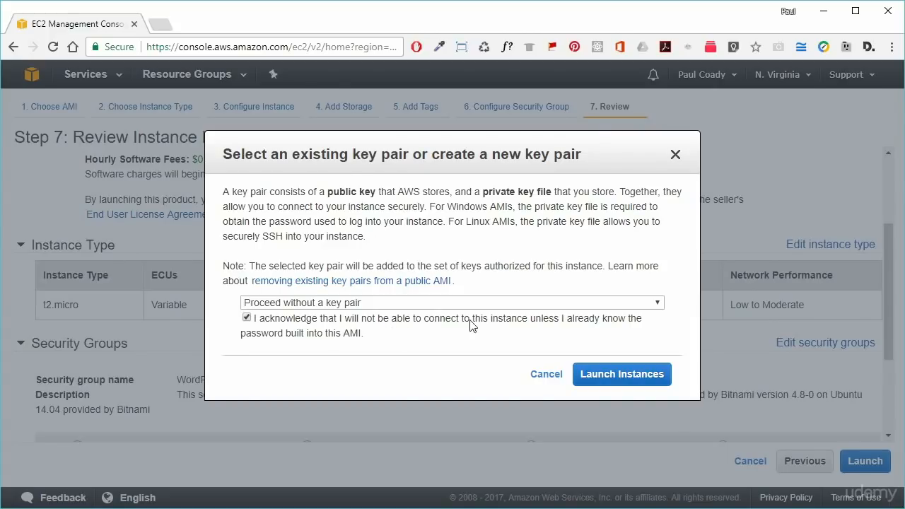
left_click(614, 377)
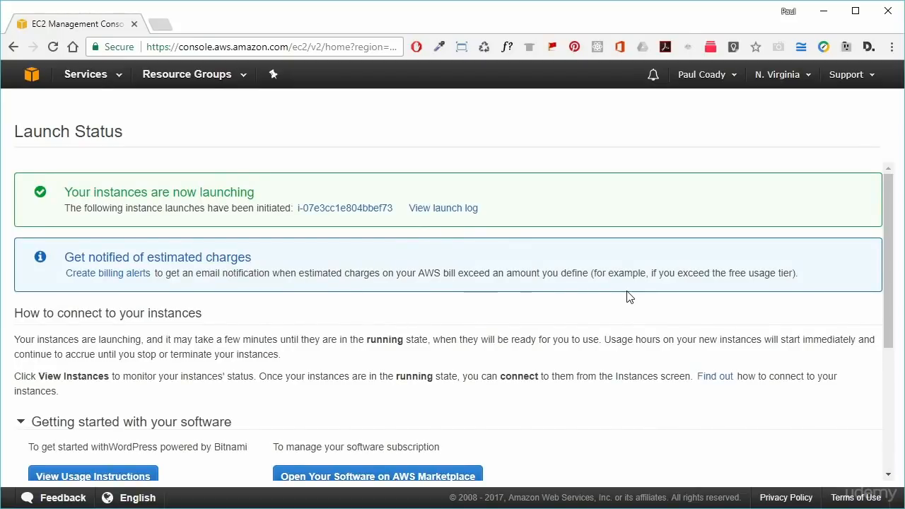
- In the instances list, select the public IP 54.224.212.55 and open it in a new tab
scroll(679, 304, "down", 3)
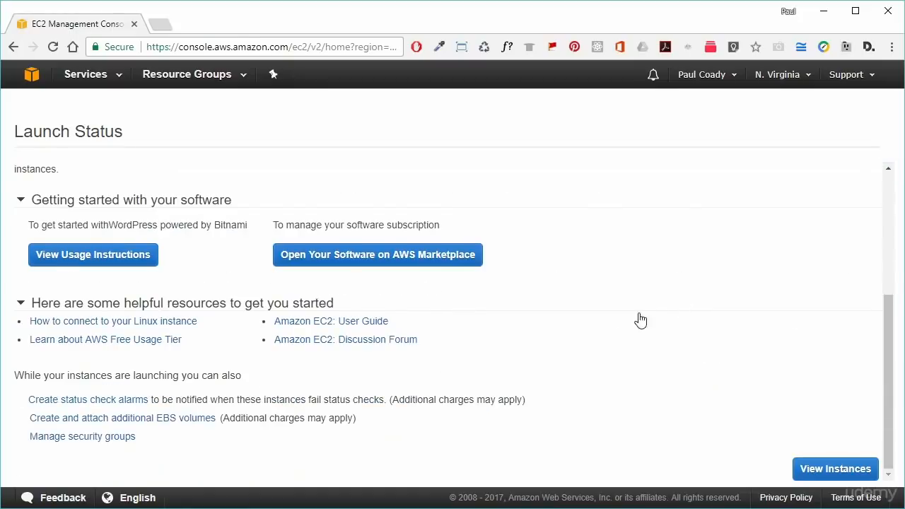
left_click(849, 469)
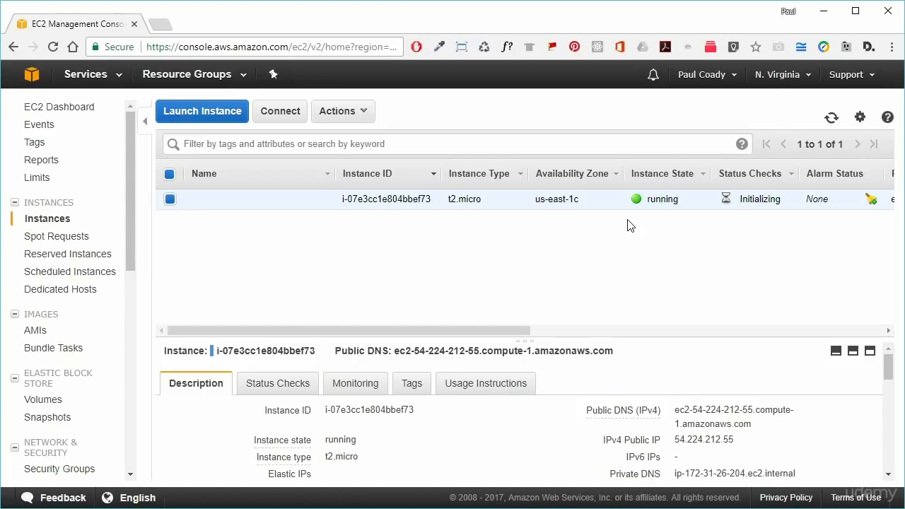
mouse_move(221, 204)
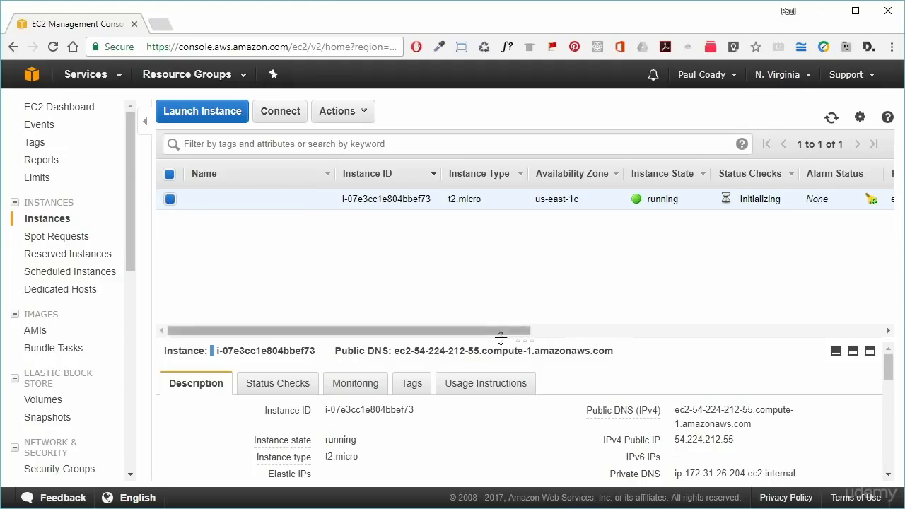
left_click_drag(536, 340, 524, 271)
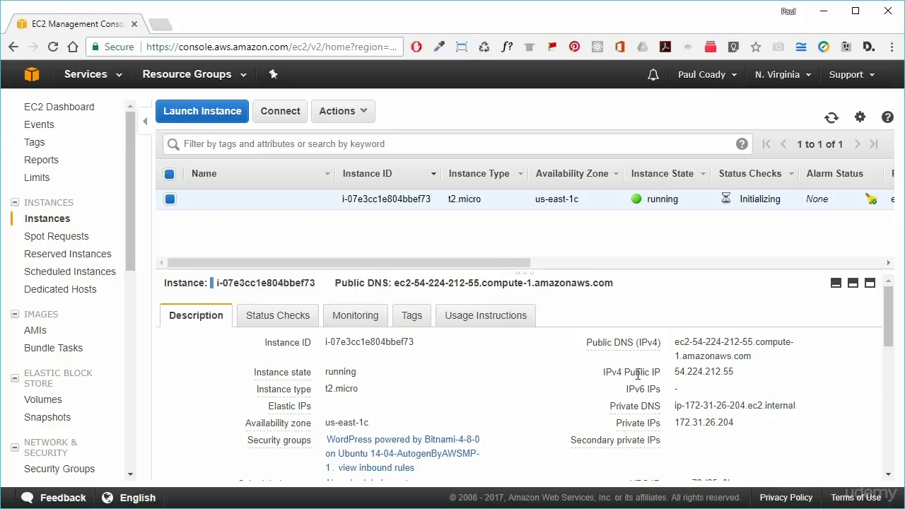
left_click_drag(625, 372, 659, 372)
left_click_drag(674, 372, 737, 372)
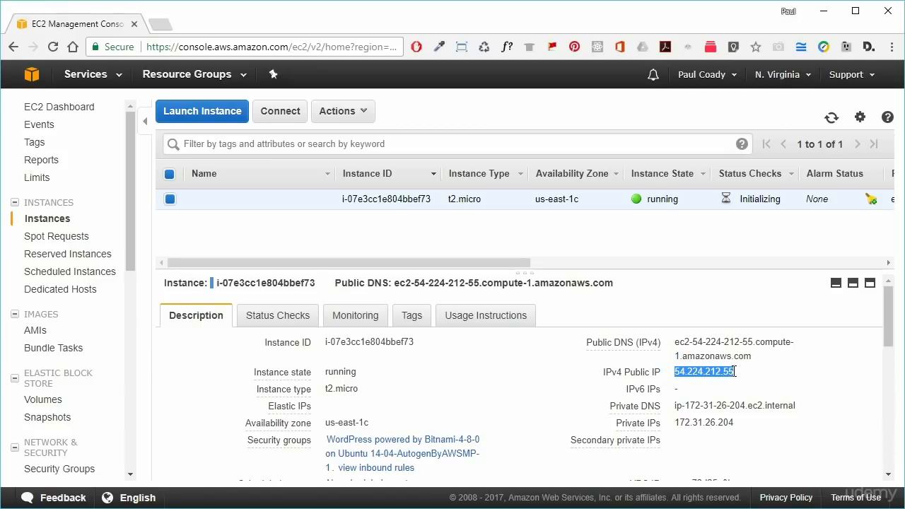
right_click(704, 374)
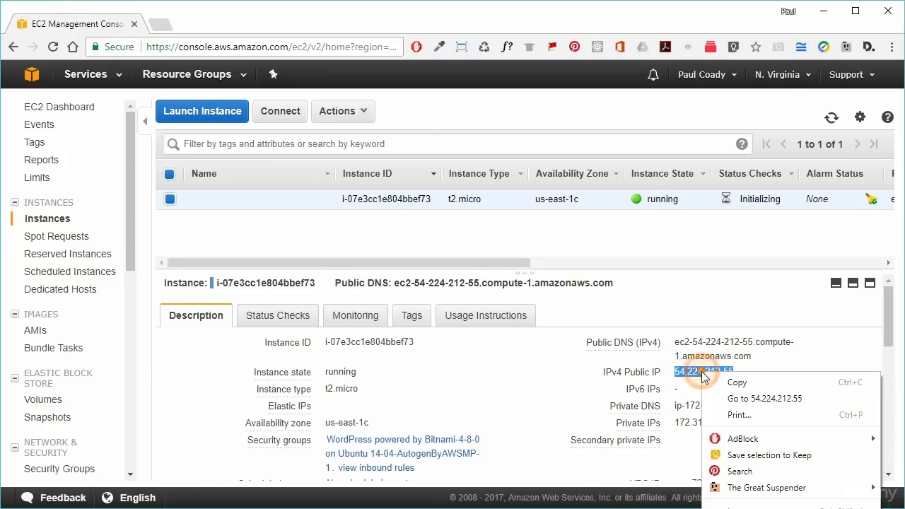
left_click(756, 401)
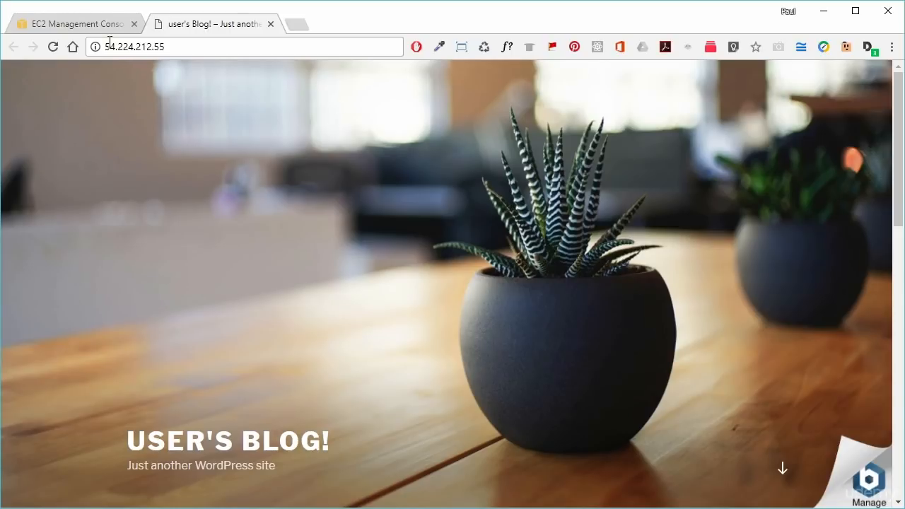
- After viewing the User's Blog! site, return to the EC2 Management Console tab
left_click(86, 24)
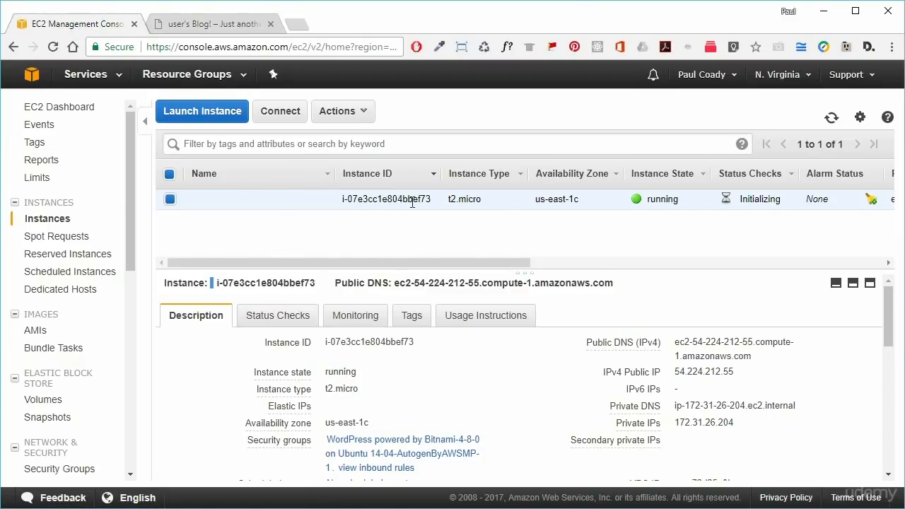
- Open the instance's system log via Actions > Instance Settings and scroll to the Bitnami password
left_click(366, 114)
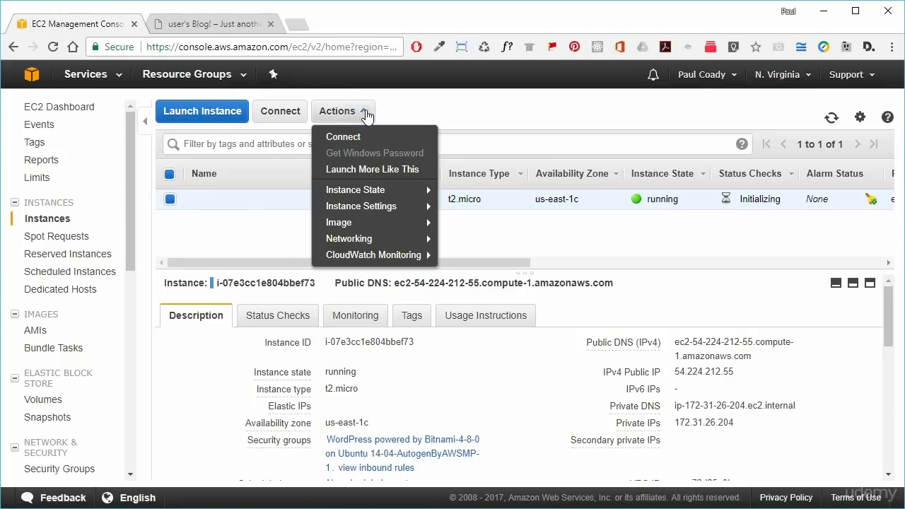
mouse_move(382, 210)
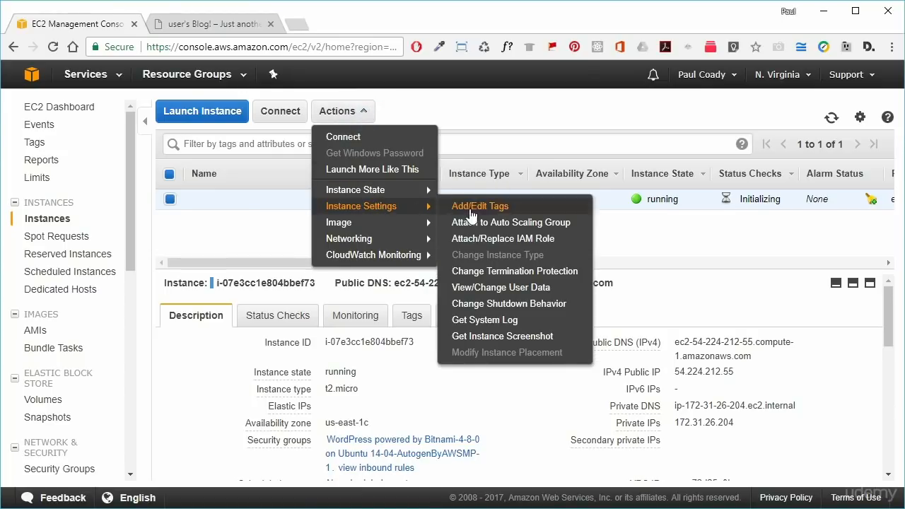
left_click(503, 323)
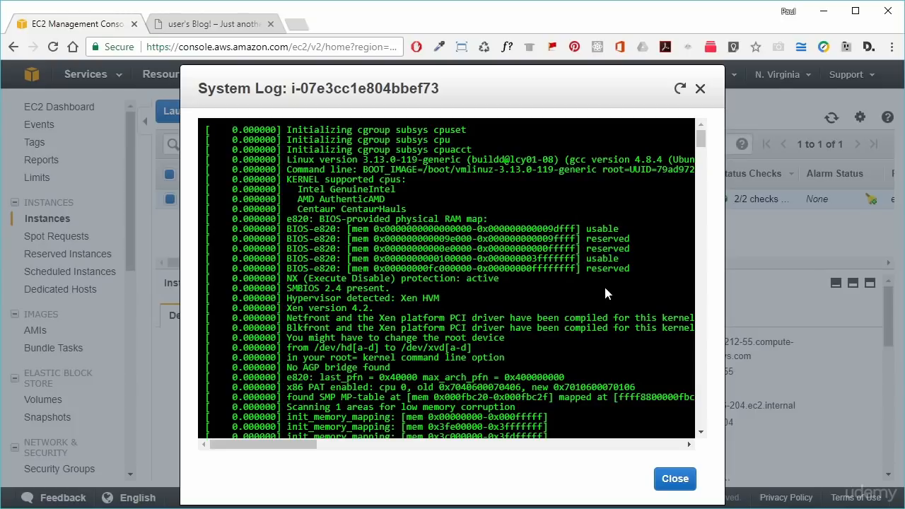
scroll(608, 315, "down", 20)
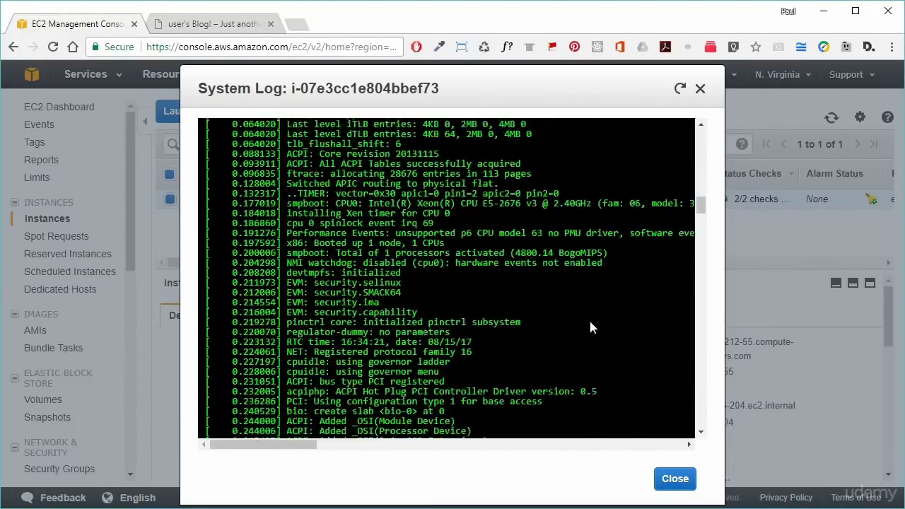
scroll(587, 327, "down", 20)
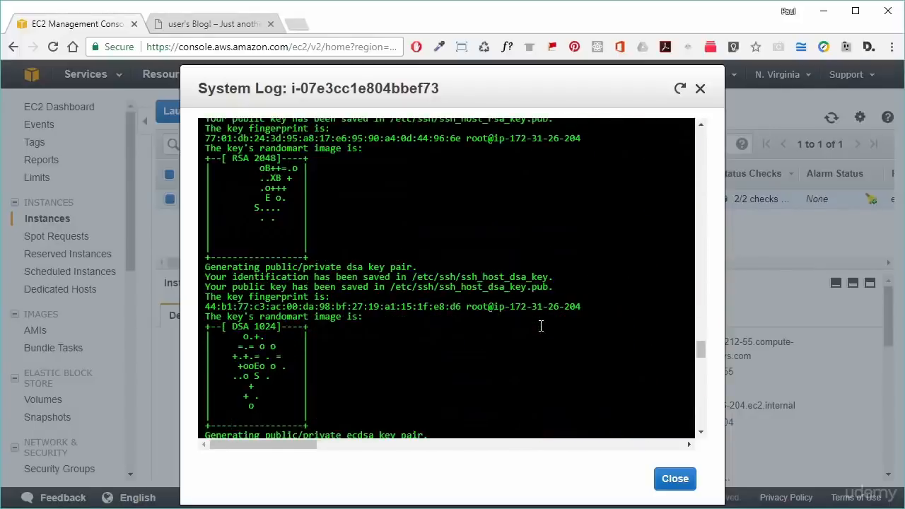
scroll(541, 331, "down", 10)
scroll(544, 274, "down", 7)
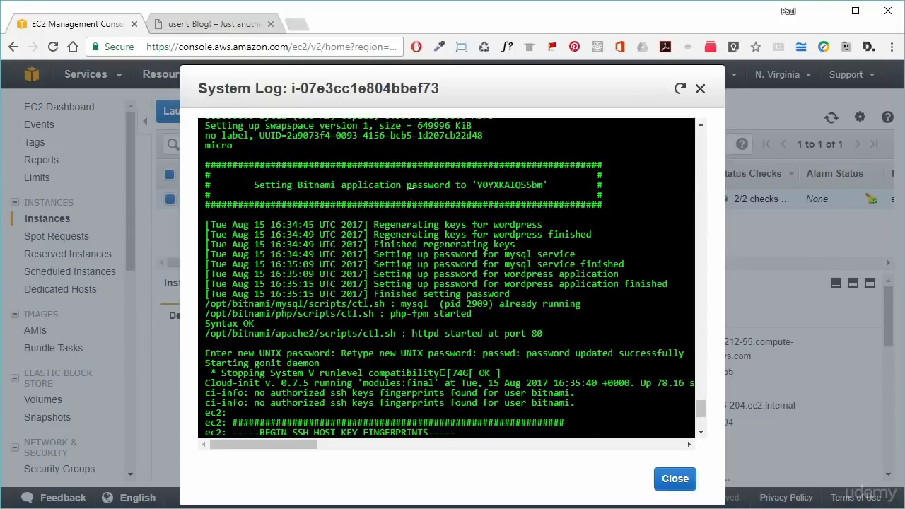
- Copy the Bitnami application password from the log and close the log window
left_click_drag(256, 184, 536, 187)
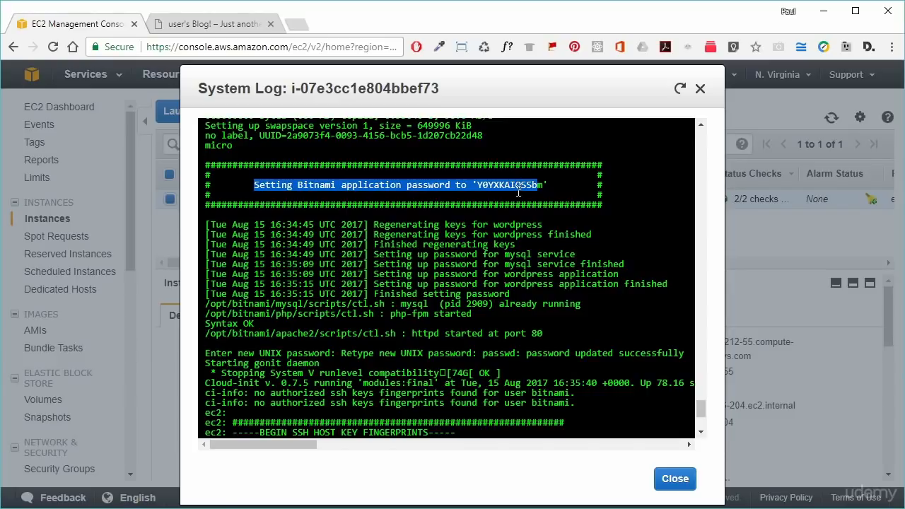
double_click(513, 185)
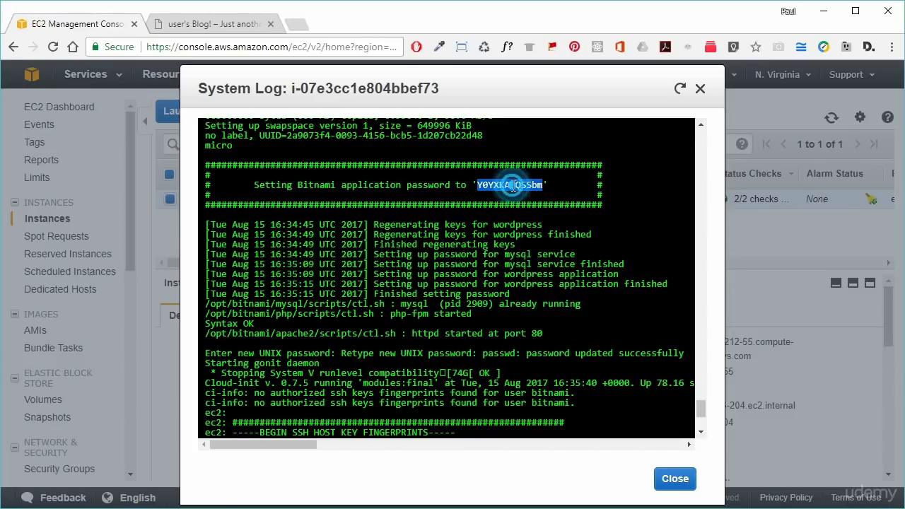
right_click(514, 186)
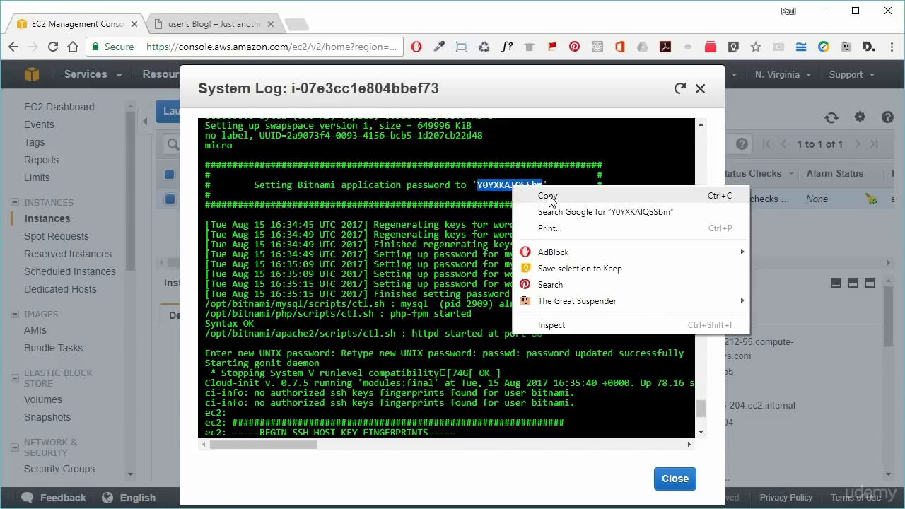
left_click(549, 198)
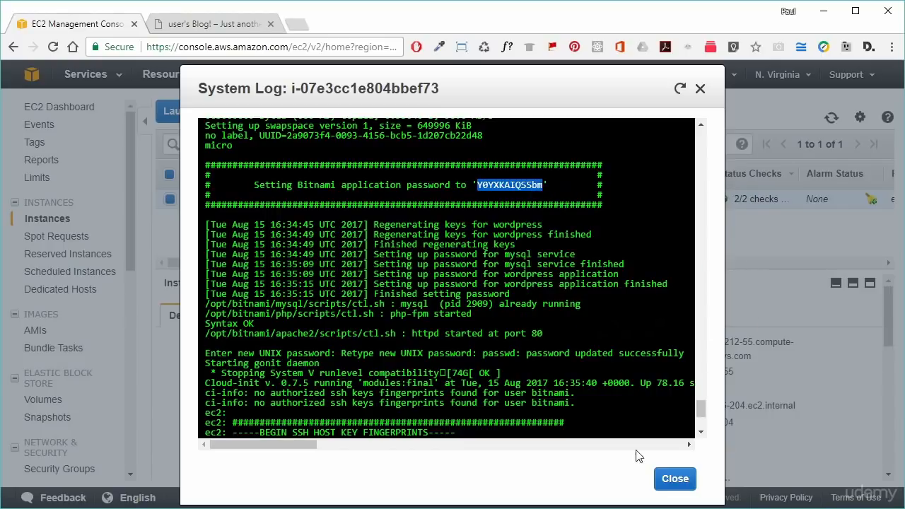
left_click(676, 480)
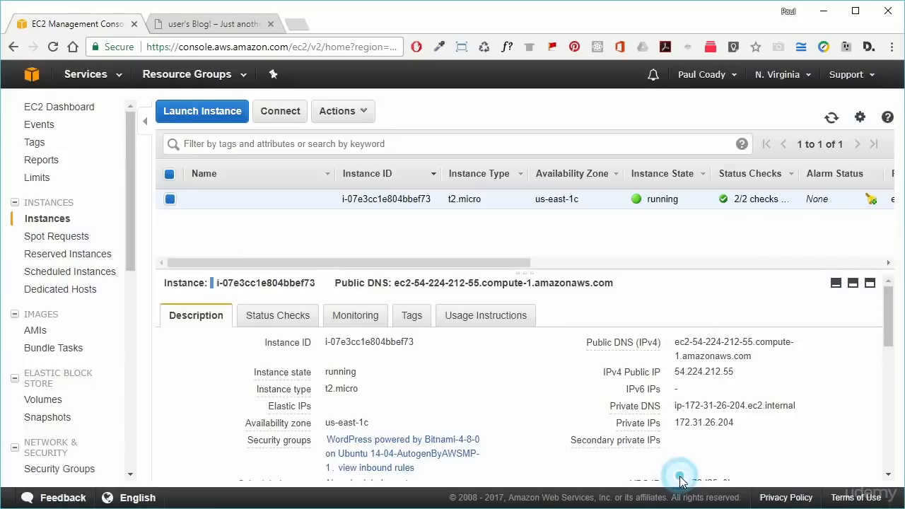
- In the blog tab, load the site's /admin login page
left_click(225, 25)
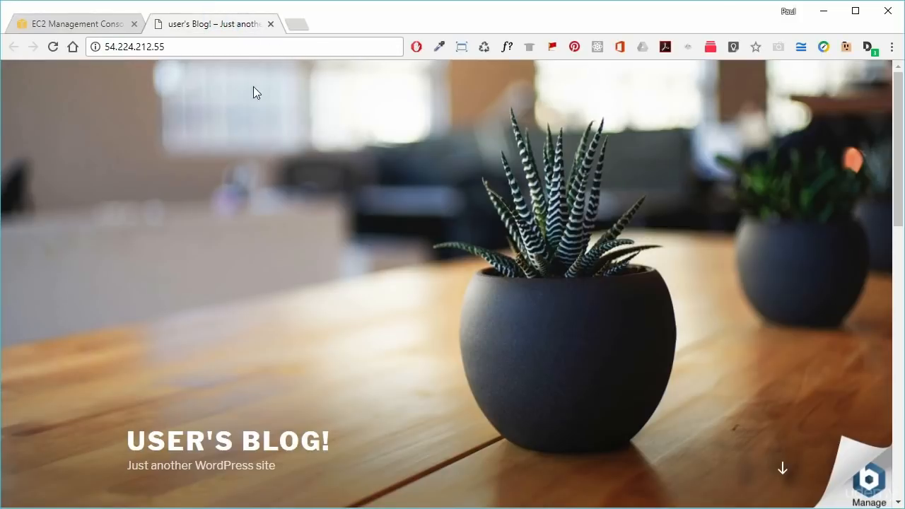
left_click(204, 45)
left_click(202, 45)
type("/admin")
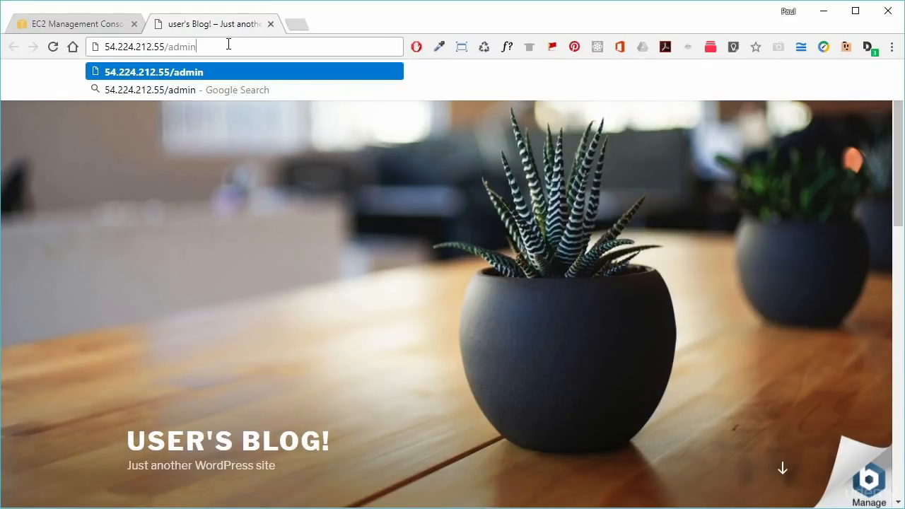
key("Return")
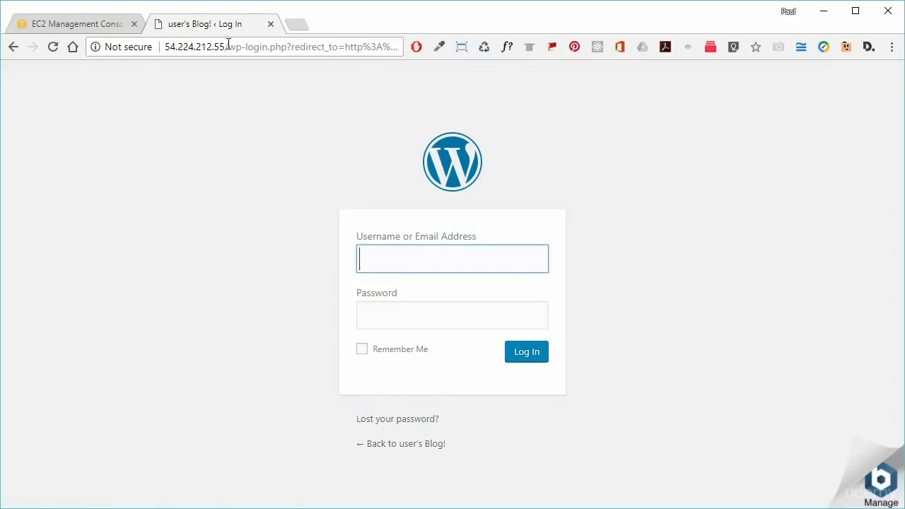
- Log in with username 'user' and the pasted Bitnami password
type("user")
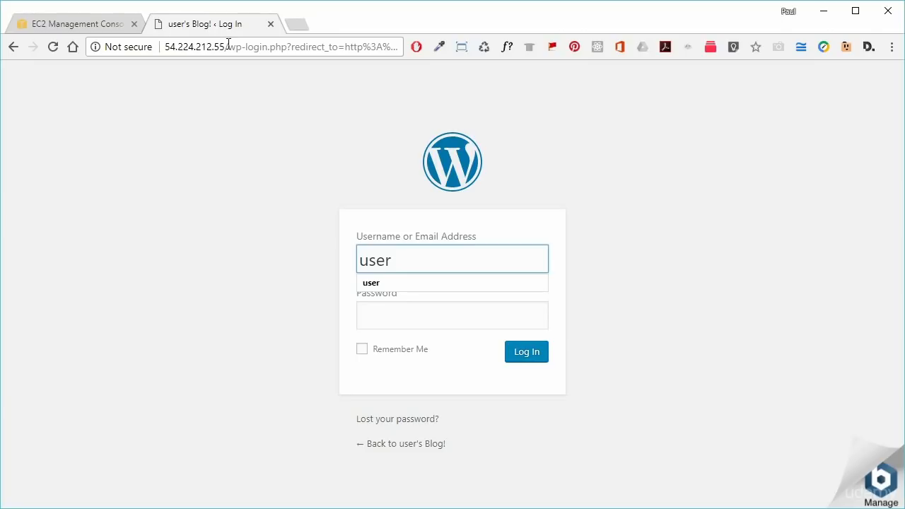
left_click(391, 320)
right_click(391, 321)
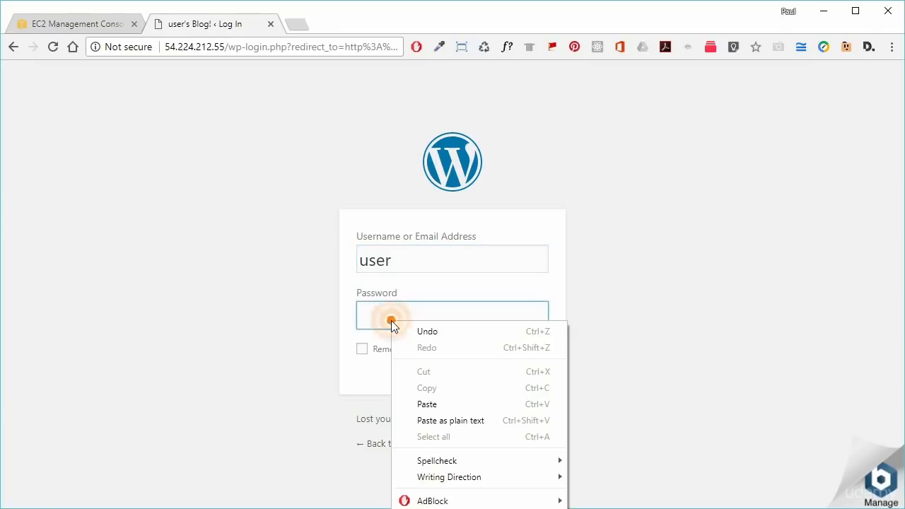
left_click(438, 412)
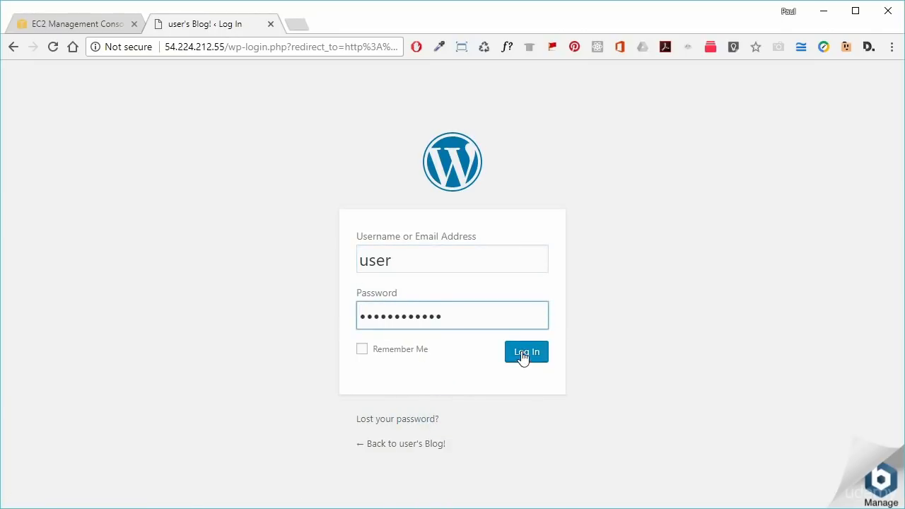
left_click(523, 355)
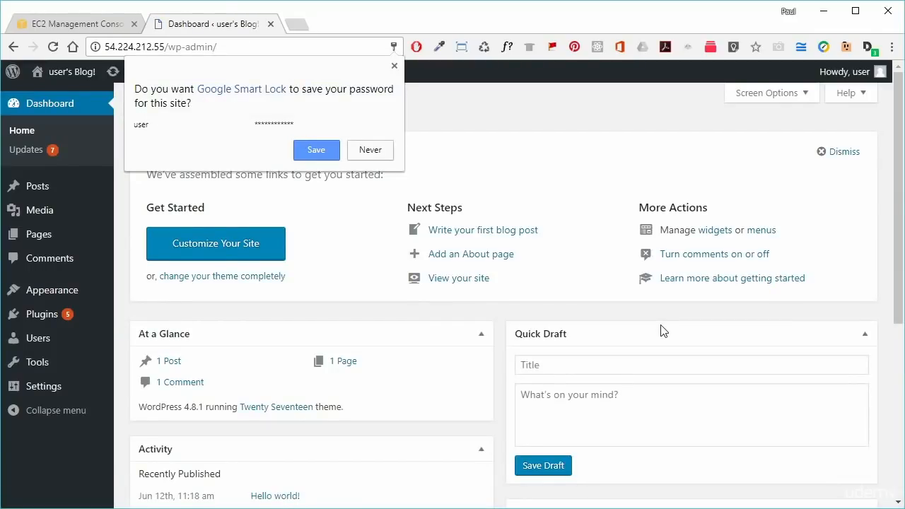
- Dismiss the save-password prompt, start a new page via Pages > Add New, then close the blog tab
left_click(394, 65)
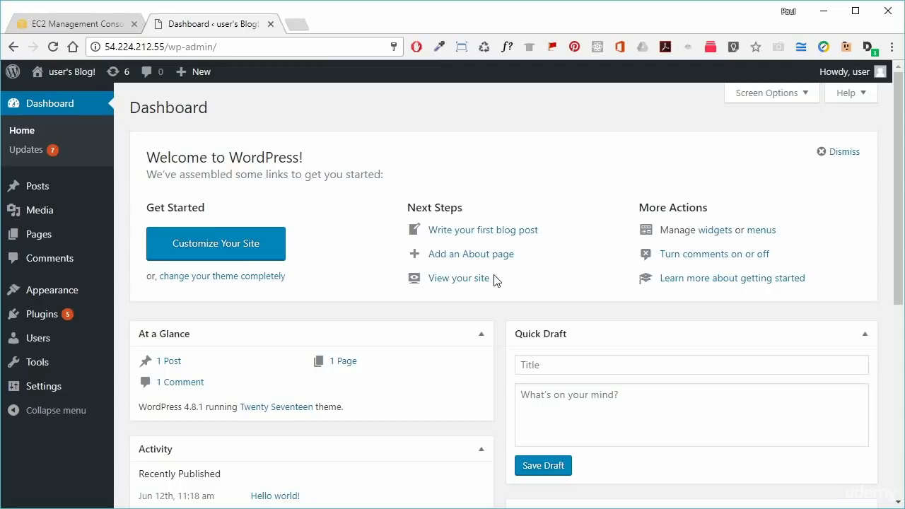
left_click(59, 231)
left_click(148, 240)
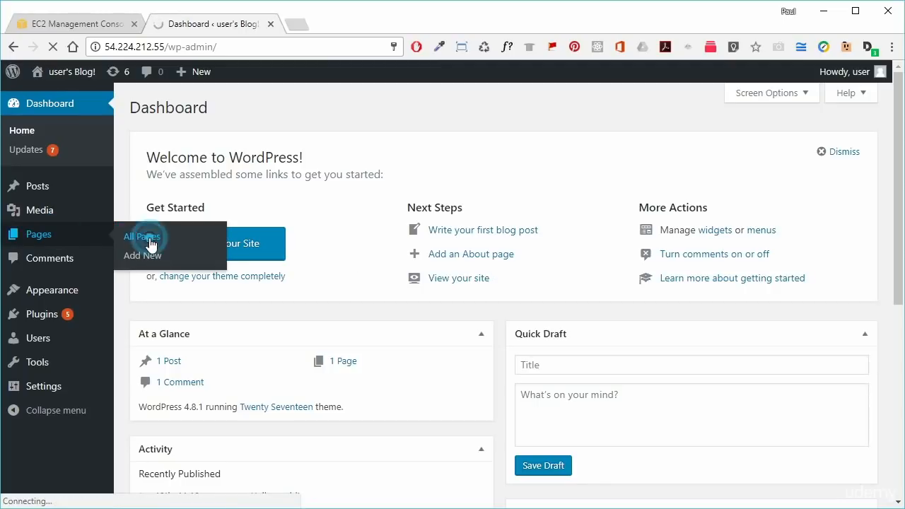
left_click(199, 256)
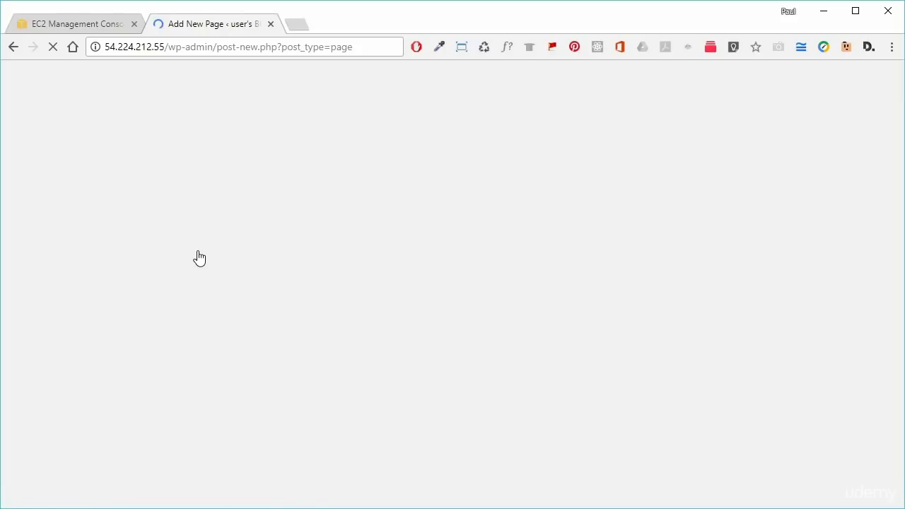
left_click(271, 24)
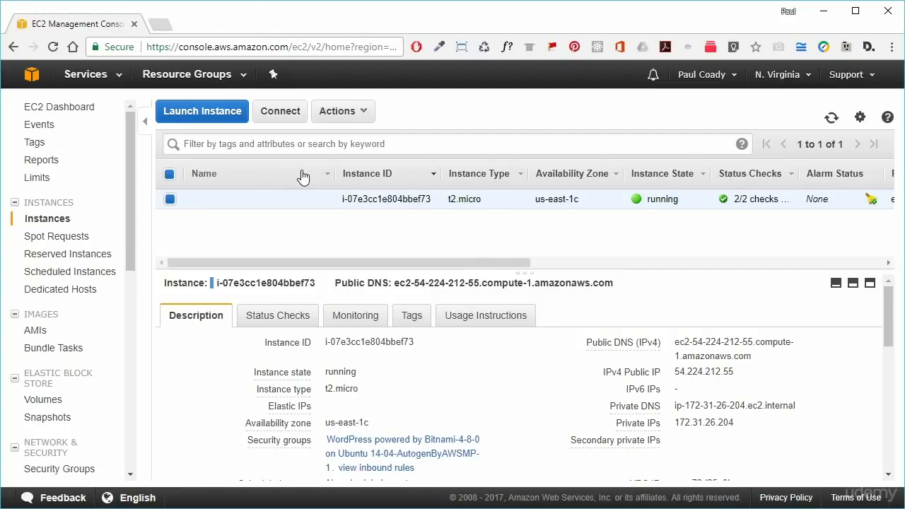
- Terminate the t2.micro WordPress instance via Actions > Instance State and confirm Yes, Terminate
left_click(362, 112)
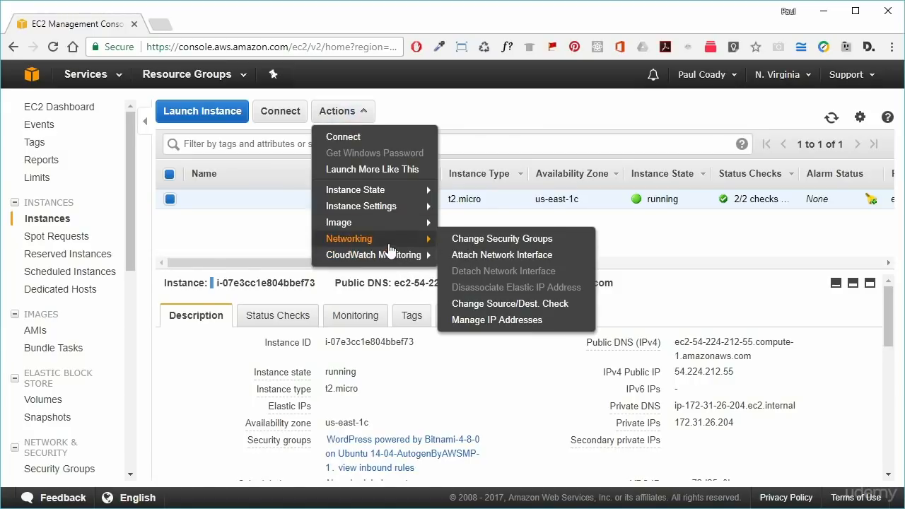
mouse_move(376, 200)
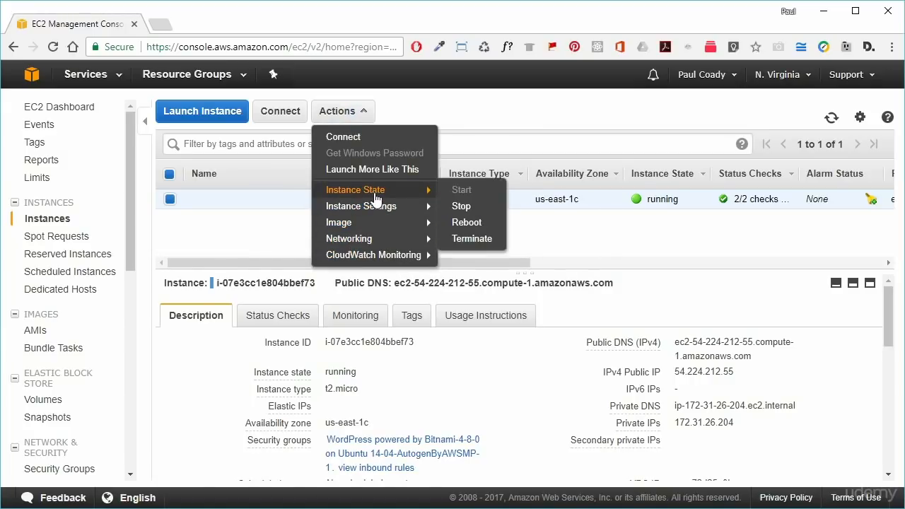
left_click(469, 241)
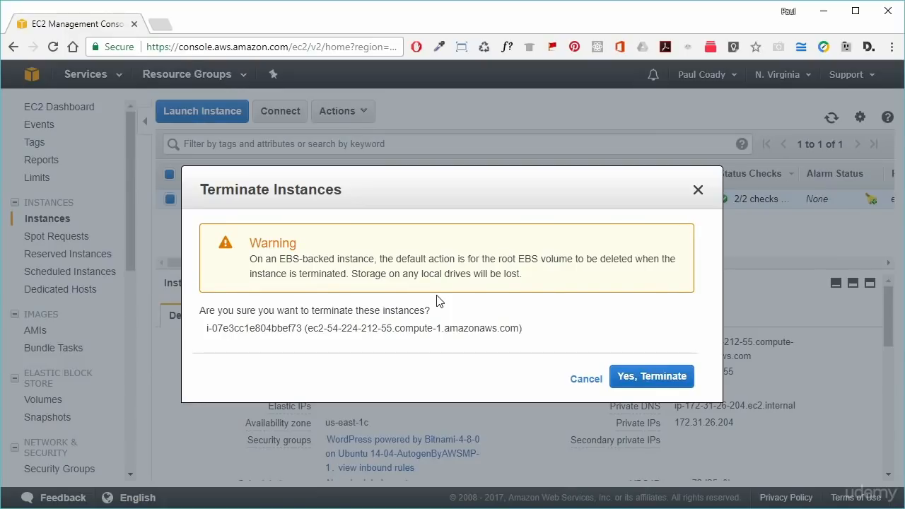
left_click(651, 377)
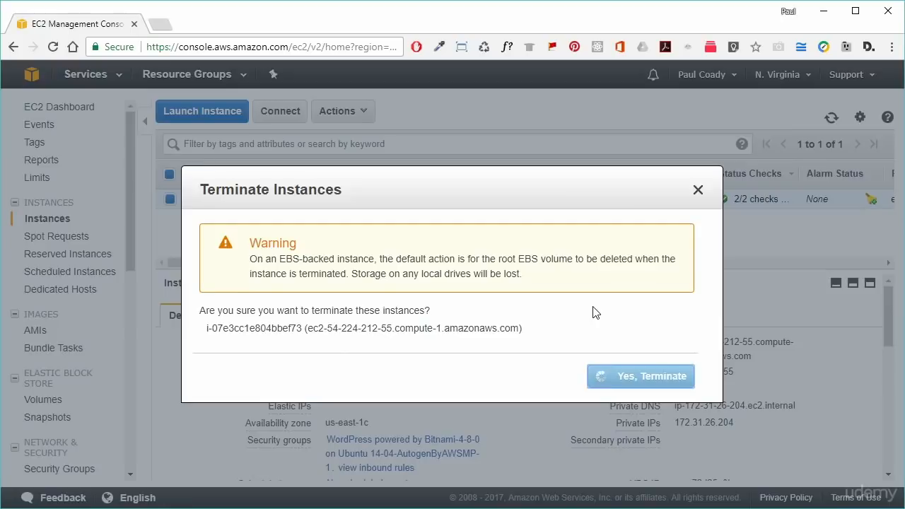
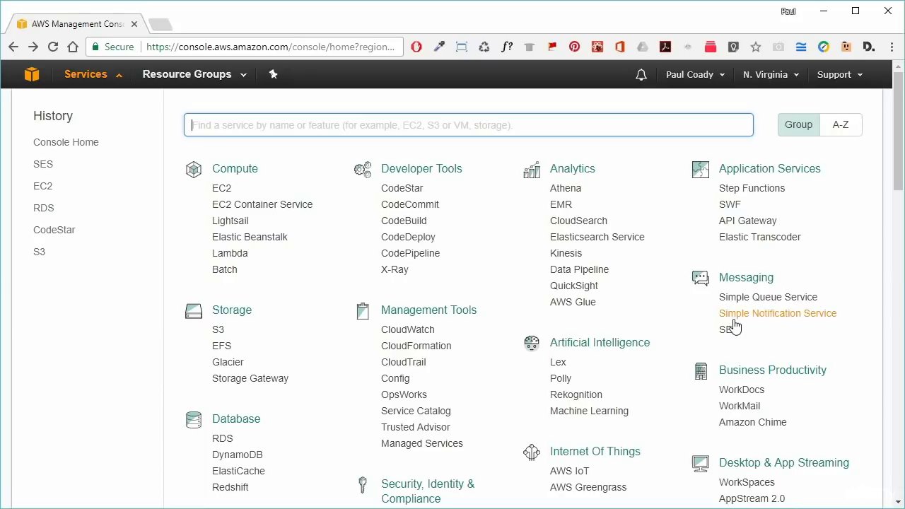
- Open Simple Email Service and go to its Email Addresses identity list
left_click(729, 331)
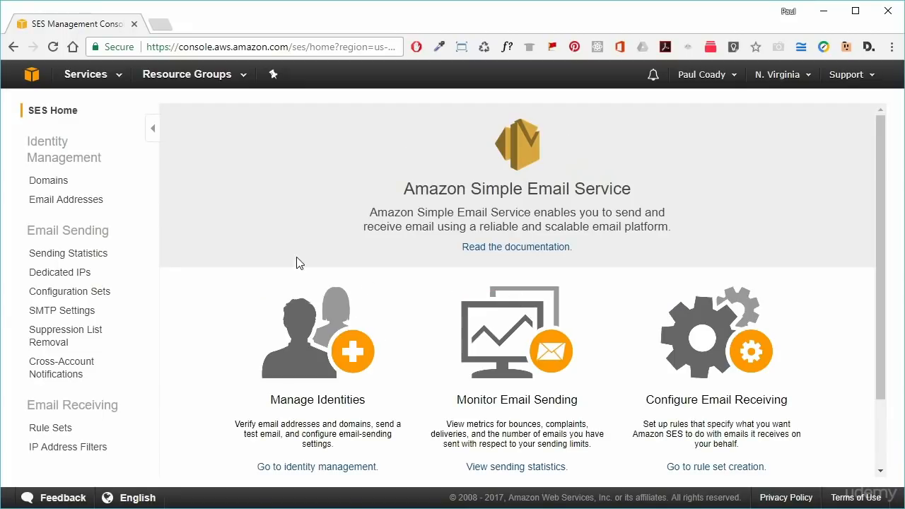
left_click(78, 201)
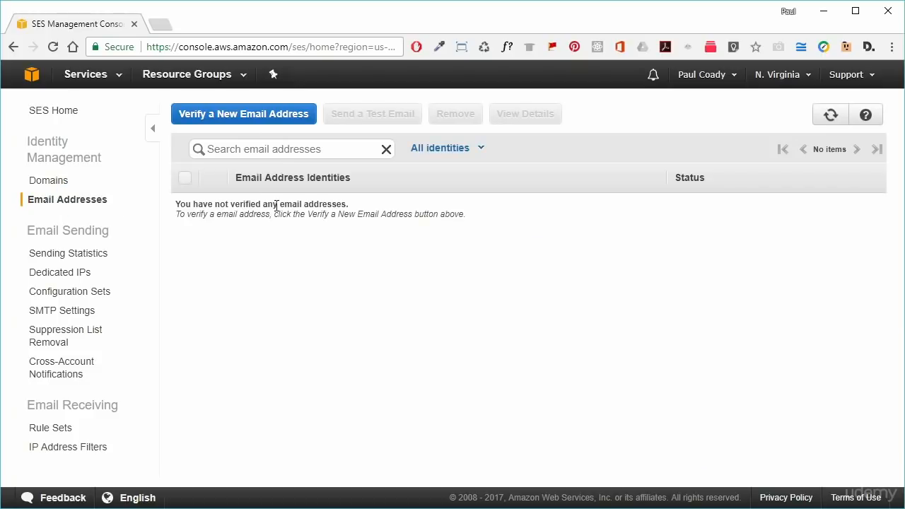
left_click(241, 150)
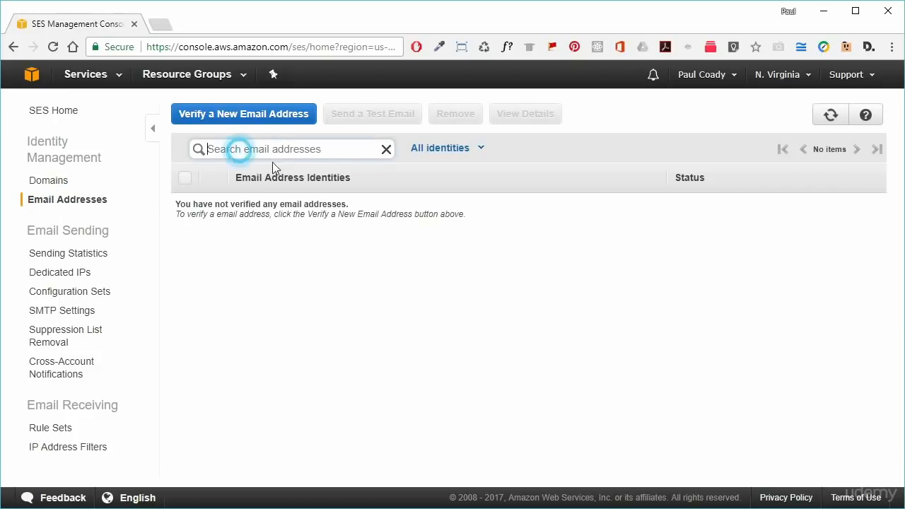
- Submit the pasted sender address for verification and dismiss the confirmation message
left_click(255, 115)
left_click(365, 253)
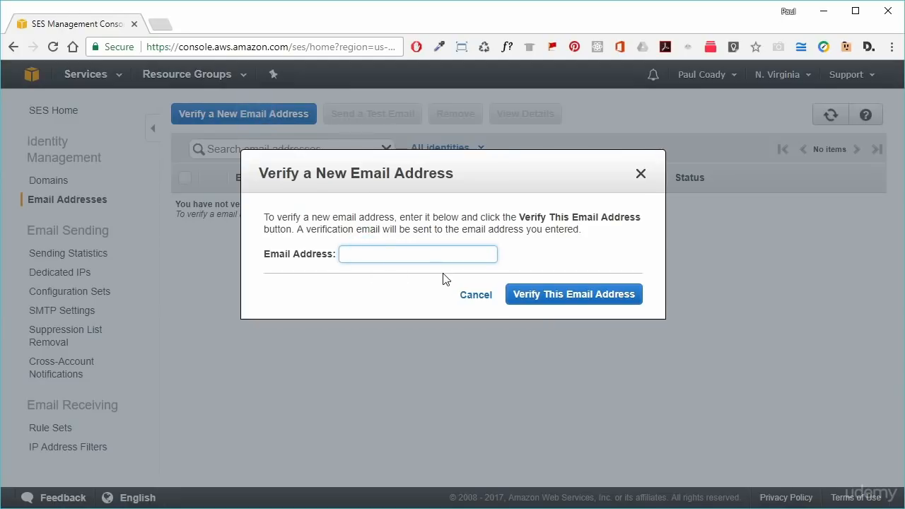
key("ctrl+v")
left_click(538, 266)
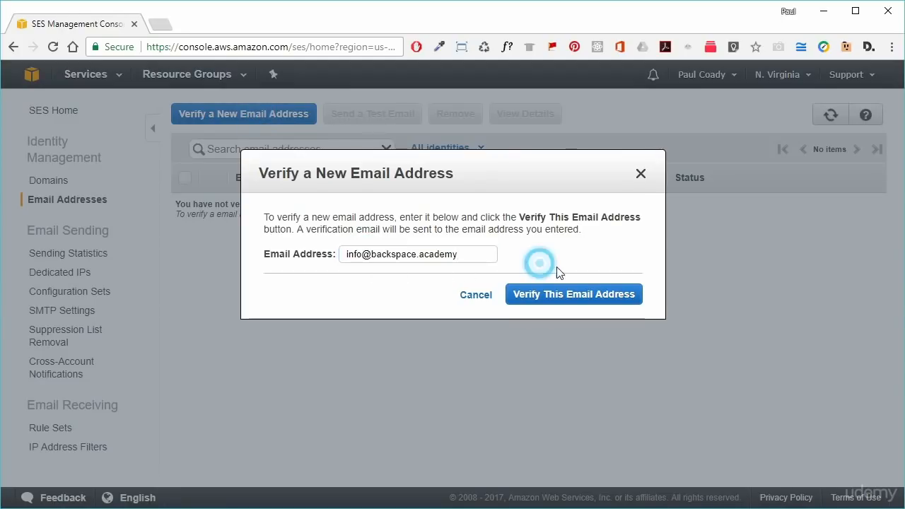
left_click(571, 297)
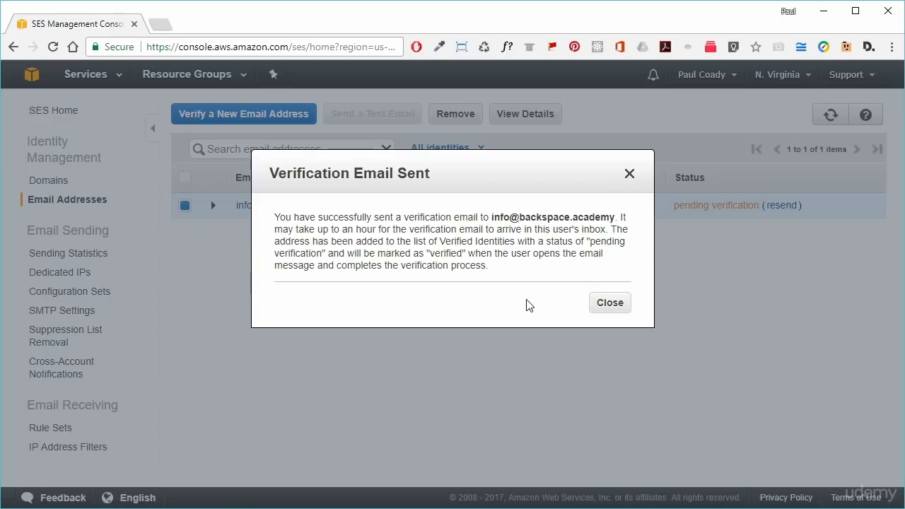
left_click(606, 303)
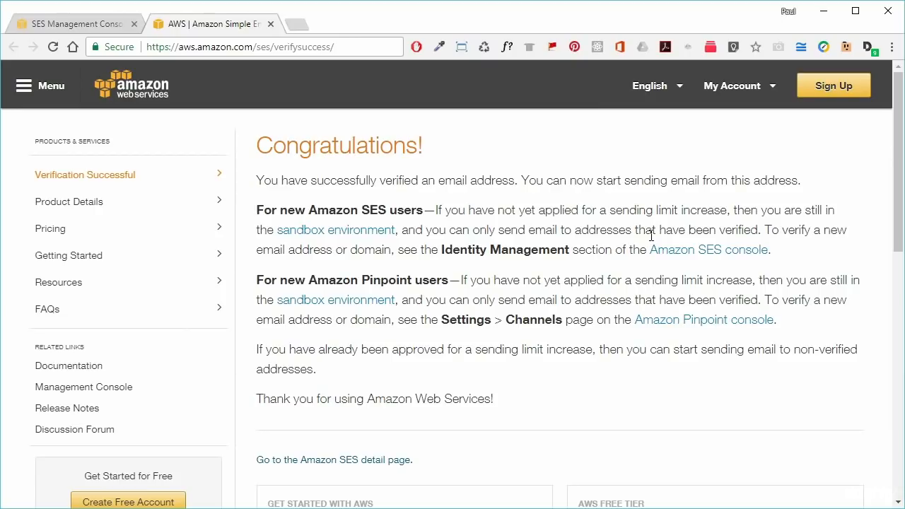
- Close the success tab and refresh the Email Addresses list to show the address as verified
left_click(270, 24)
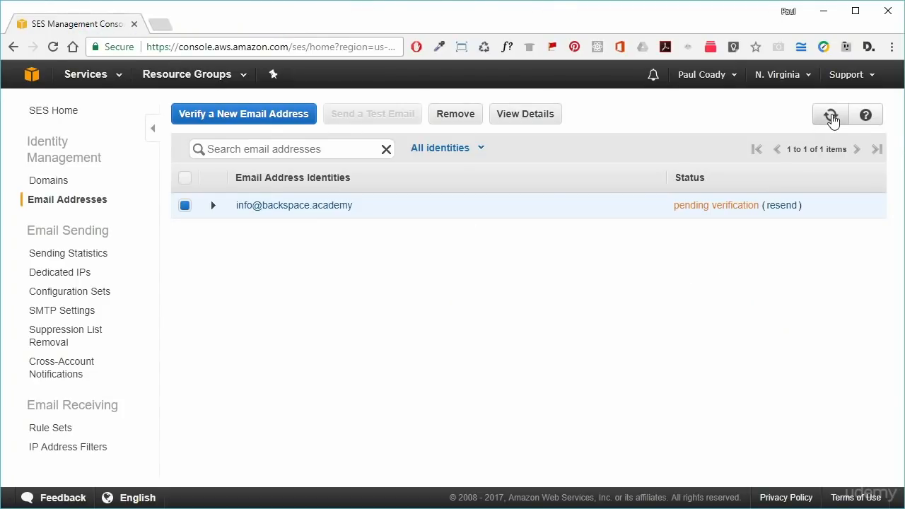
left_click(832, 117)
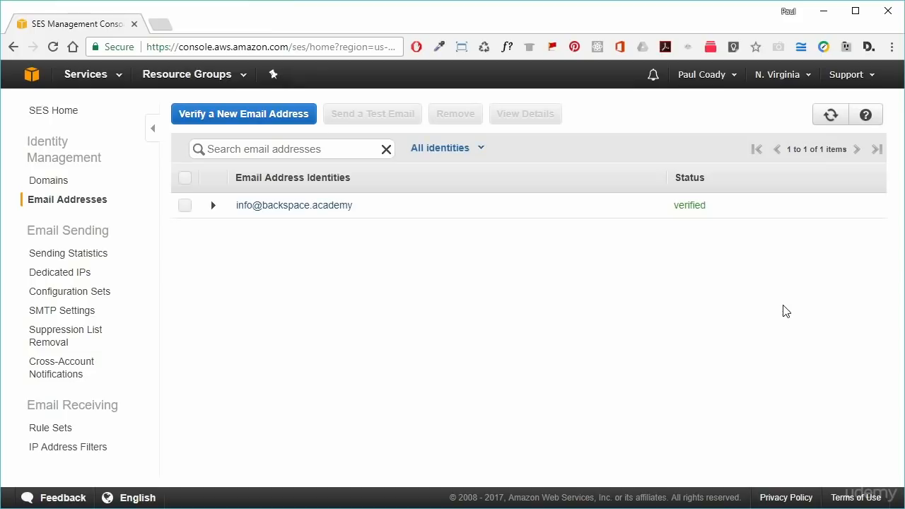
left_click_drag(711, 210, 675, 211)
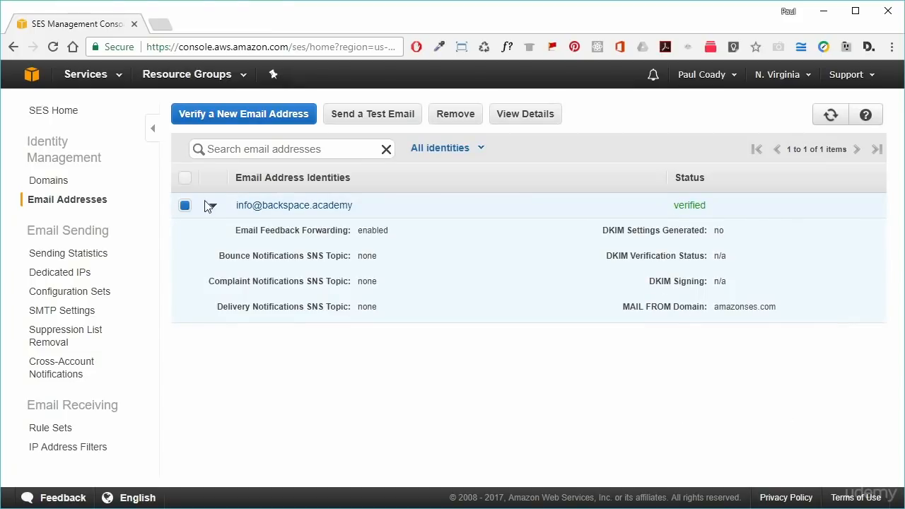
left_click(212, 207)
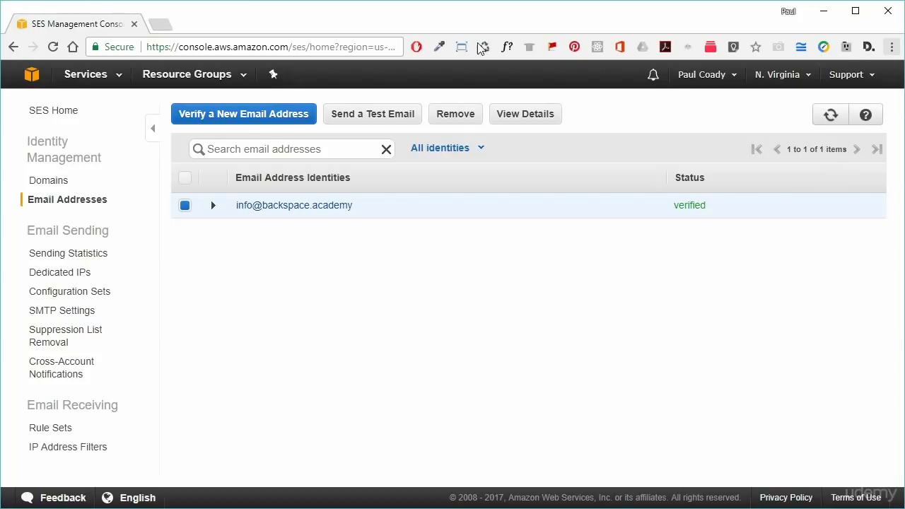
- Start a test email and copy the From address into the To field
left_click(370, 117)
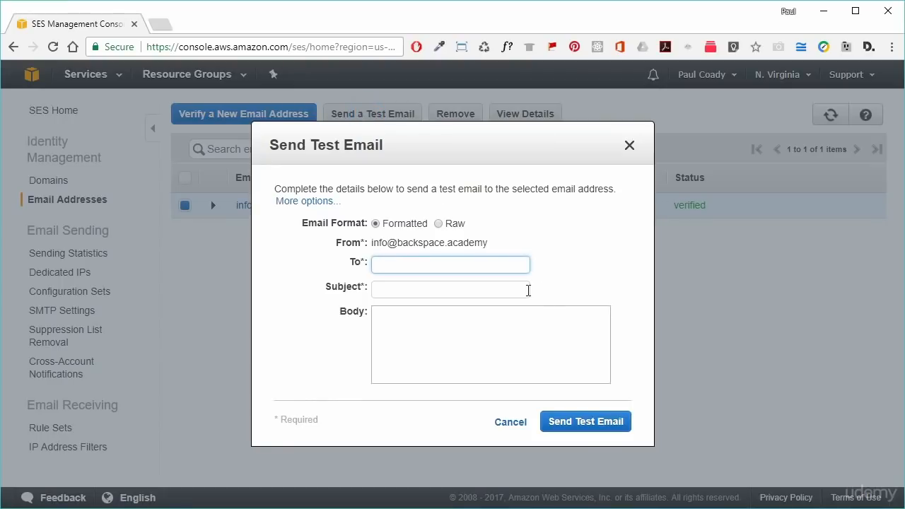
left_click_drag(492, 242, 374, 244)
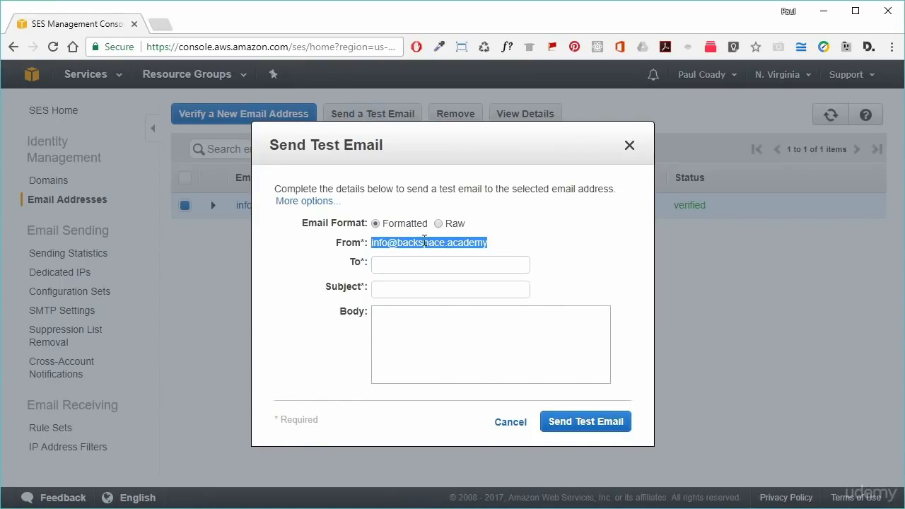
right_click(425, 243)
left_click(474, 253)
left_click(427, 267)
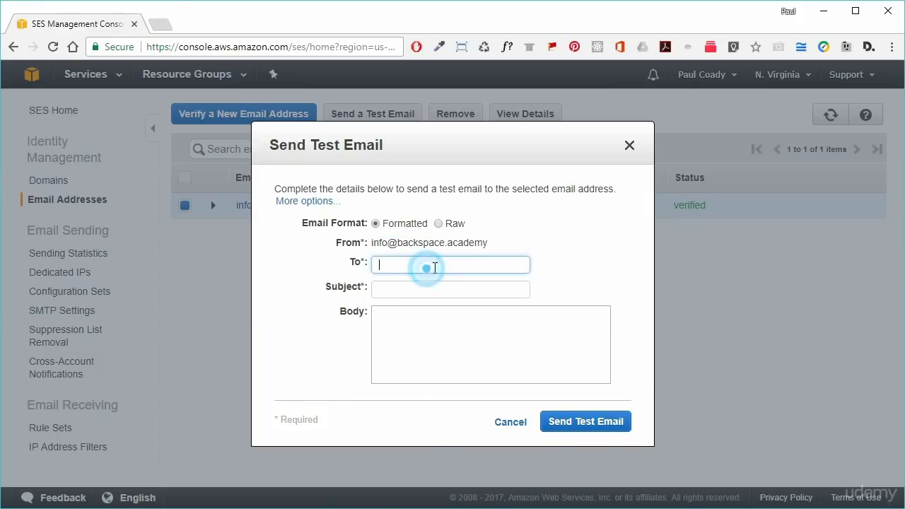
right_click(434, 263)
left_click(493, 352)
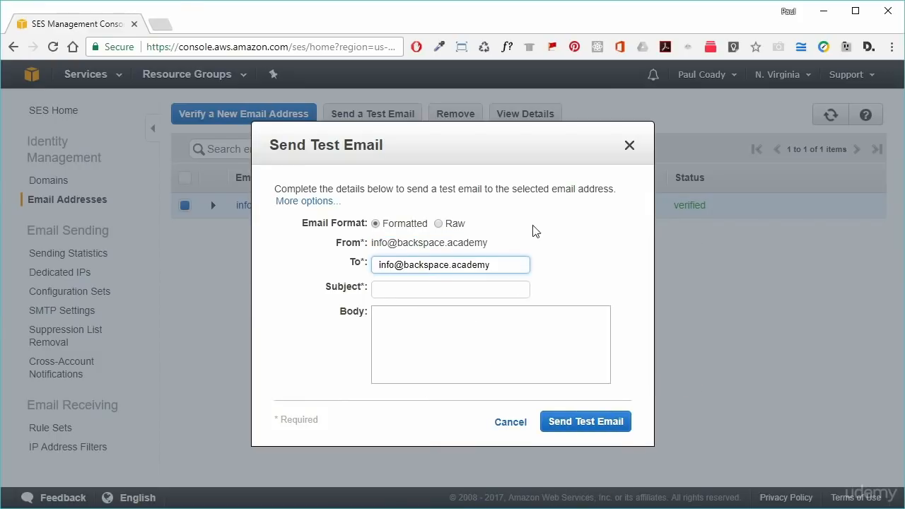
- Give the test email subject 'test' and body 'test', then send it
left_click(419, 289)
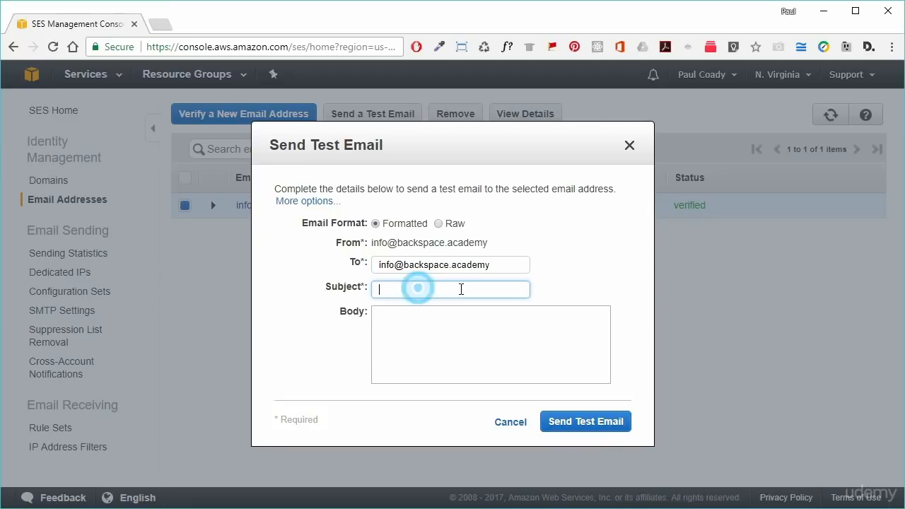
type("test")
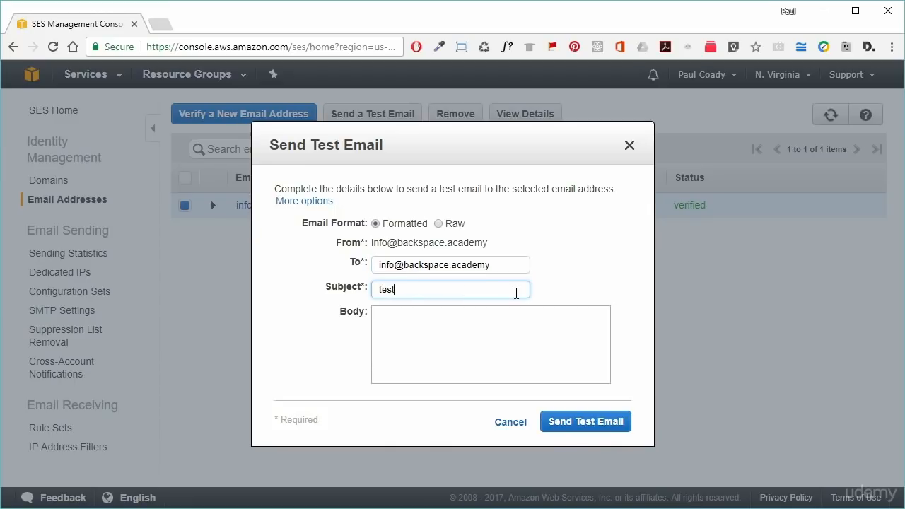
double_click(431, 289)
key("Tab")
key("ctrl+v")
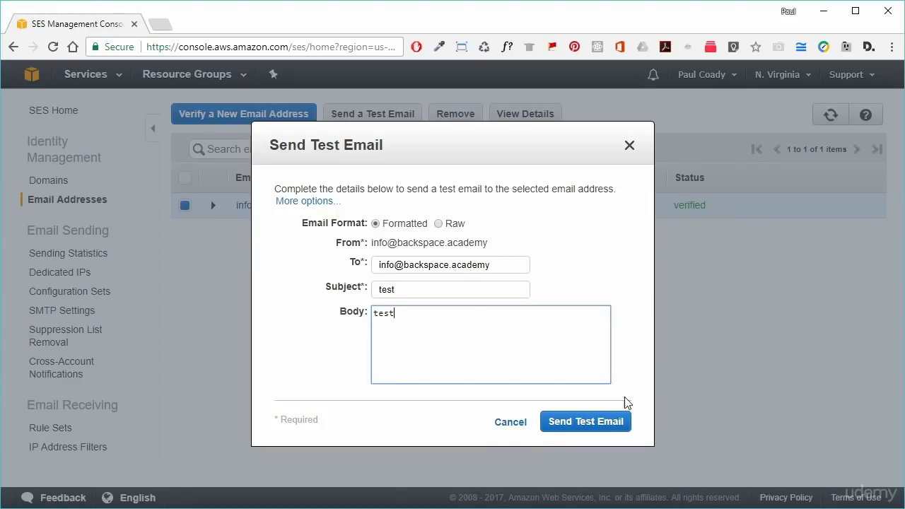
left_click(602, 423)
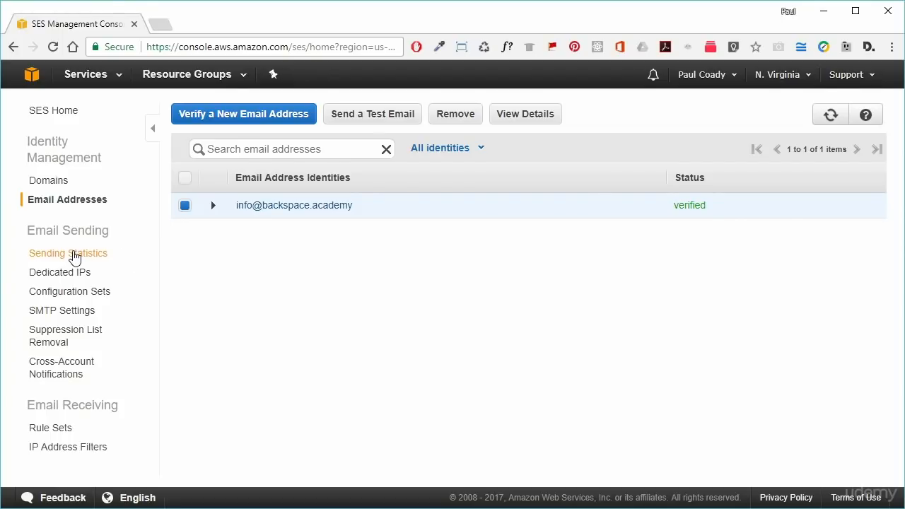
- Open Sending Statistics to view sandbox limits, then begin a Sending Limit Increase request
left_click(74, 256)
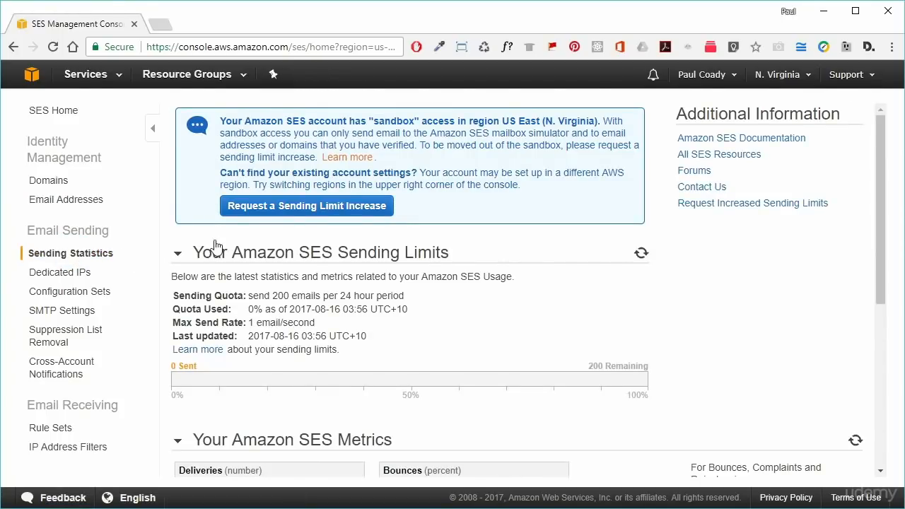
left_click(324, 207)
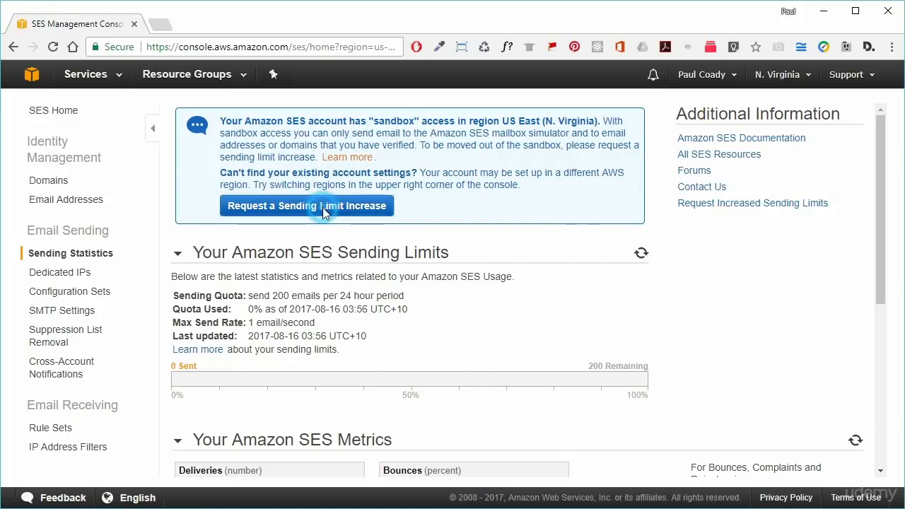
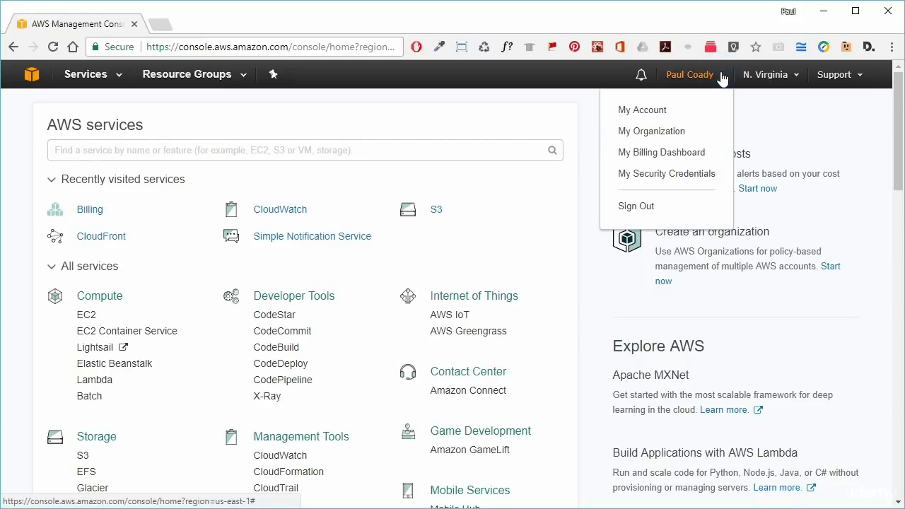
- Open My Billing Dashboard from the account menu to see the August 2017 balance
left_click(662, 158)
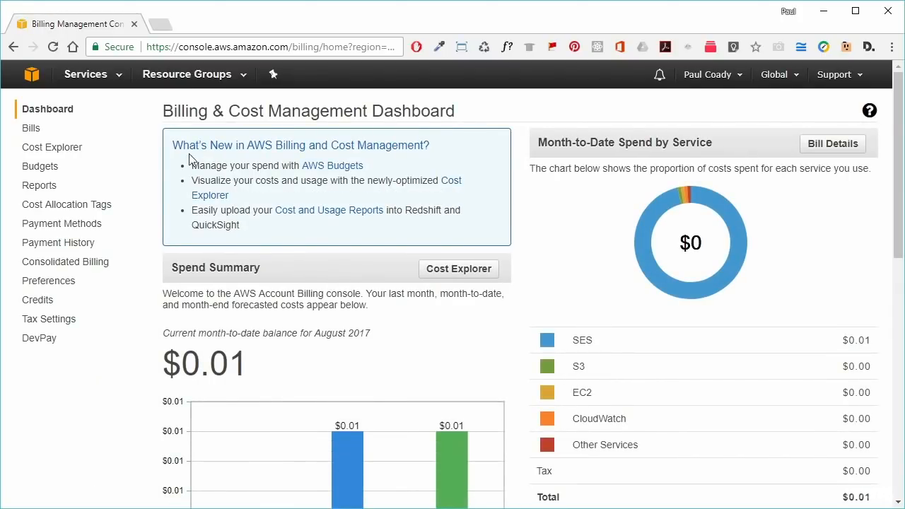
- Turn on Receive Billing Alerts in billing preferences, save, and return to the console home
left_click(50, 285)
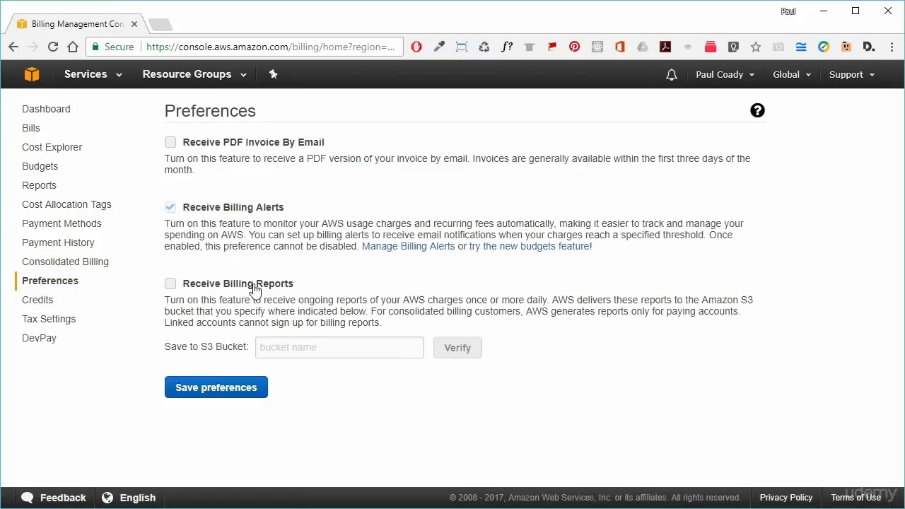
left_click_drag(284, 208, 186, 207)
left_click(312, 208)
left_click(226, 393)
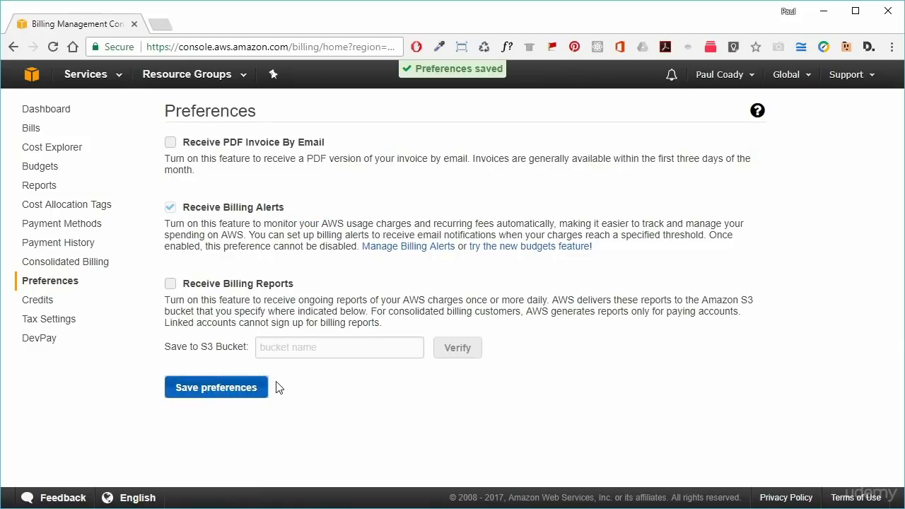
left_click(31, 76)
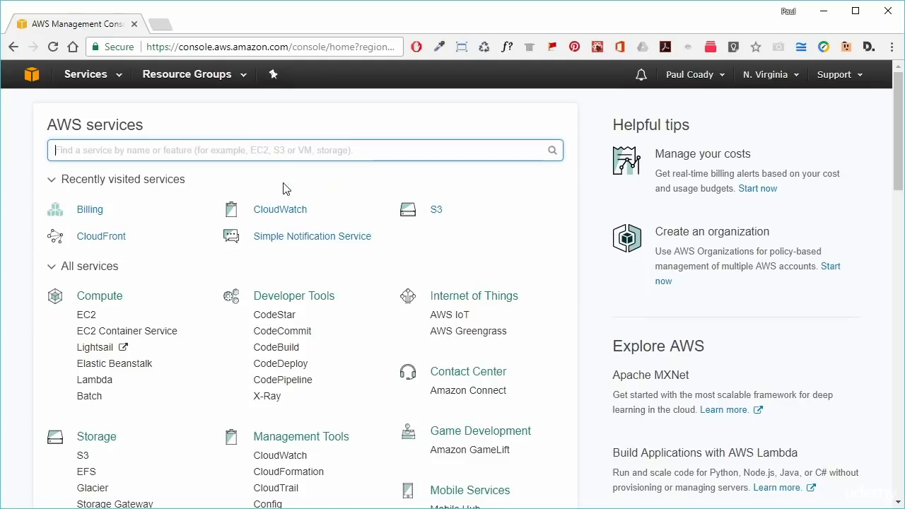
- Go to CloudWatch under Management Tools and start a new alarm from the Alarms page
left_click(118, 79)
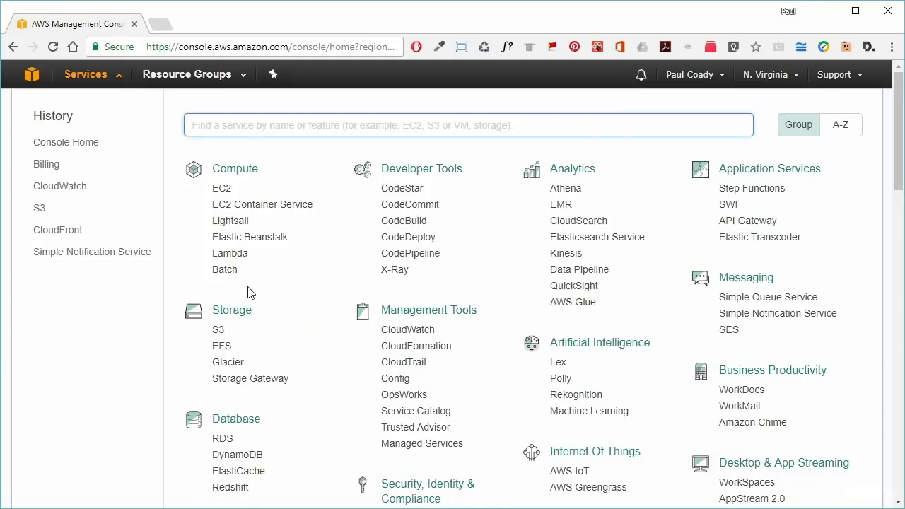
left_click_drag(487, 311, 380, 311)
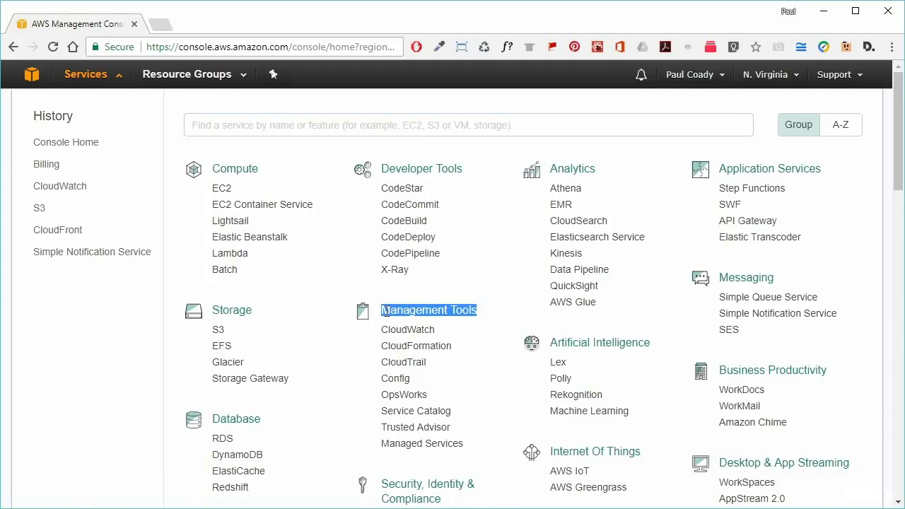
left_click(420, 334)
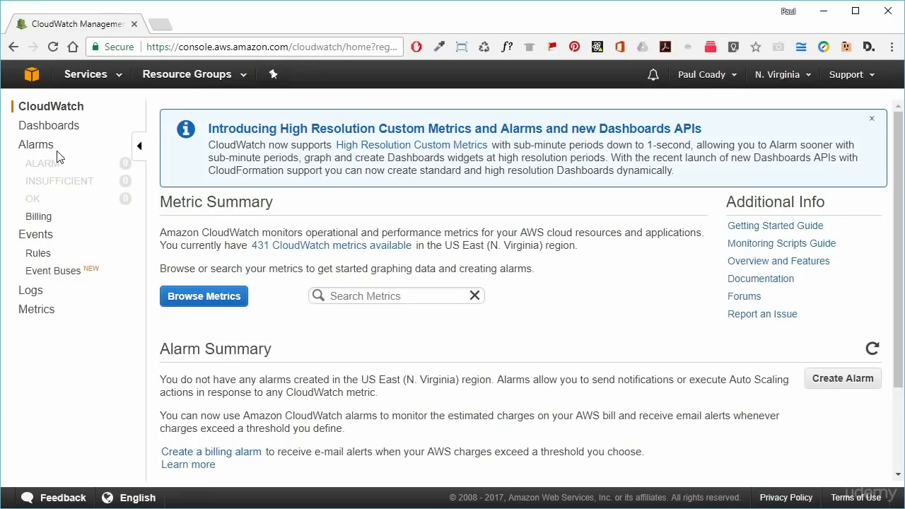
left_click(39, 148)
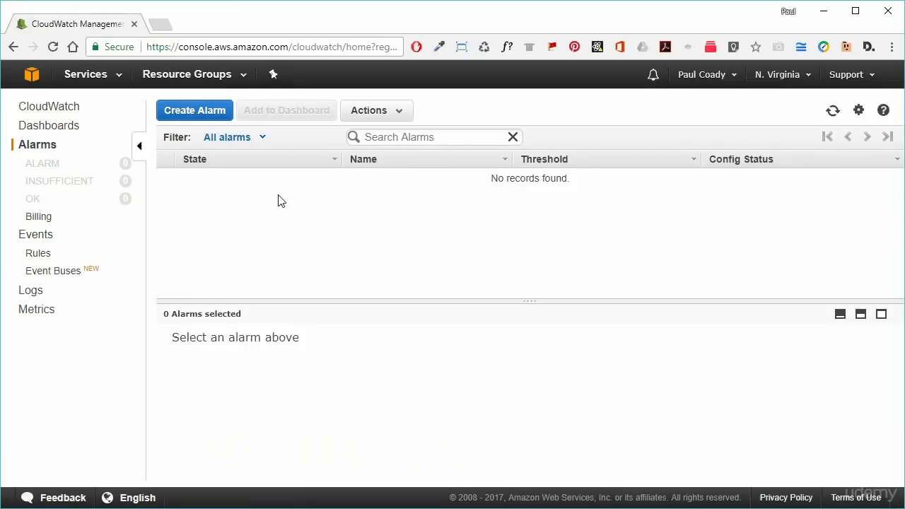
left_click(208, 118)
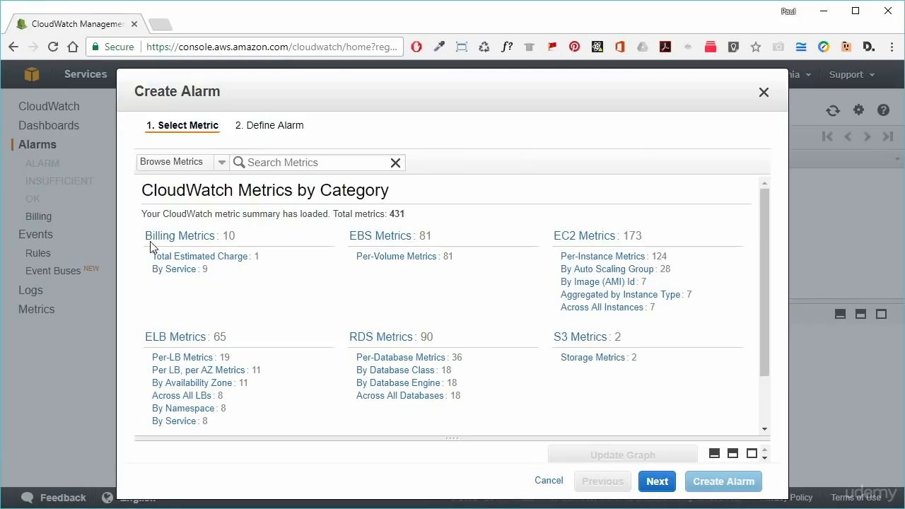
- Choose the USD EstimatedCharges metric under Total Estimated Charge and continue to Define Alarm
left_click(235, 260)
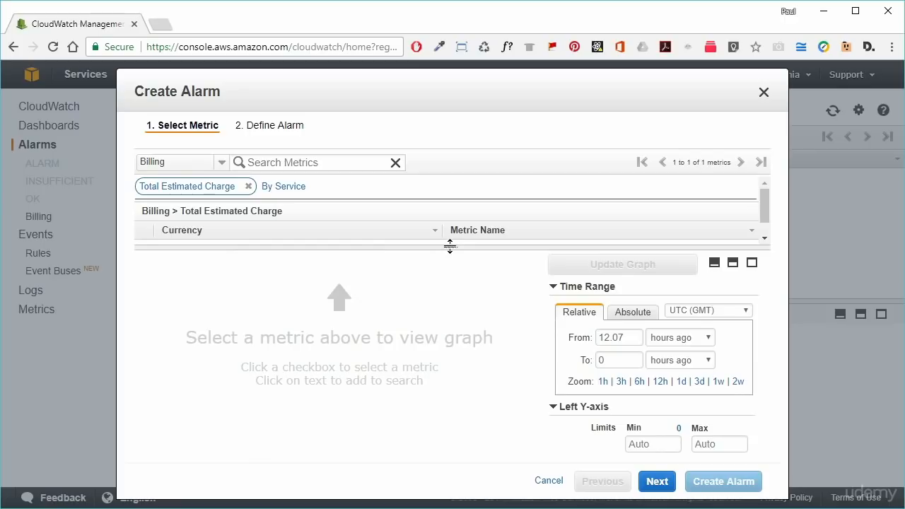
left_click_drag(451, 247, 449, 297)
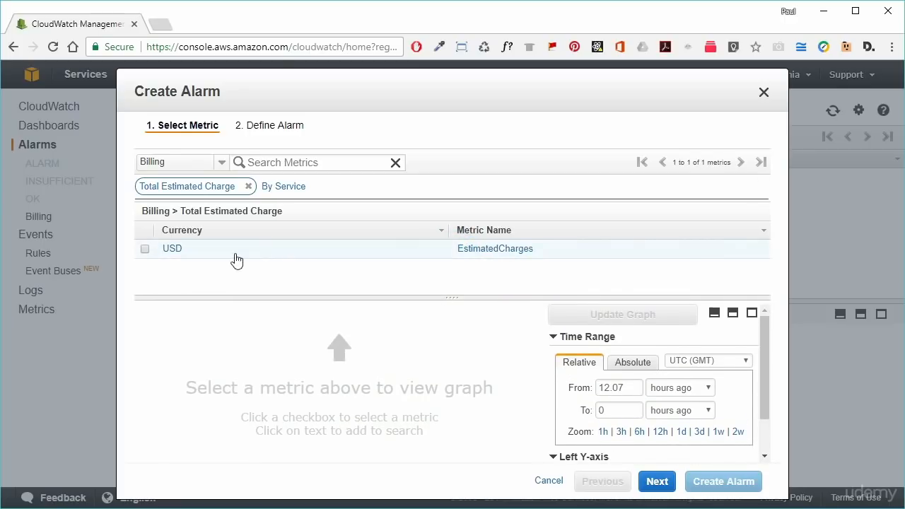
left_click(145, 251)
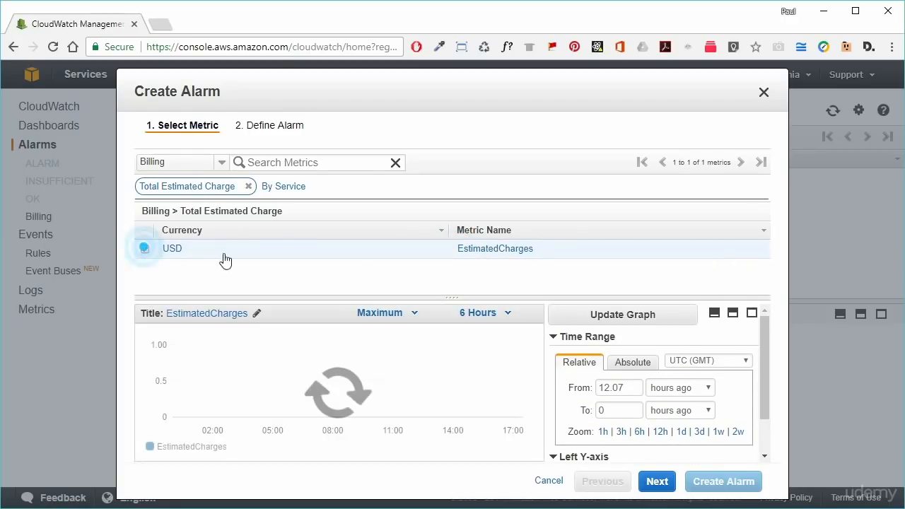
left_click(657, 484)
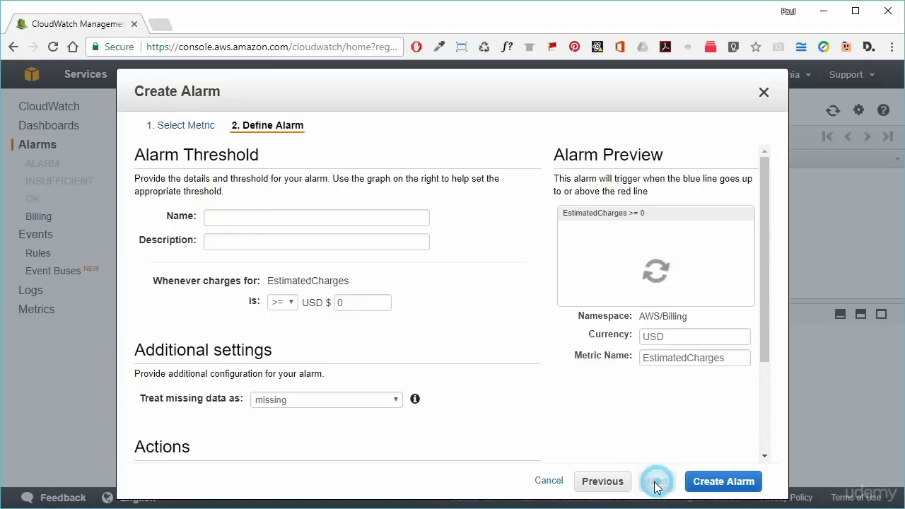
- Name the alarm 'Monthly Billing Alert', describe it 'Alert when forecast costs are exceeded', threshold >= 10 USD
left_click(221, 215)
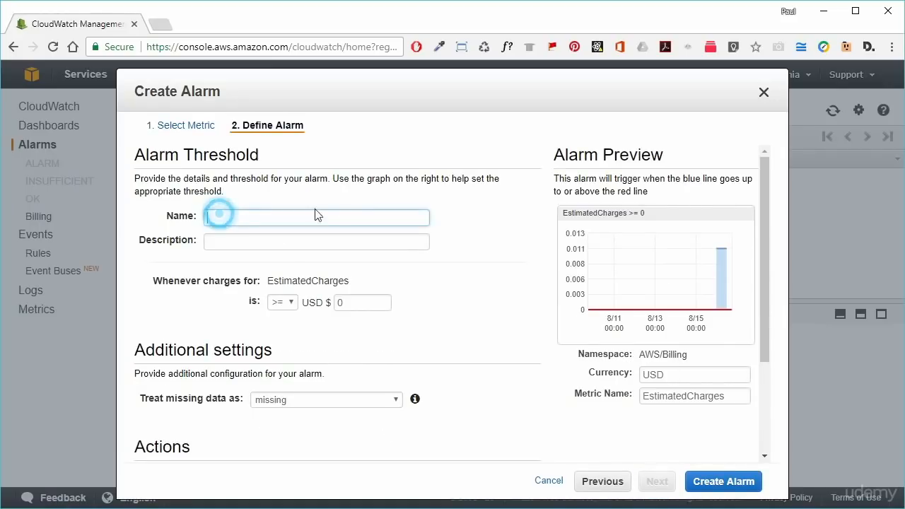
type("Monthly Billing Alert")
left_click(333, 242)
type("Aler")
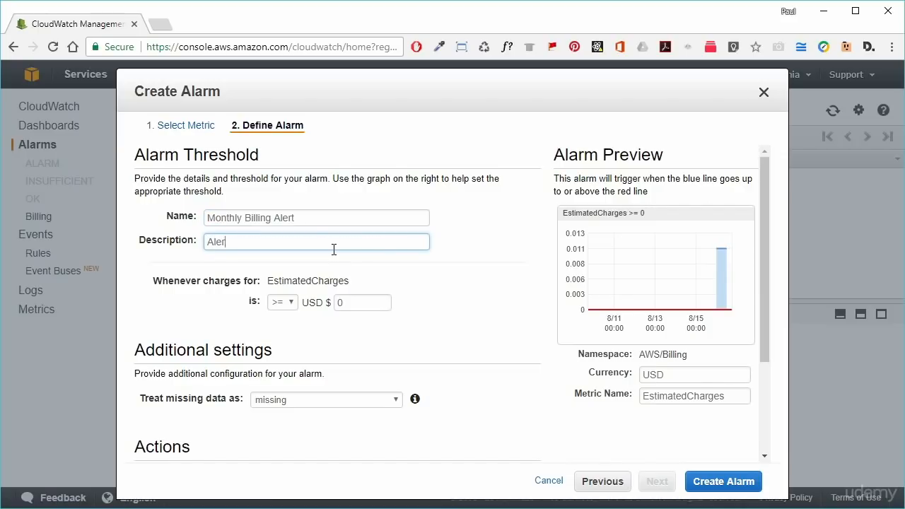
type("t when forecast costs are exceeded")
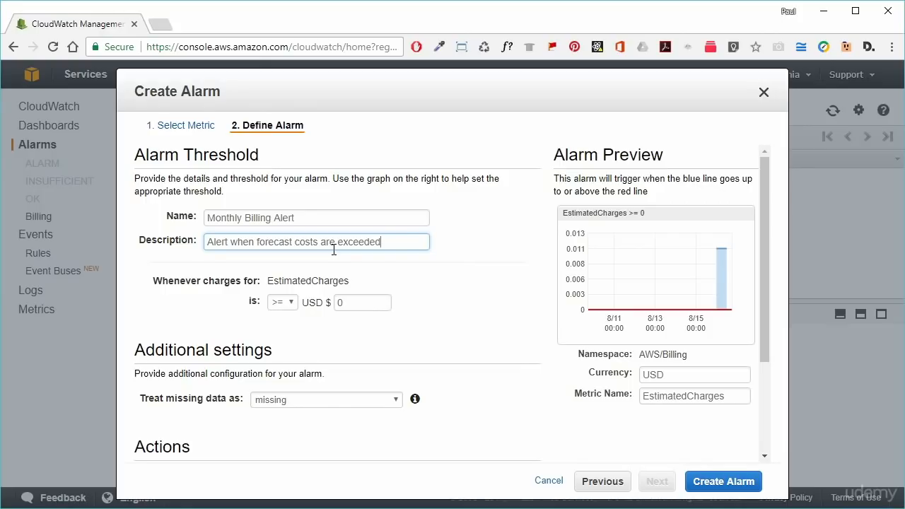
left_click(342, 303)
type("1")
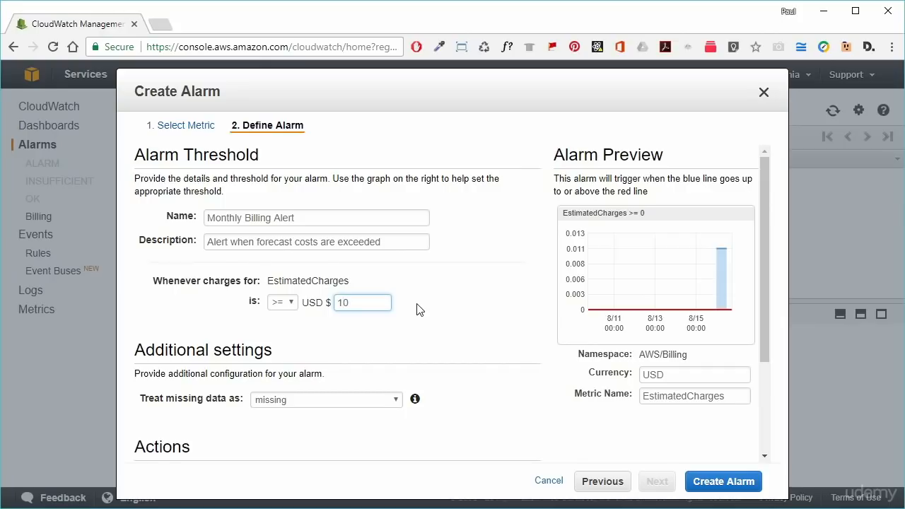
left_click(374, 304)
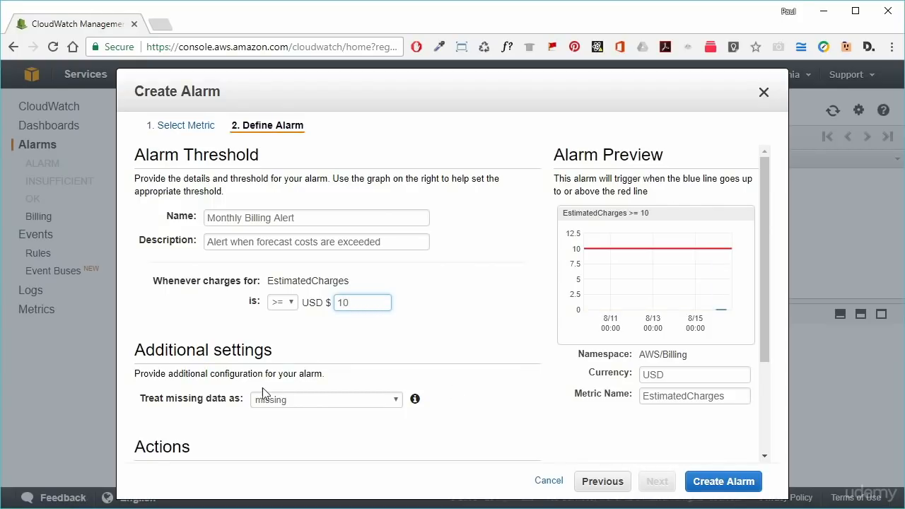
- Notify a new 'monthly-billing-alert' topic at the recipient's email address and create the alarm
scroll(406, 371, "down", 2)
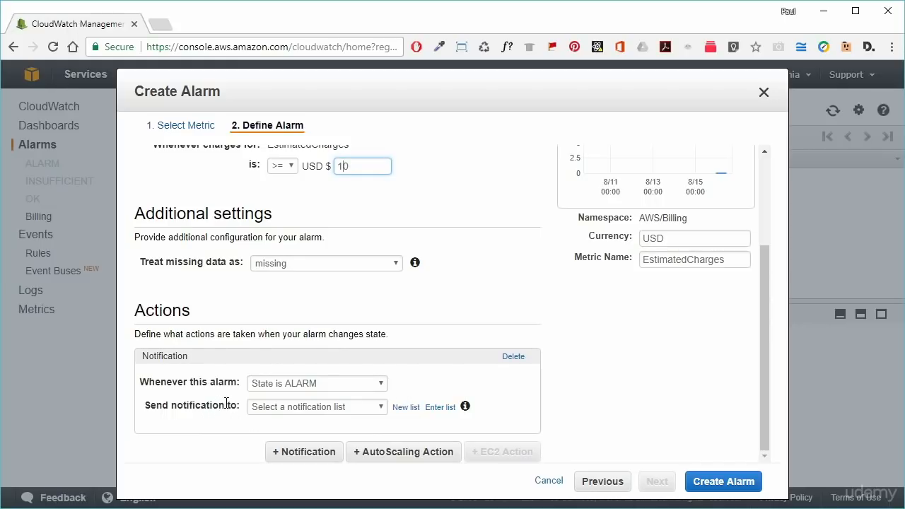
left_click(404, 409)
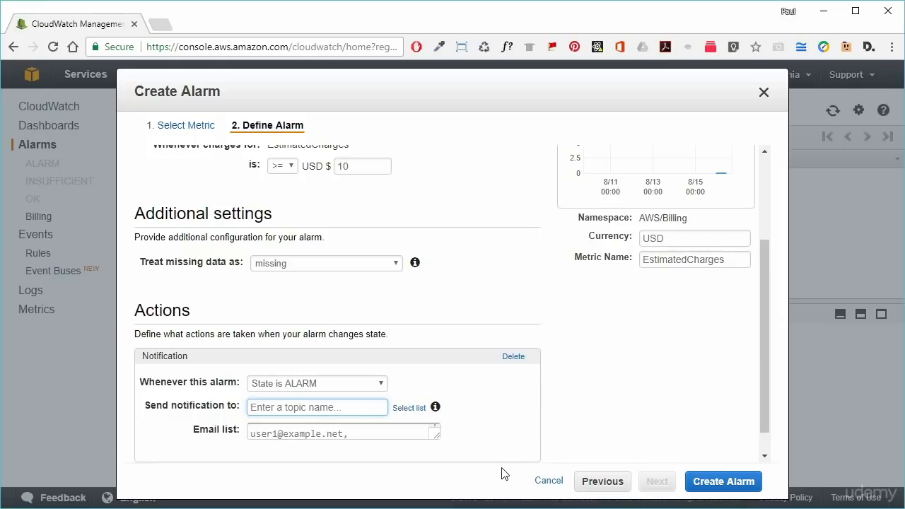
type("monthly-billing-alert")
left_click(364, 435)
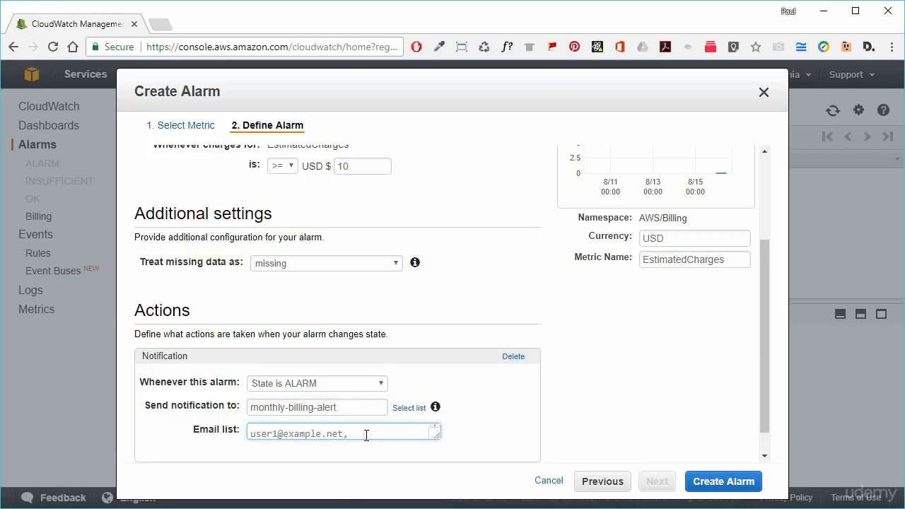
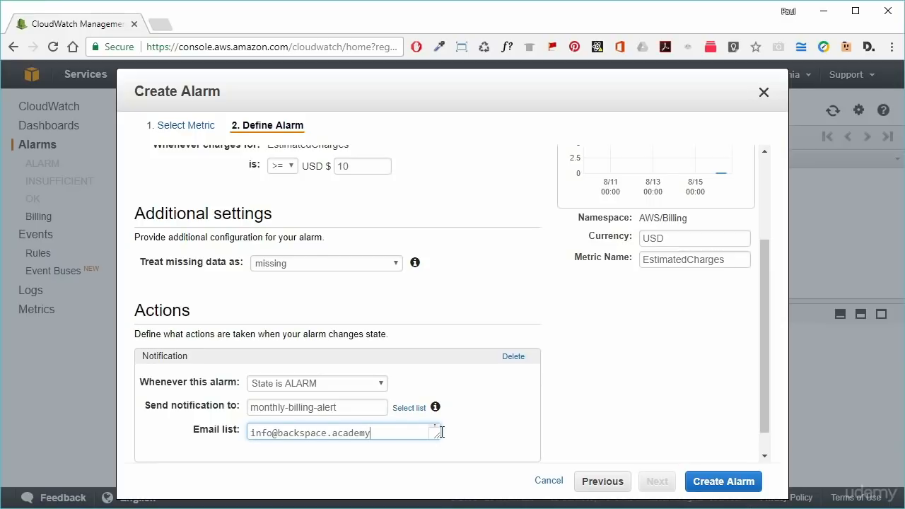
left_click(711, 409)
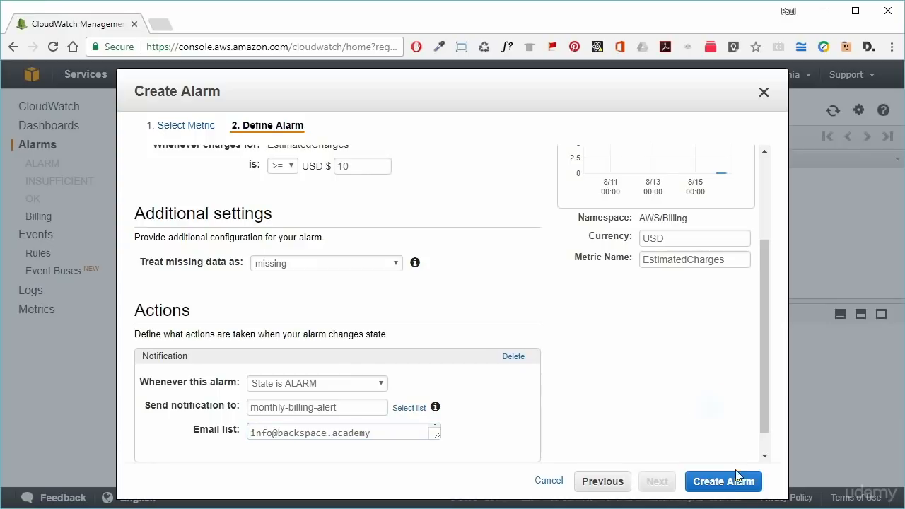
left_click(723, 482)
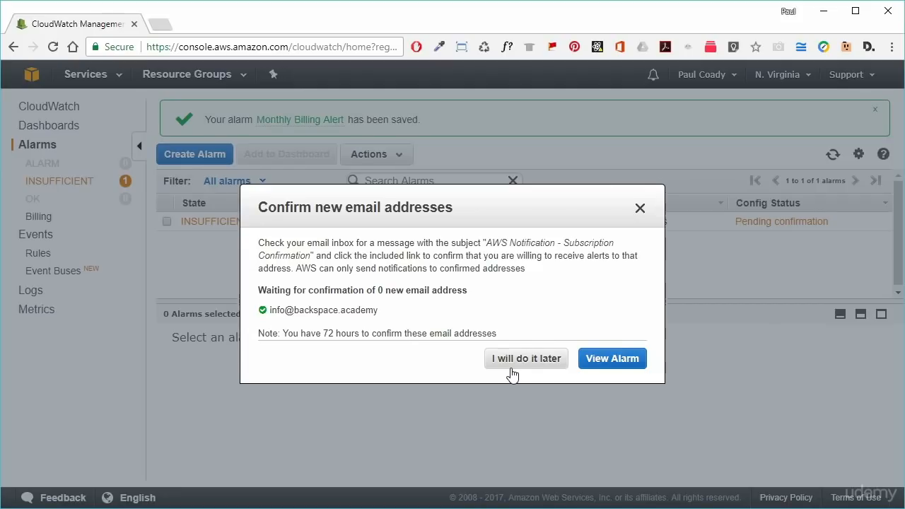
- Confirm the email subscription through its link and return to the alarms list
left_click(511, 370)
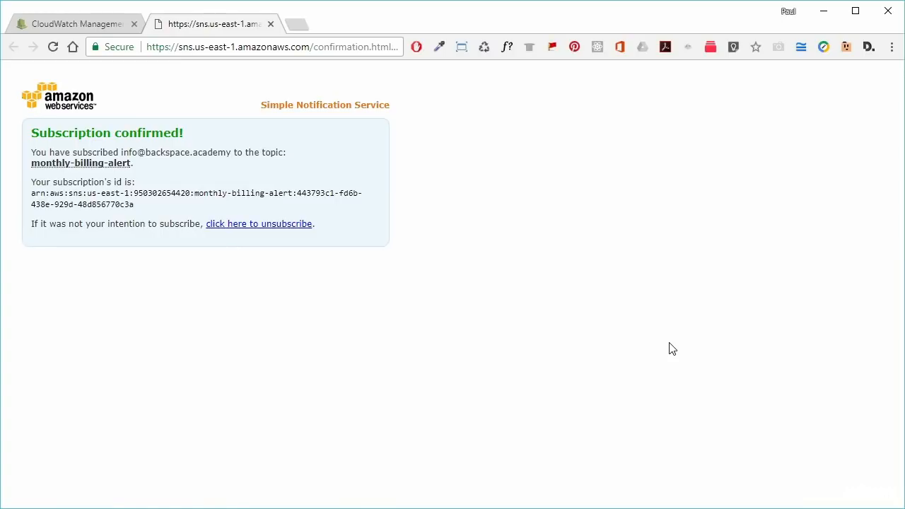
left_click(270, 24)
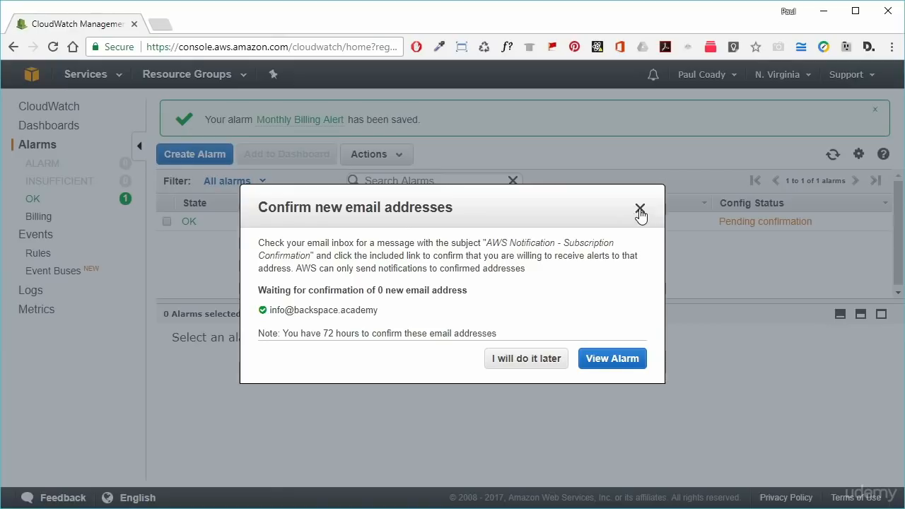
left_click(613, 358)
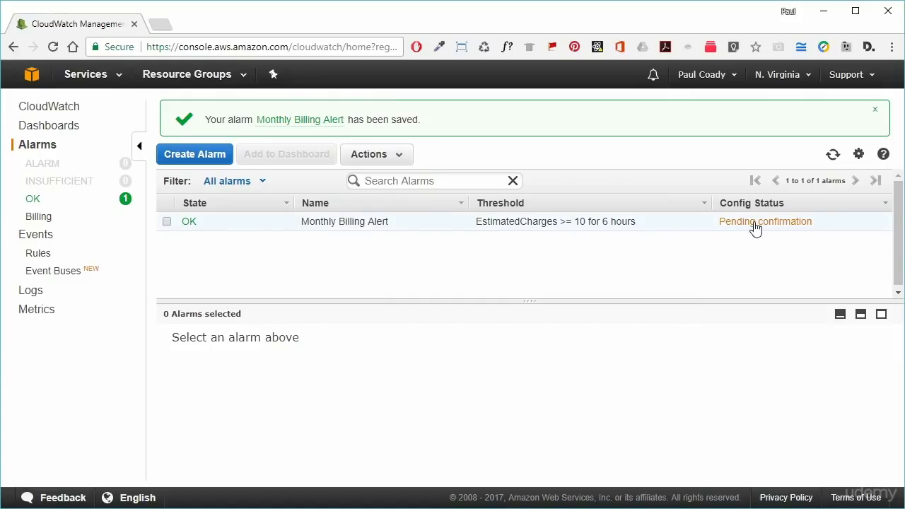
- Select Monthly Billing Alert and refresh so it no longer shows Pending confirmation
left_click(167, 221)
left_click(833, 154)
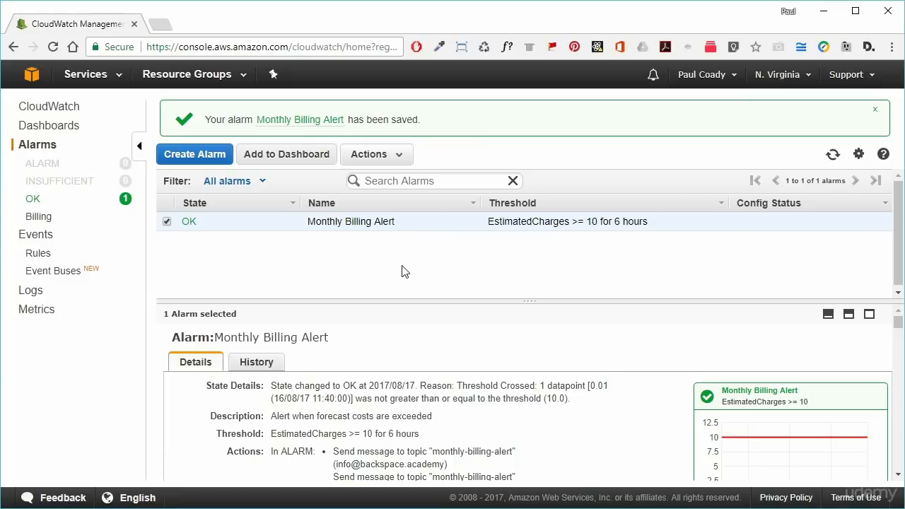
left_click(119, 75)
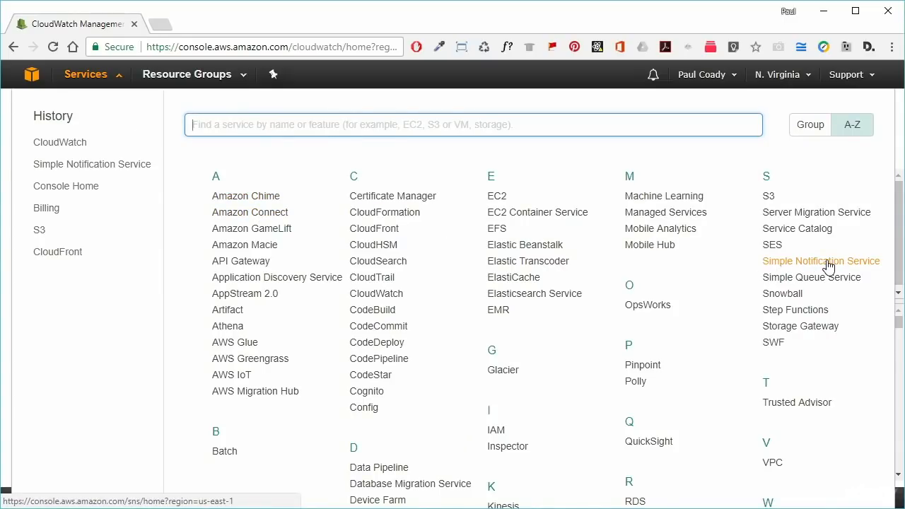
- Open Simple Notification Service and select the monthly-billing-alert topic in the Topics list
left_click(819, 127)
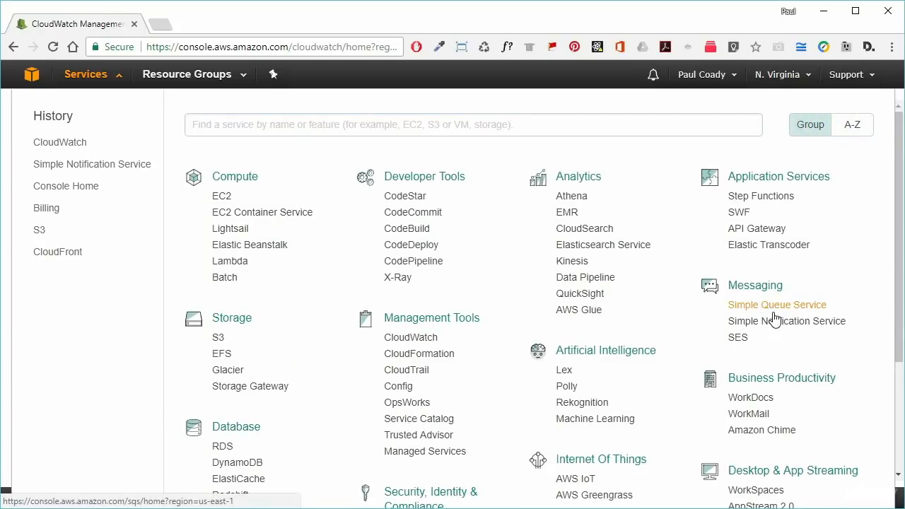
left_click(802, 322)
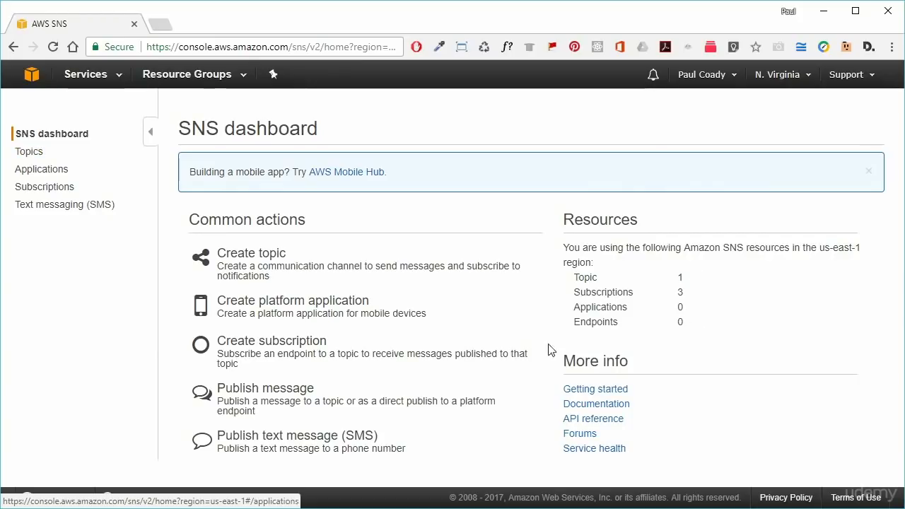
left_click(575, 279)
left_click_drag(575, 280, 701, 280)
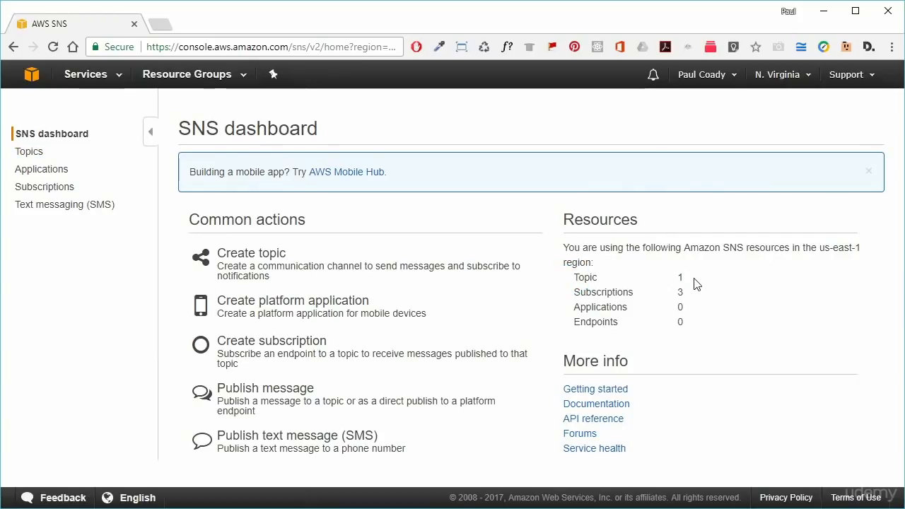
left_click(713, 280)
left_click(21, 151)
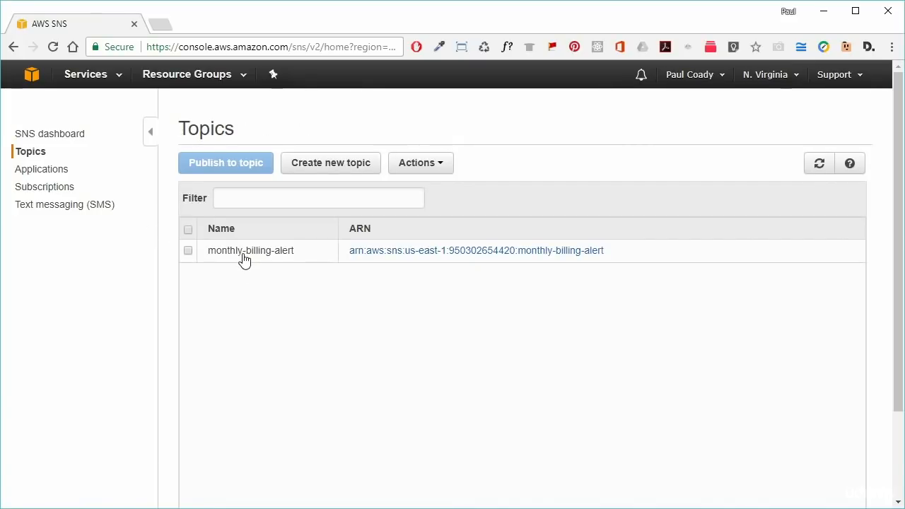
left_click(244, 259)
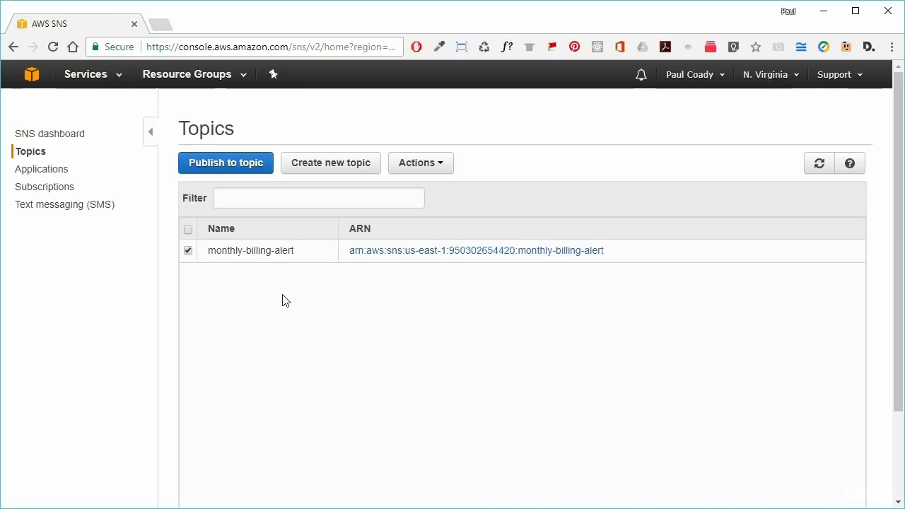
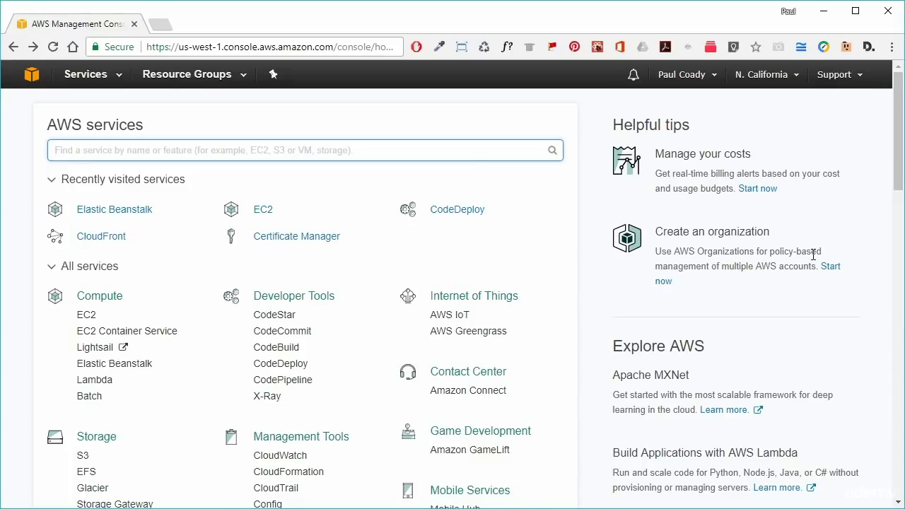
- Go to Elastic Beanstalk from the full list of AWS services
left_click(114, 78)
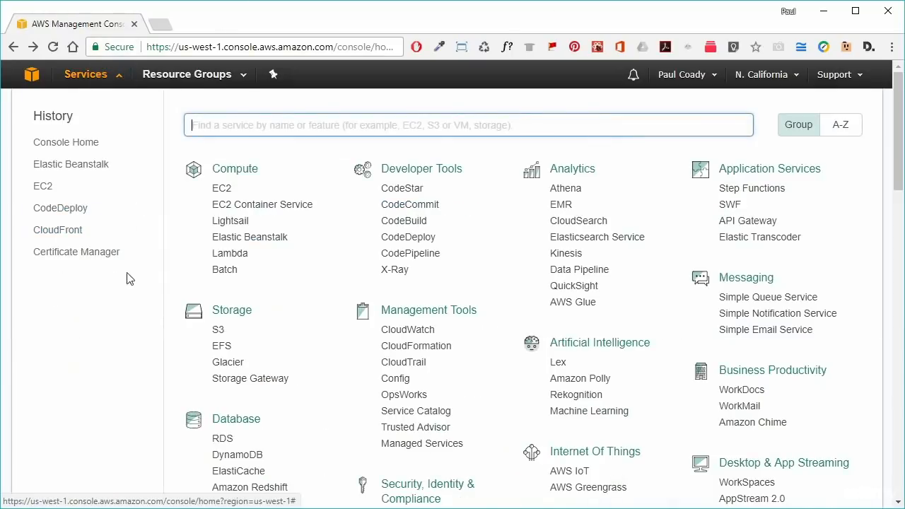
left_click(251, 237)
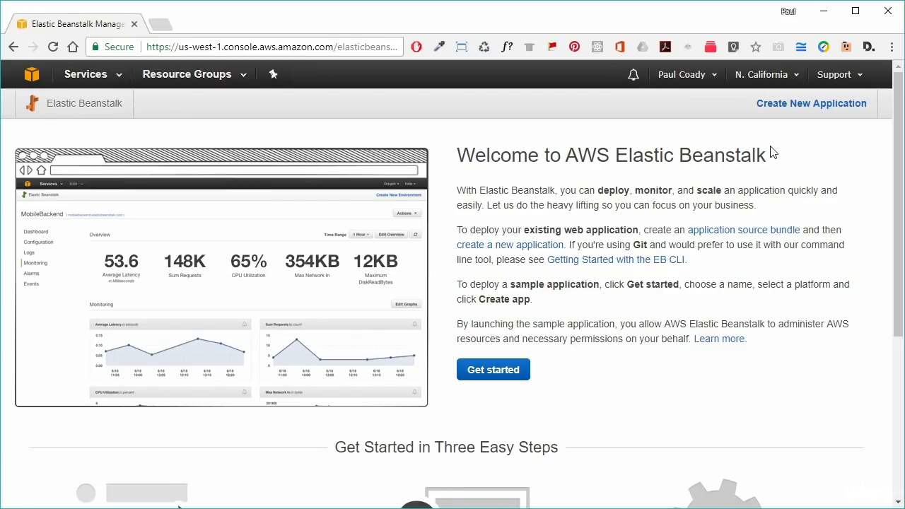
- Create a new application named backspace-intro, leaving the description blank
left_click(806, 108)
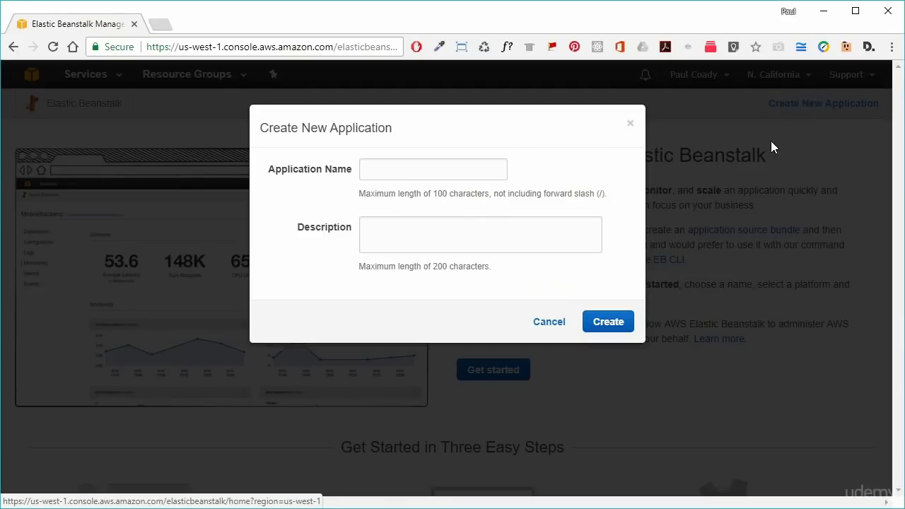
left_click(393, 170)
type("backspace")
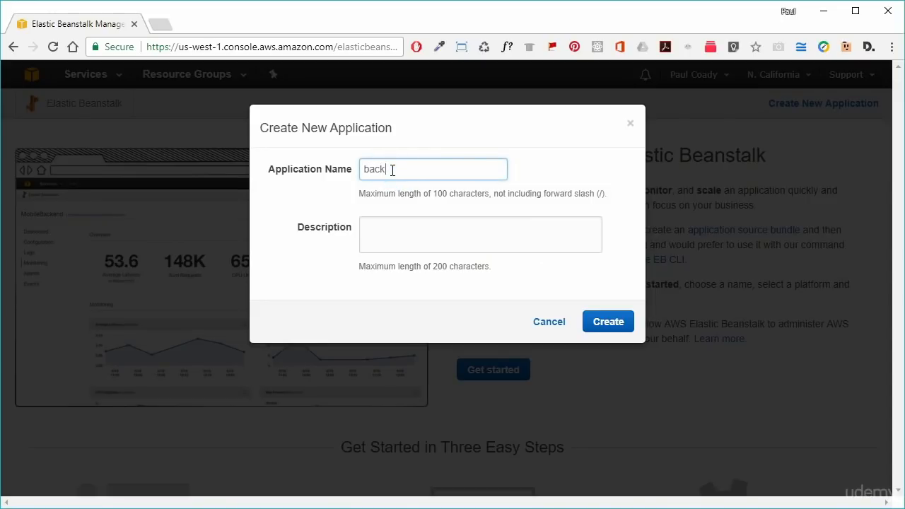
type("-intro")
left_click(402, 244)
left_click(609, 327)
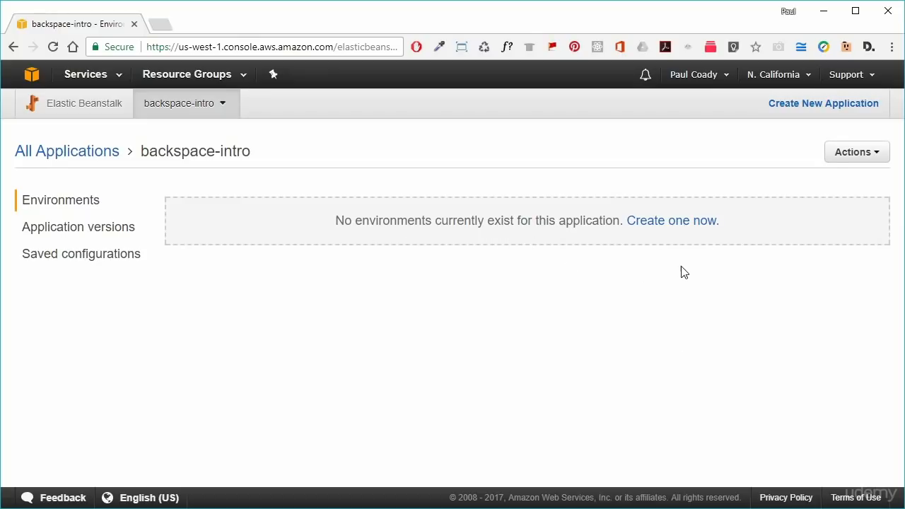
- Start a web server environment and confirm the backspace domain is available
left_click(675, 223)
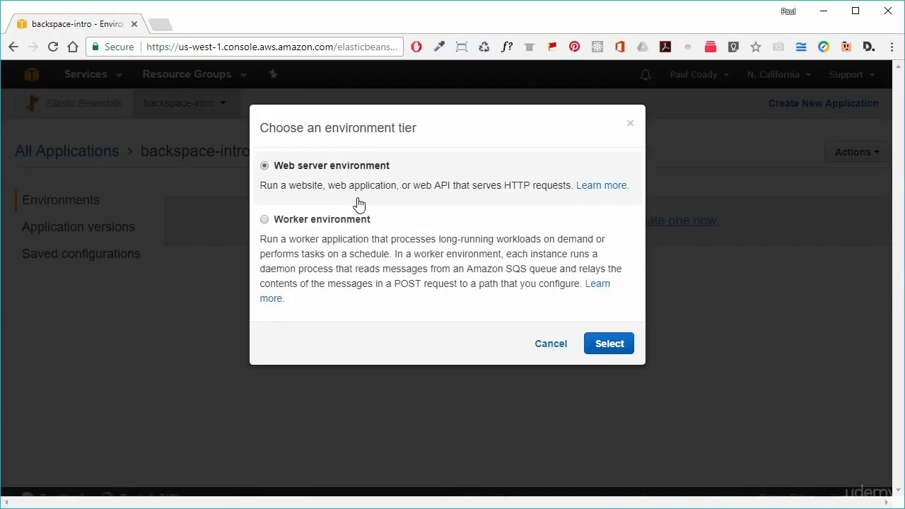
left_click(612, 344)
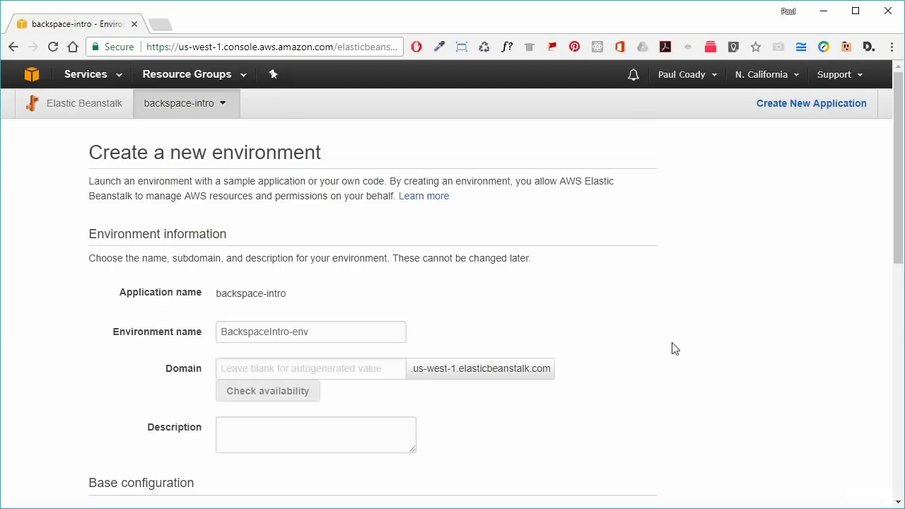
scroll(594, 364, "down", 1)
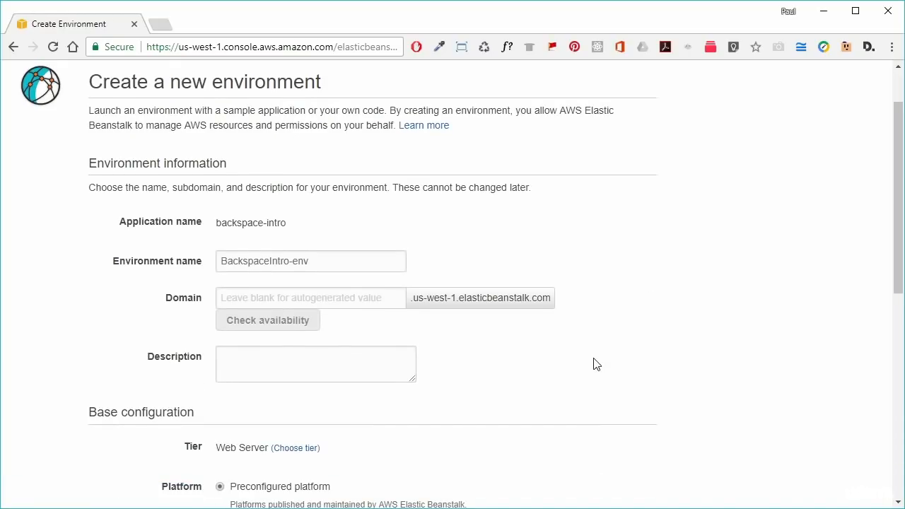
left_click(326, 300)
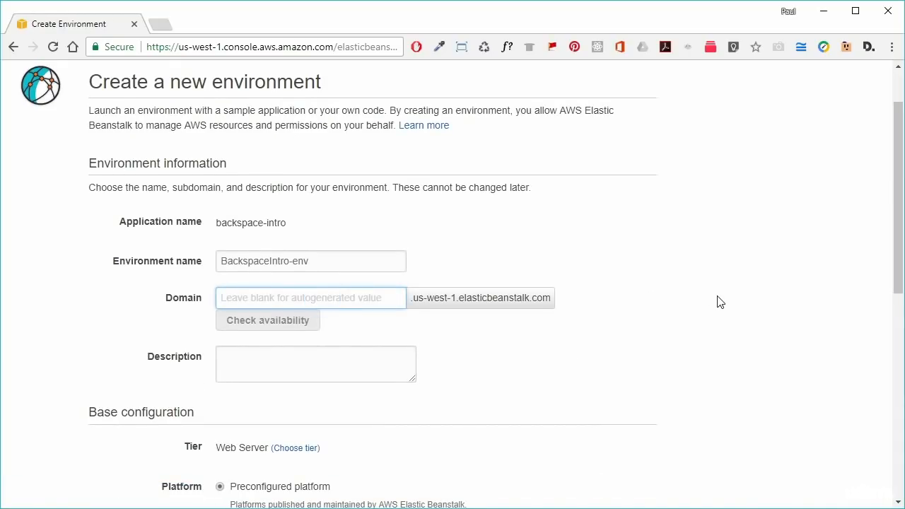
type("backspace")
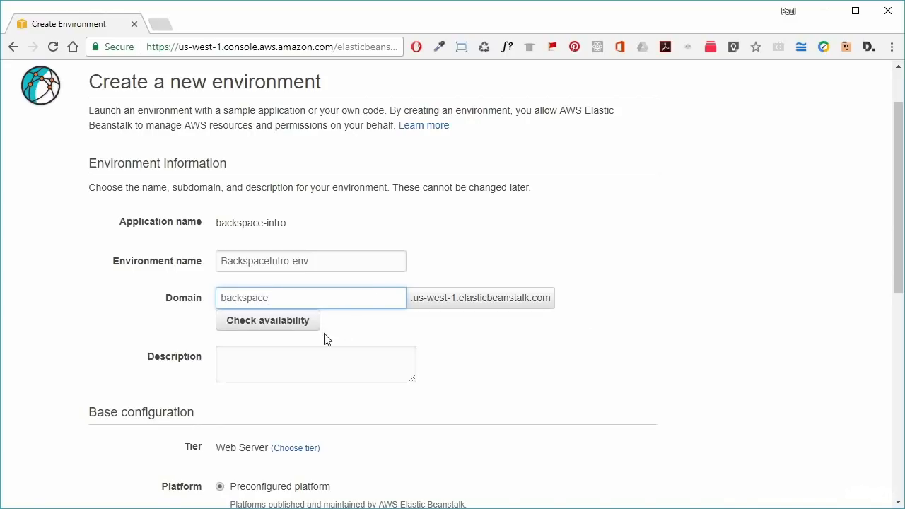
left_click(252, 320)
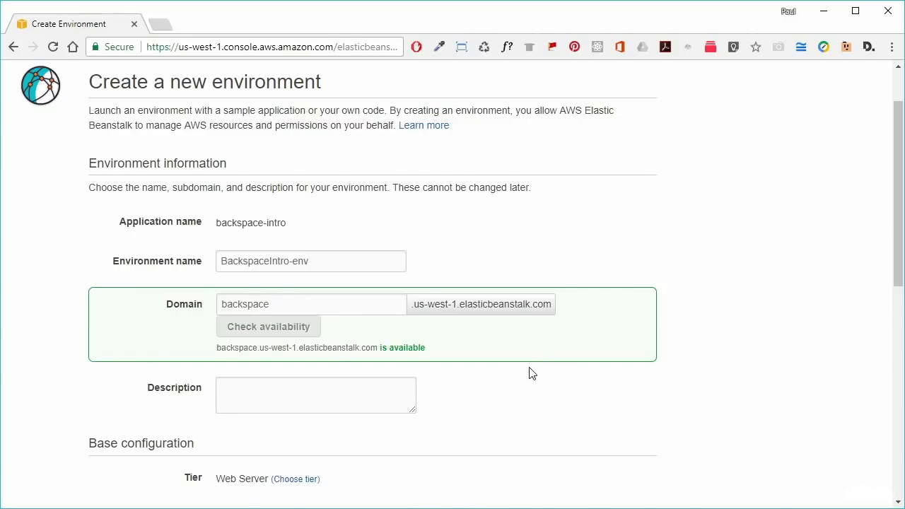
- Choose Node.js as the environment platform, keeping the sample application code
scroll(537, 369, "down", 1)
scroll(534, 371, "down", 3)
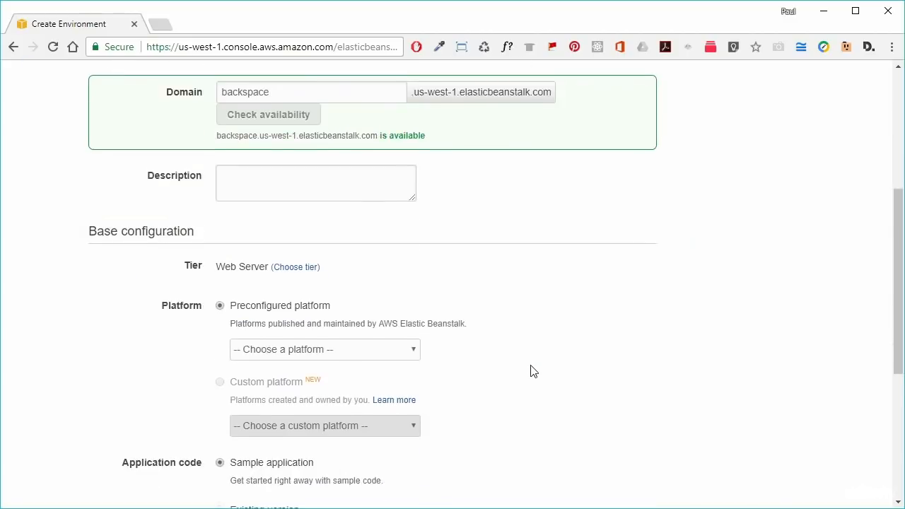
scroll(534, 371, "down", 1)
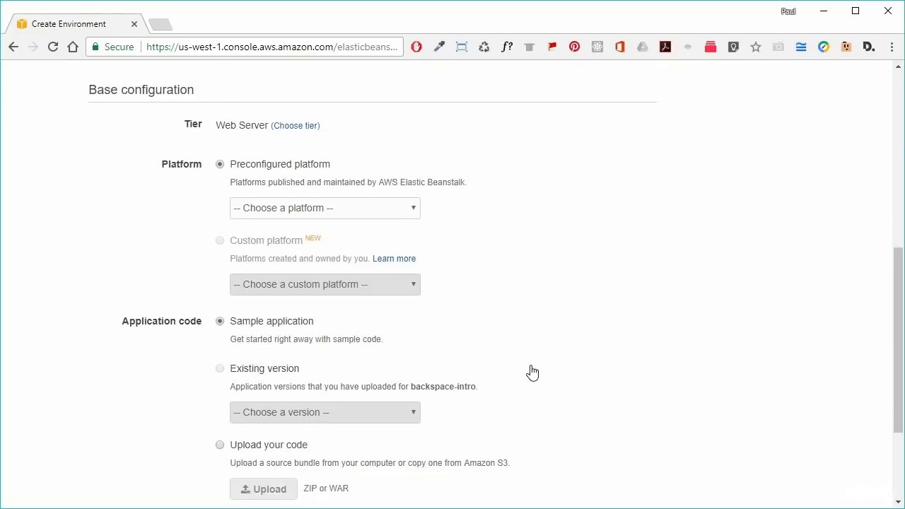
left_click(386, 214)
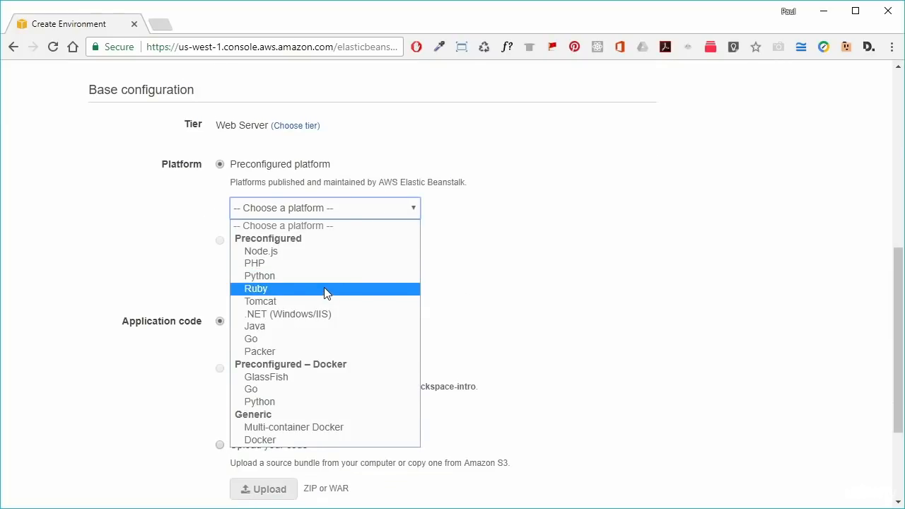
left_click(304, 254)
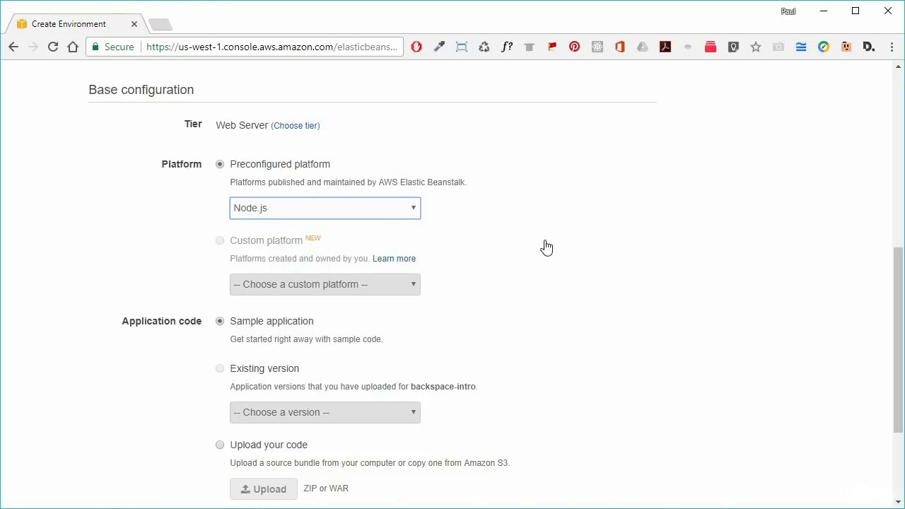
scroll(568, 301, "down", 2)
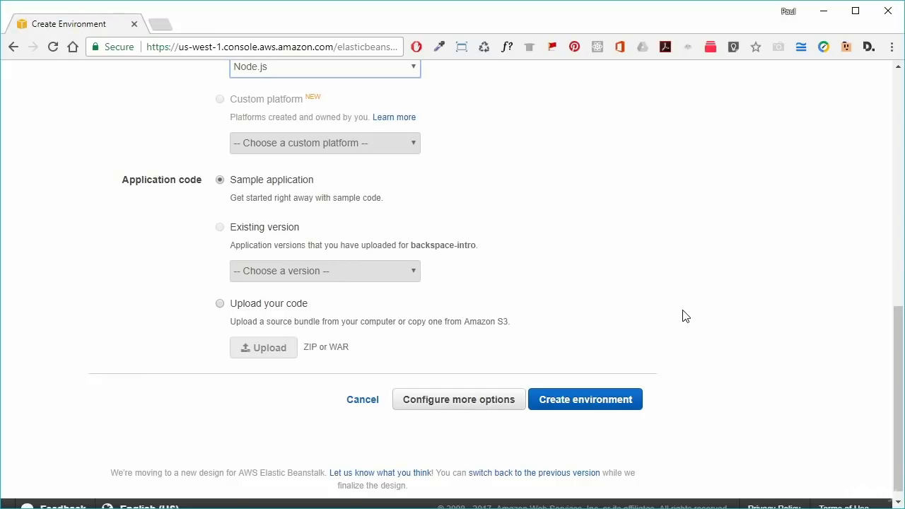
- Apply the High availability preset and create BackspaceIntro-env, waiting until its health is Ok
left_click(460, 401)
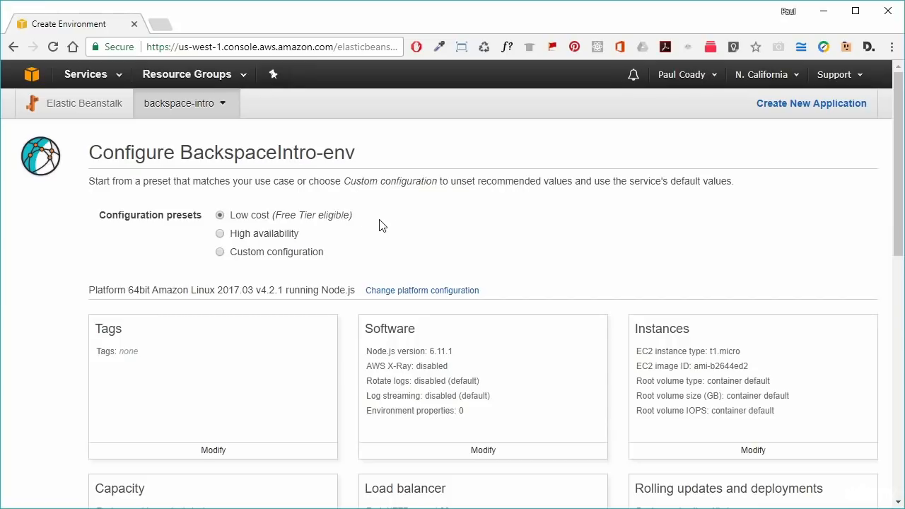
left_click(252, 233)
scroll(753, 253, "down", 2)
scroll(754, 253, "down", 5)
left_click(817, 488)
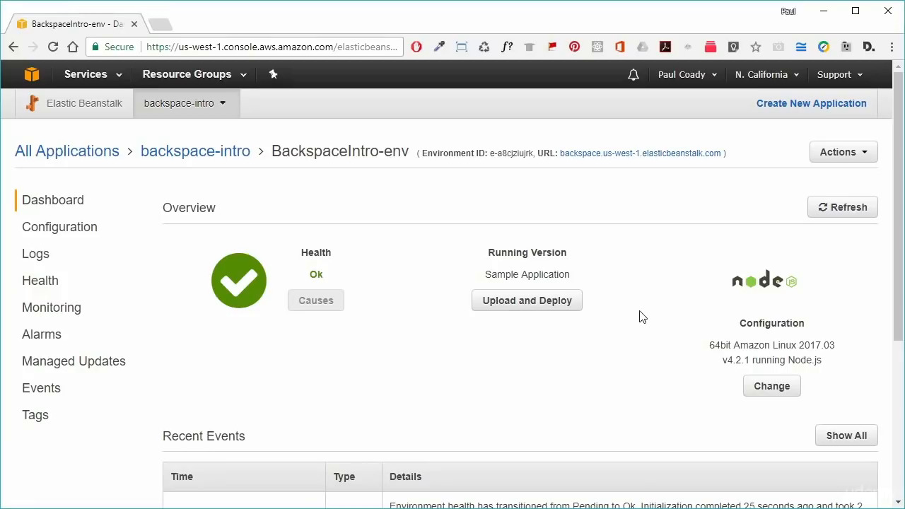
- Review the full environment event list, highlighting the health change from Pending to Ok
scroll(613, 309, "down", 2)
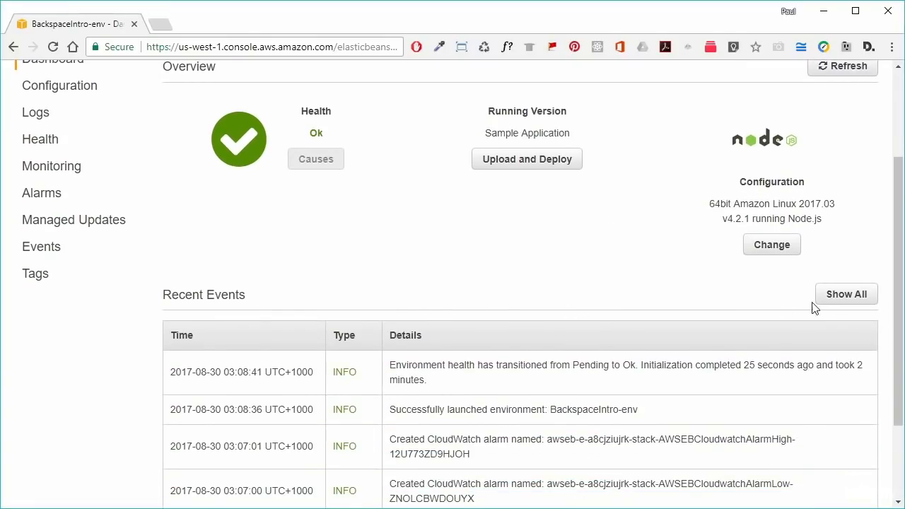
left_click(855, 294)
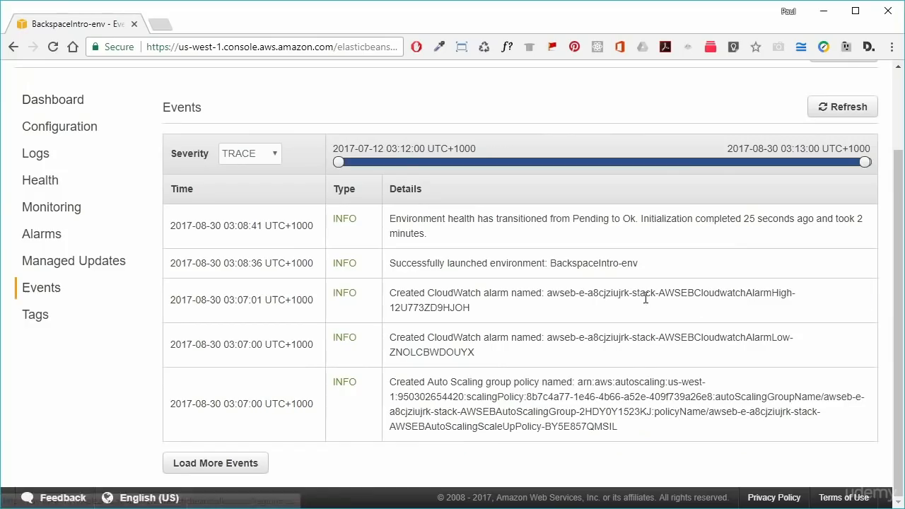
scroll(646, 312, "down", 1)
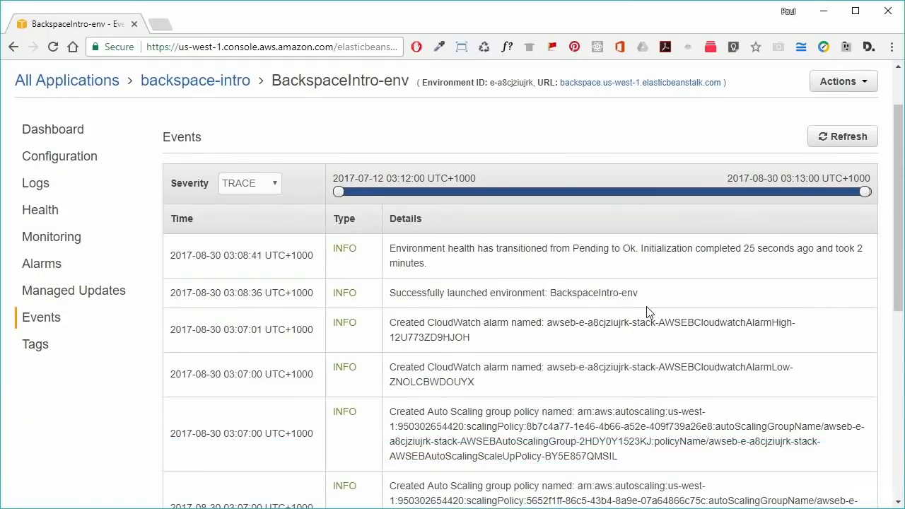
left_click_drag(639, 248, 389, 246)
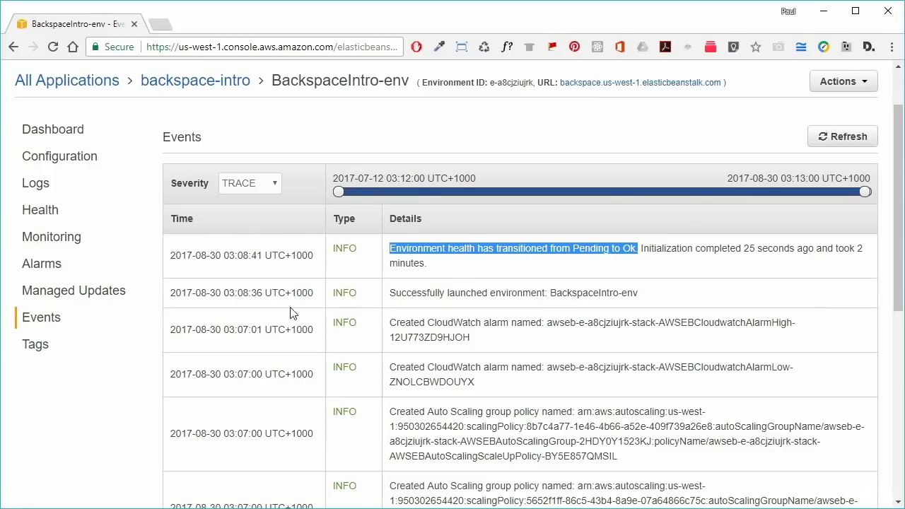
left_click_drag(230, 254, 249, 255)
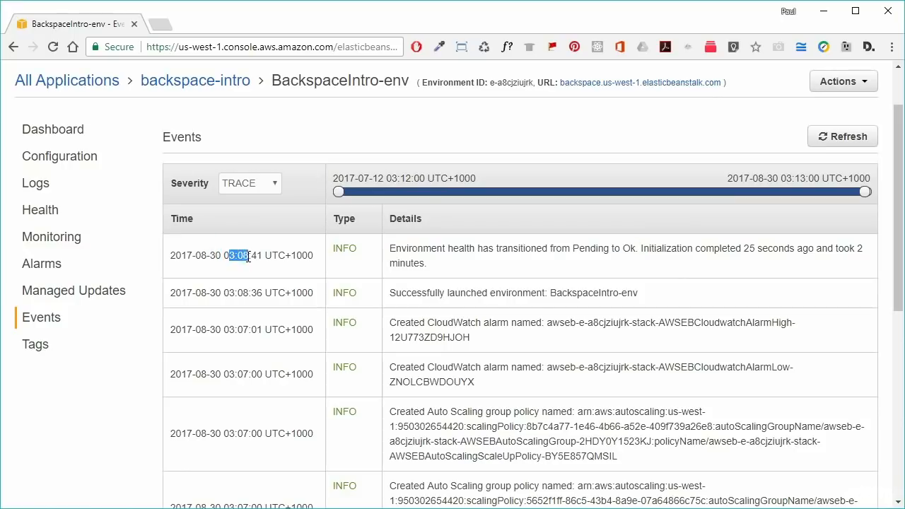
scroll(273, 374, "down", 1)
scroll(273, 374, "down", 5)
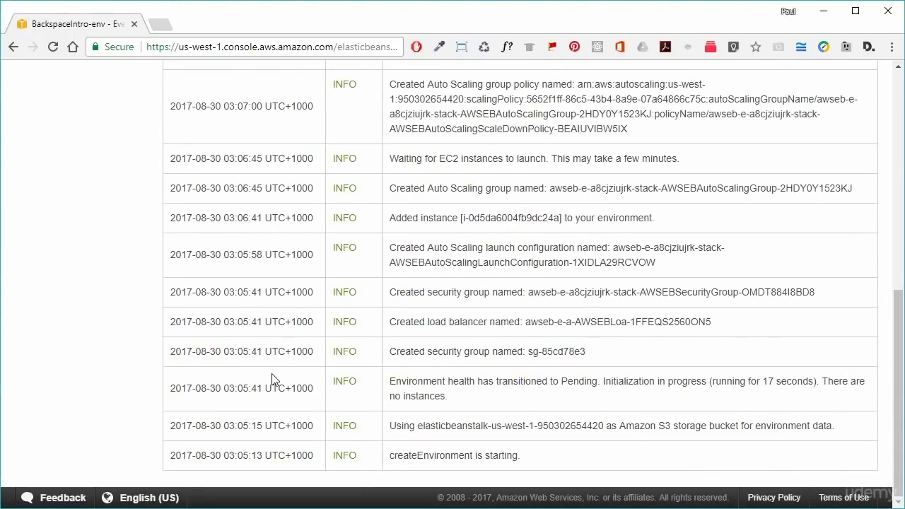
left_click_drag(224, 455, 251, 455)
- Open backspace.us-west-1.elasticbeanstalk.com in a new tab to see the Congratulations page
scroll(521, 422, "up", 7)
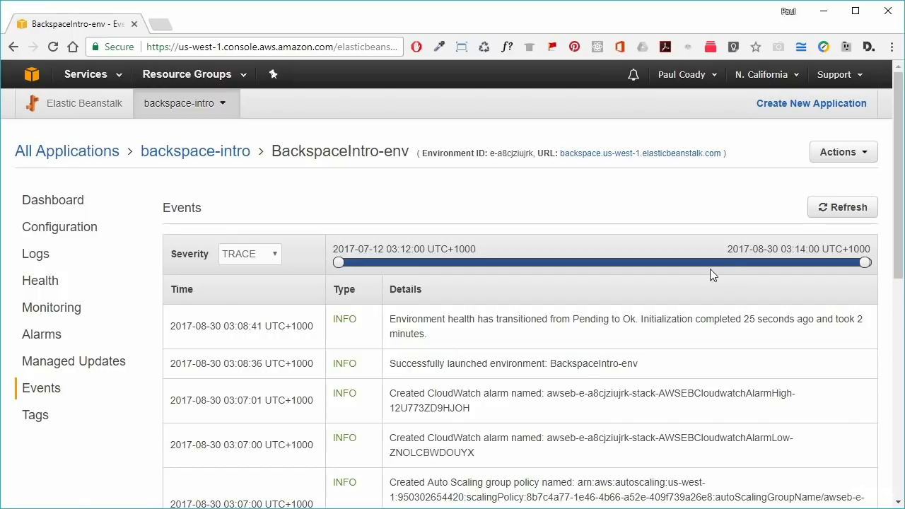
left_click_drag(538, 152, 559, 150)
left_click(656, 219)
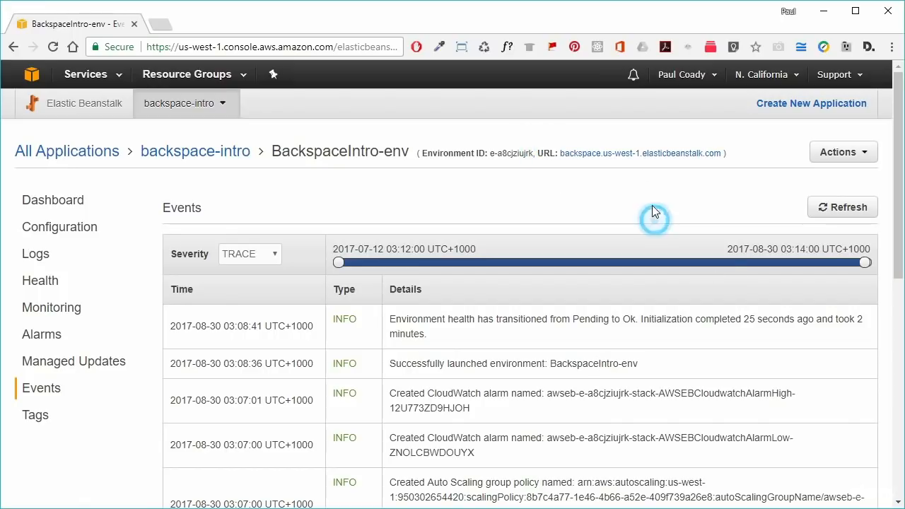
left_click(632, 154)
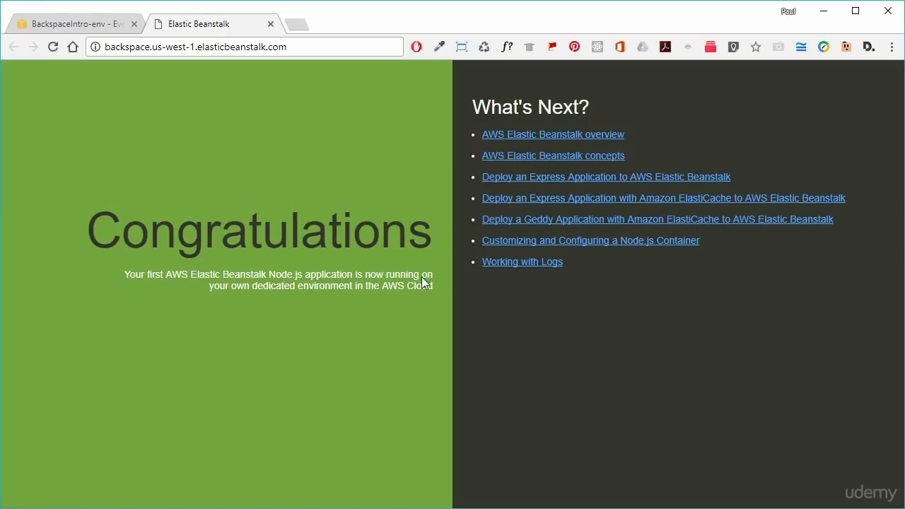
- Close the sample site and list backspace-intro's application versions, showing Sample Application
left_click(270, 26)
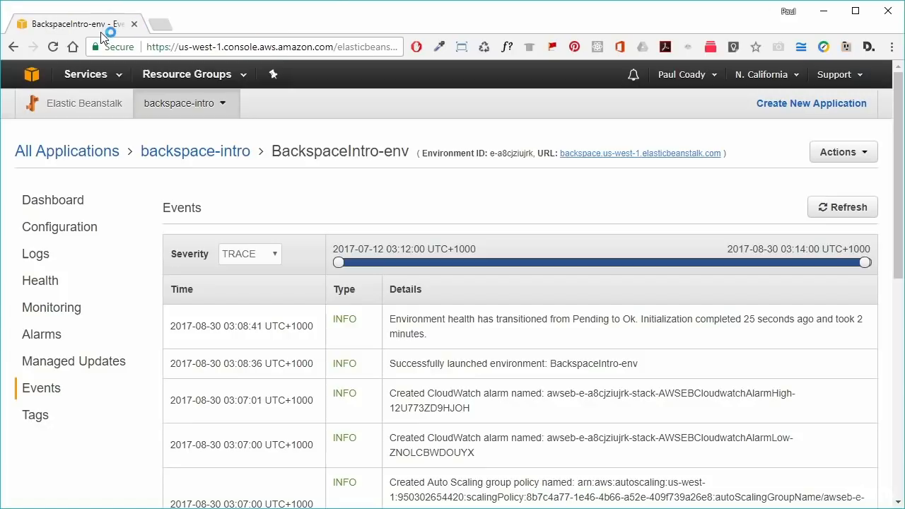
left_click(379, 234)
left_click(191, 159)
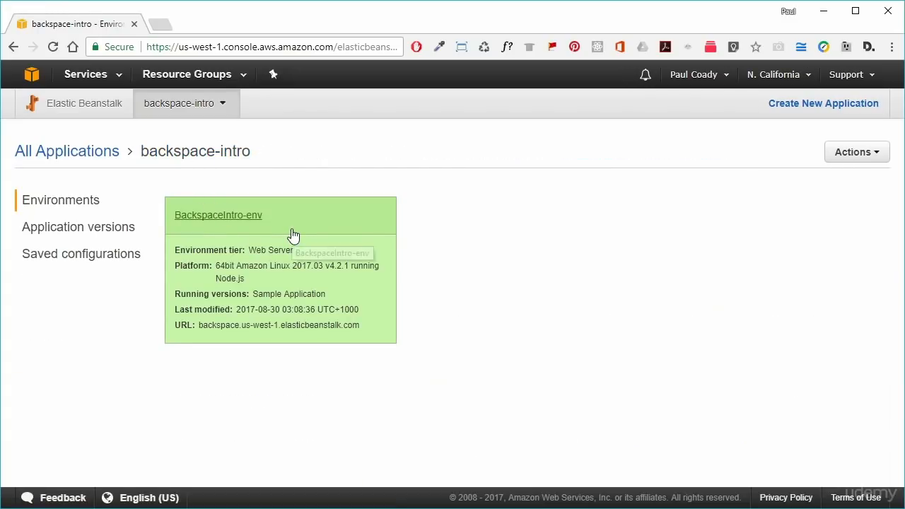
left_click(80, 231)
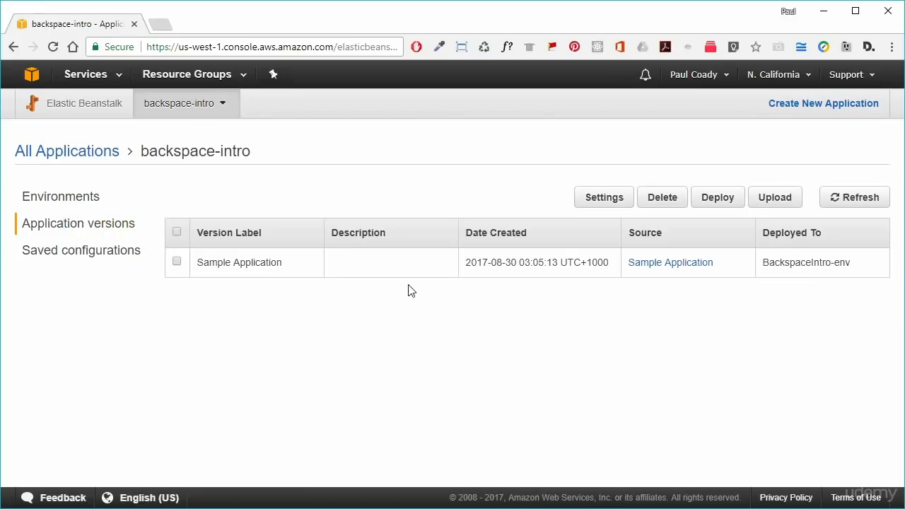
- Download nodejs-v1.zip from the Sample Applications documentation page and open the archive
left_click(670, 263)
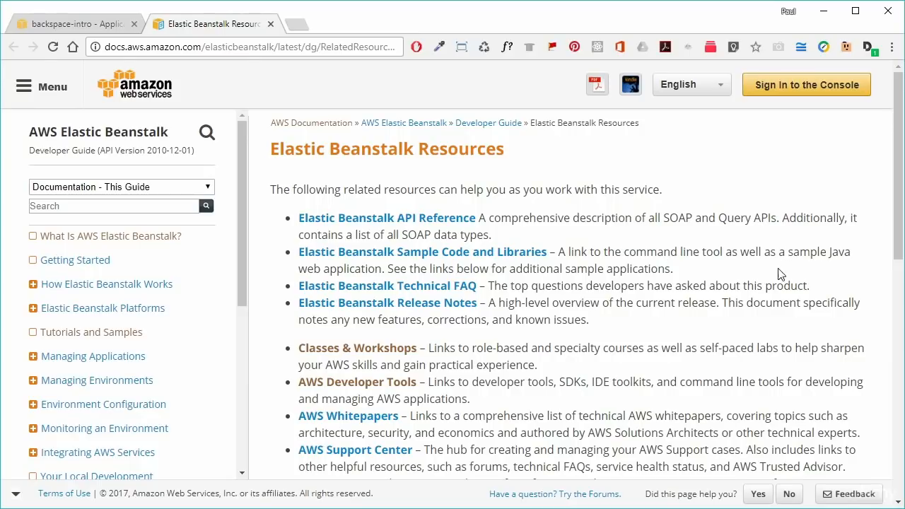
scroll(725, 276, "down", 8)
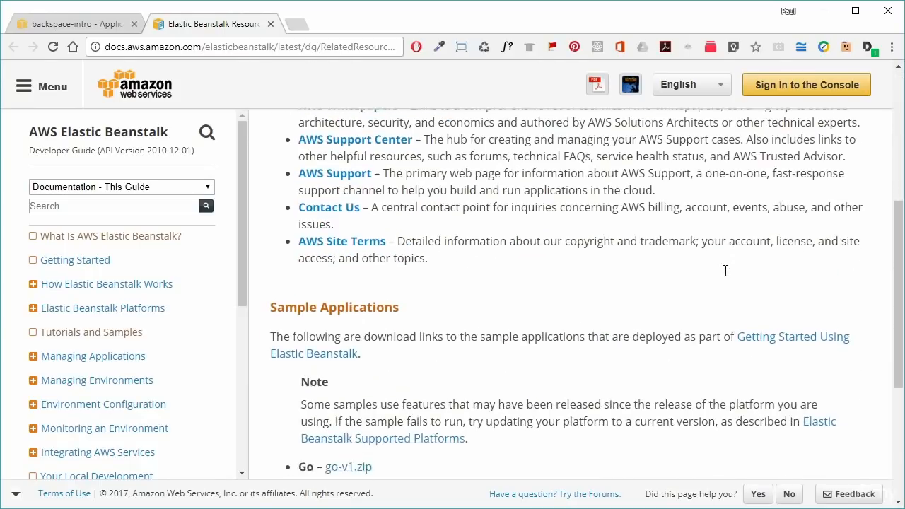
left_click(415, 295)
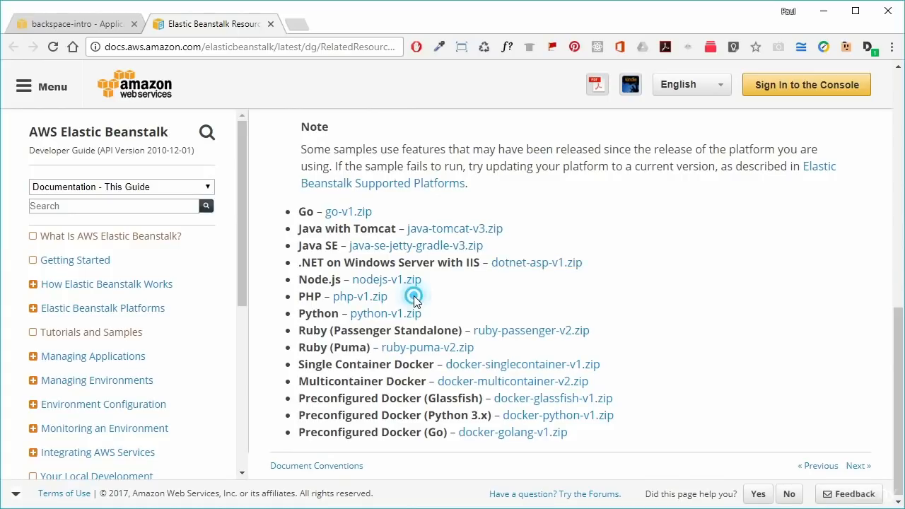
left_click(433, 281)
left_click_drag(434, 281, 298, 280)
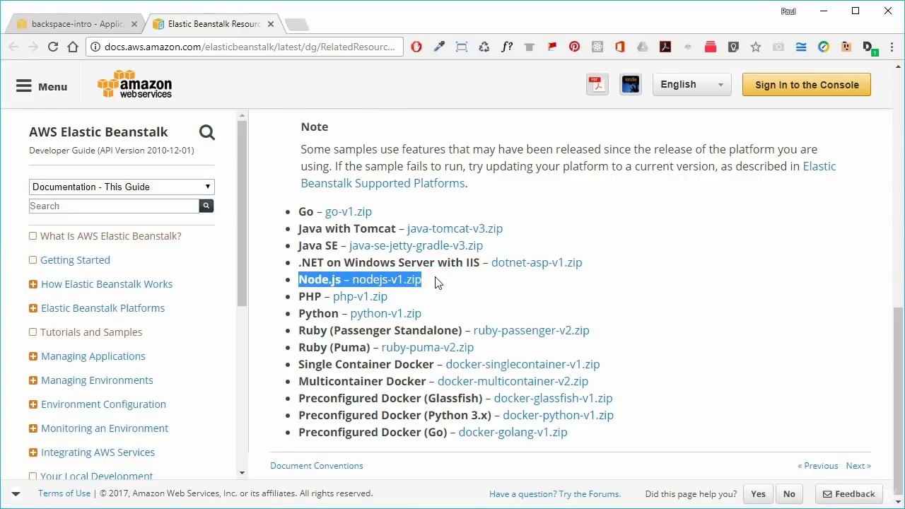
left_click(505, 283)
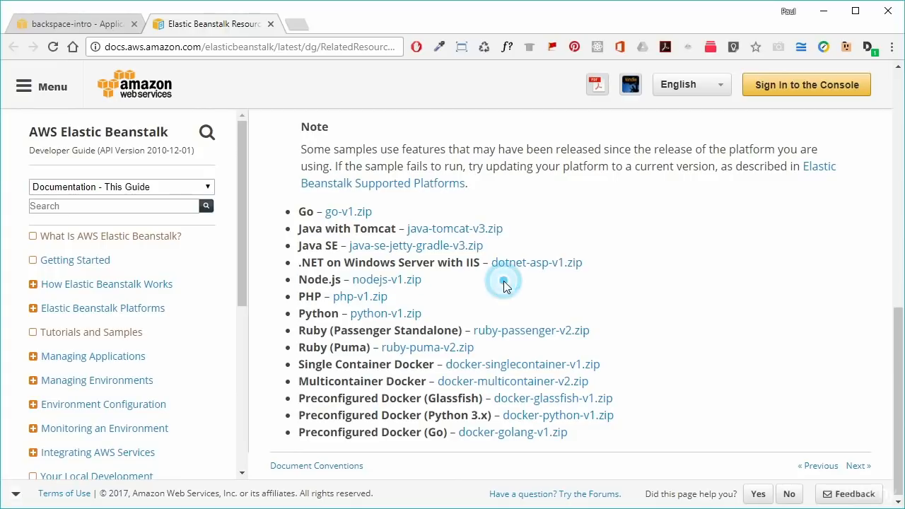
left_click(394, 282)
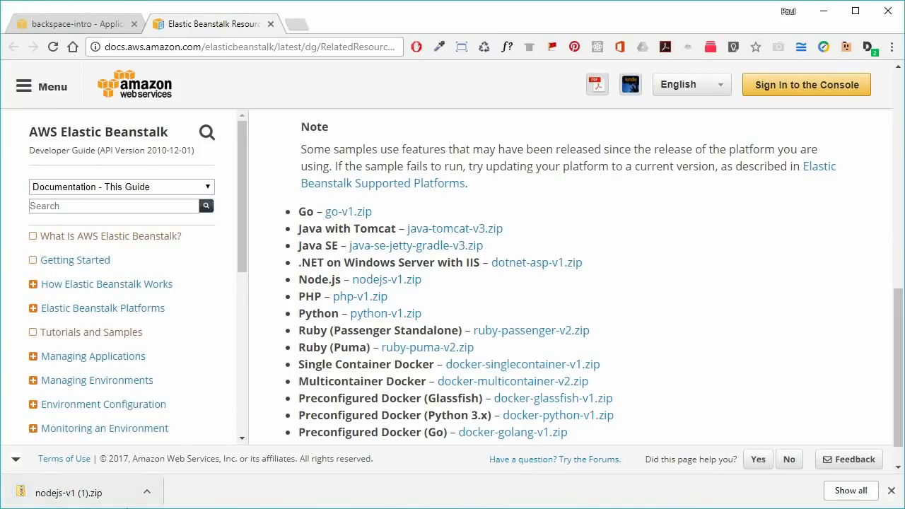
left_click(147, 491)
left_click(178, 507)
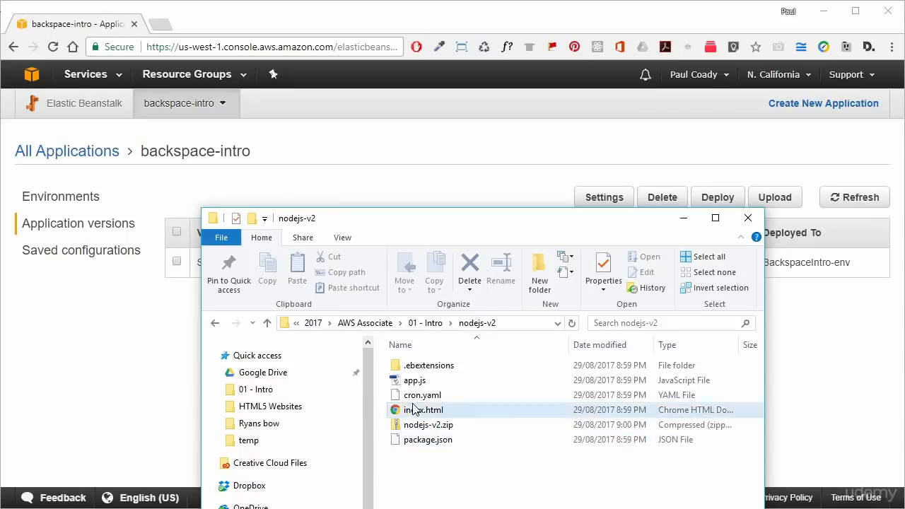
- Open the nodejs-v2 index.html in Notepad++ from its context menu
right_click(455, 416)
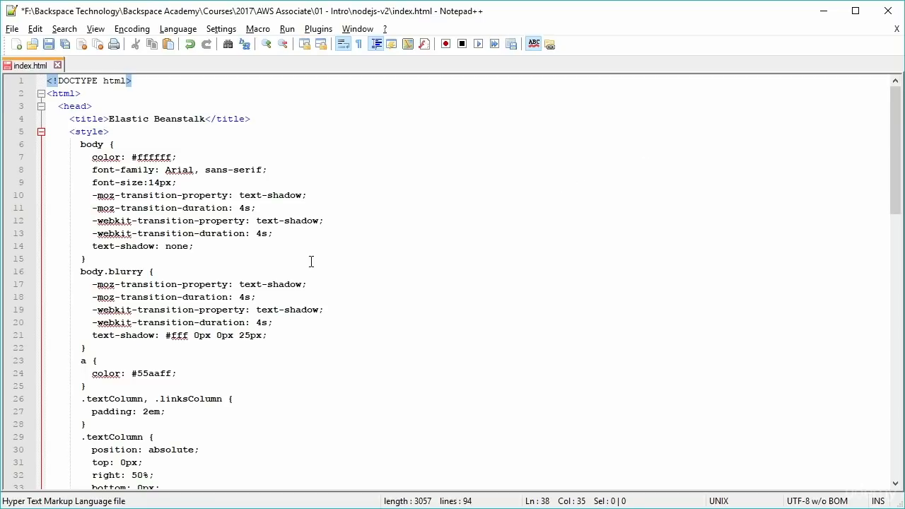
- Replace the .textColumn background-color #73A53E with Magenta on line 38
scroll(326, 267, "down", 3)
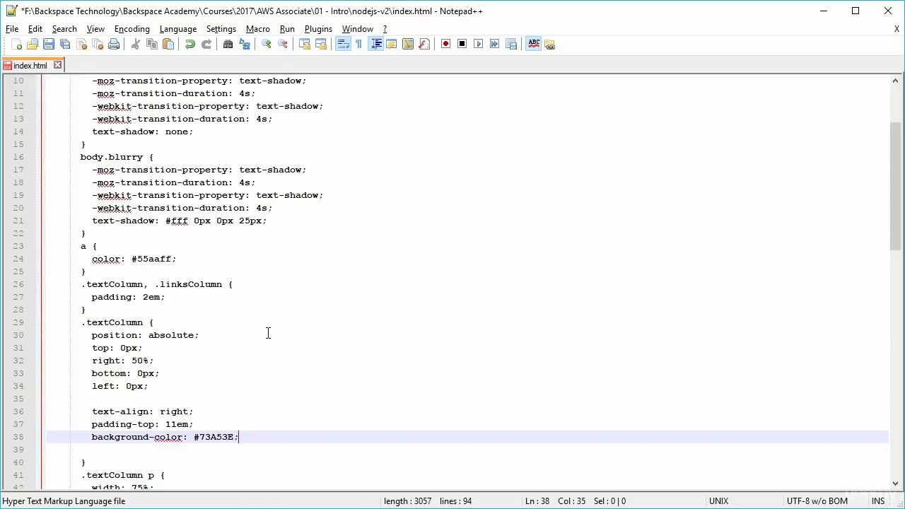
left_click(200, 439, "shift")
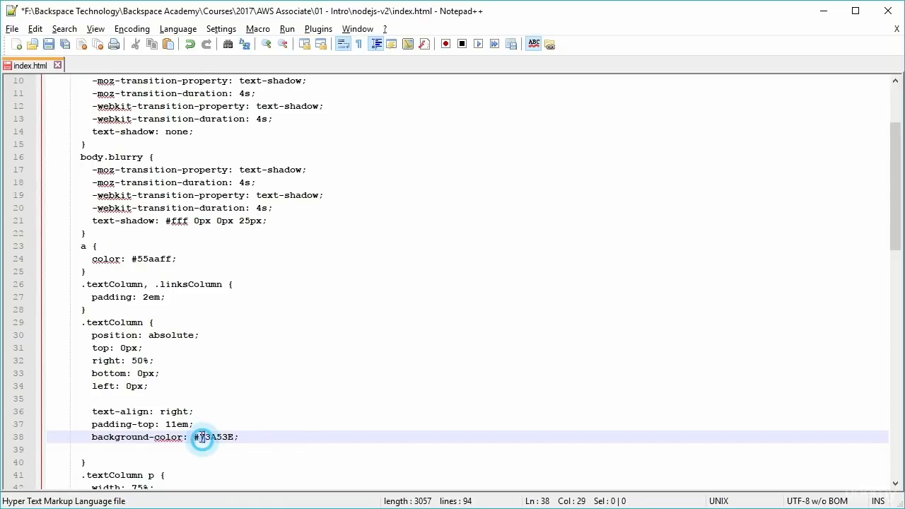
left_click_drag(145, 325, 104, 327)
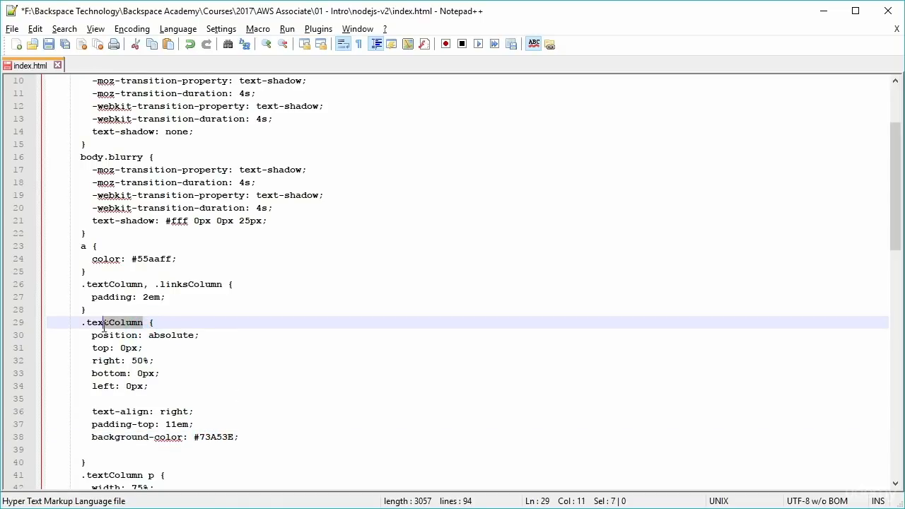
left_click(234, 437)
left_click_drag(233, 437, 195, 438)
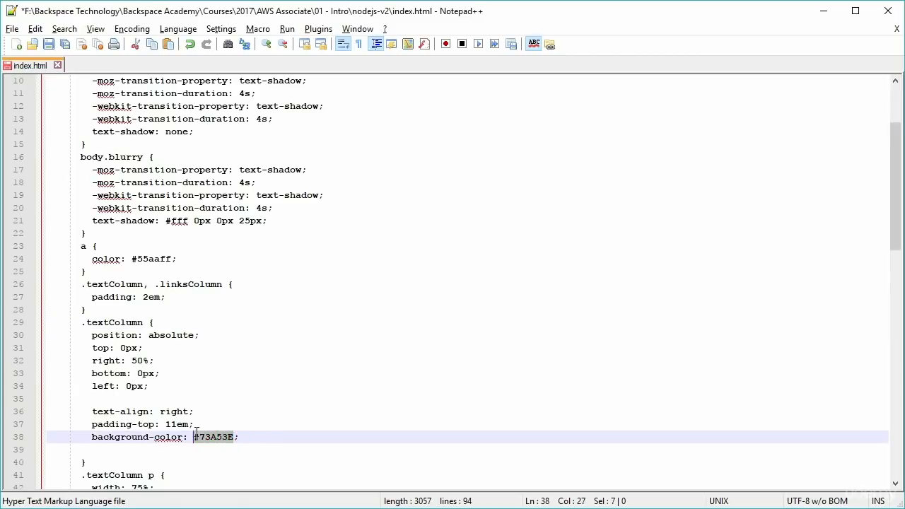
type("Magenta")
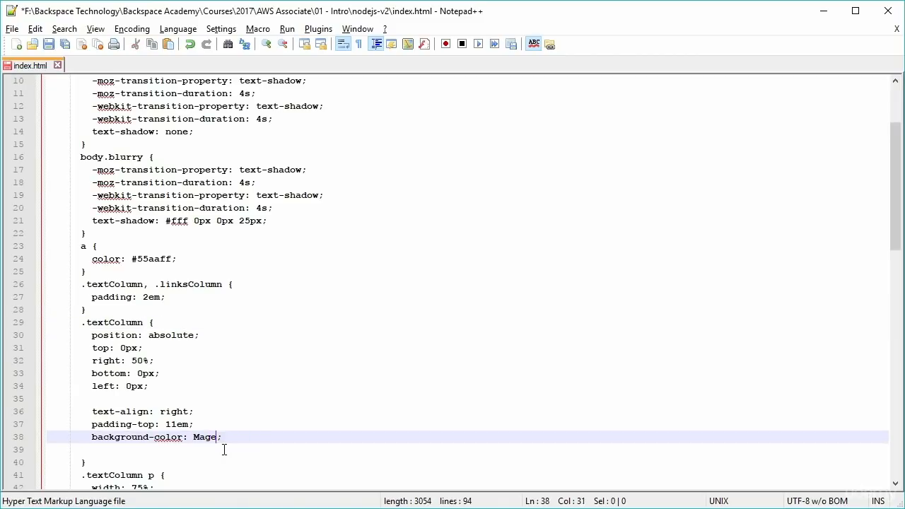
left_click(204, 451)
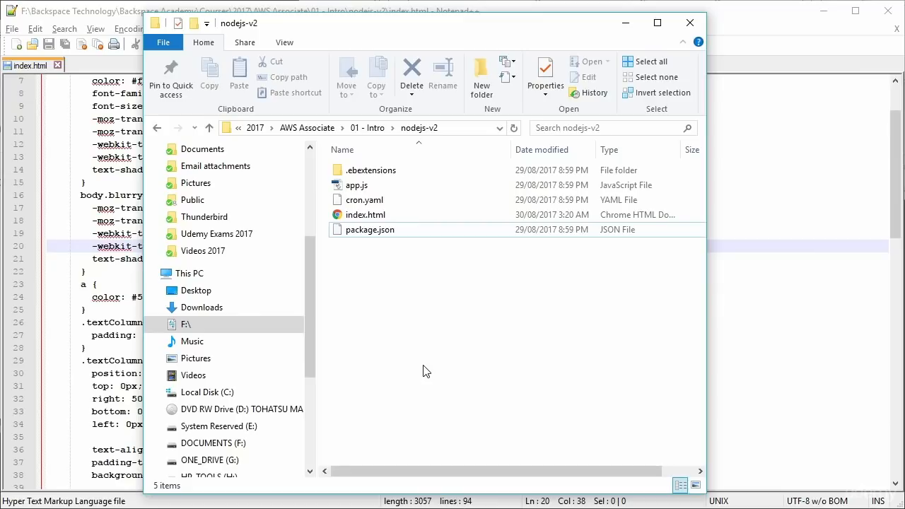
- Compress all nodejs-v2 files into a nodejs-v2.zip archive
left_click_drag(414, 283, 347, 173)
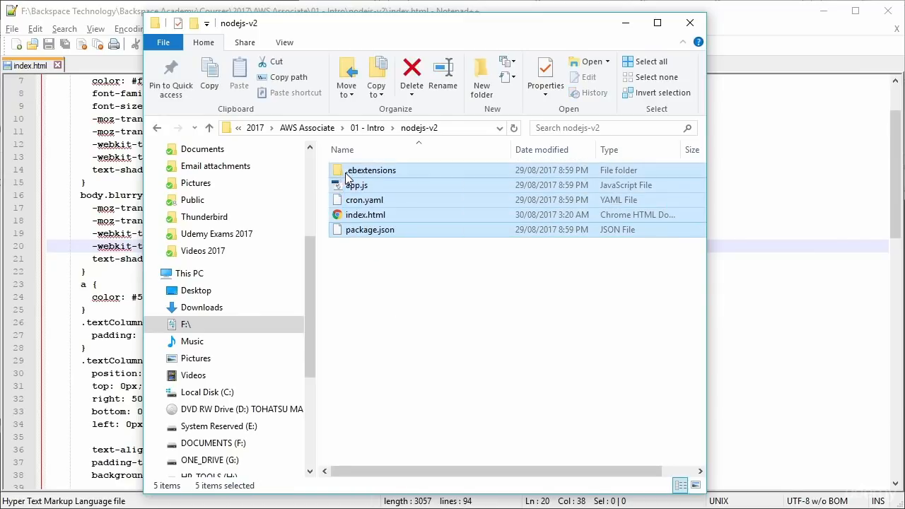
right_click(367, 208)
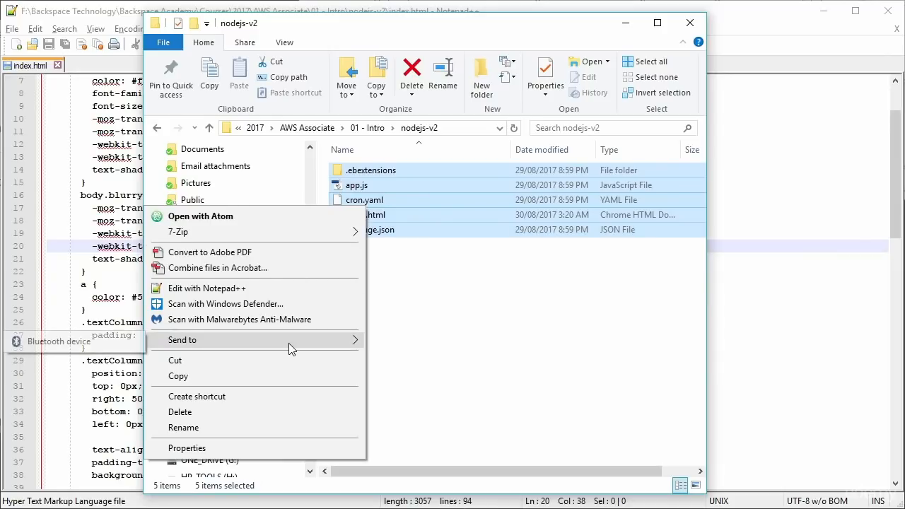
mouse_move(229, 230)
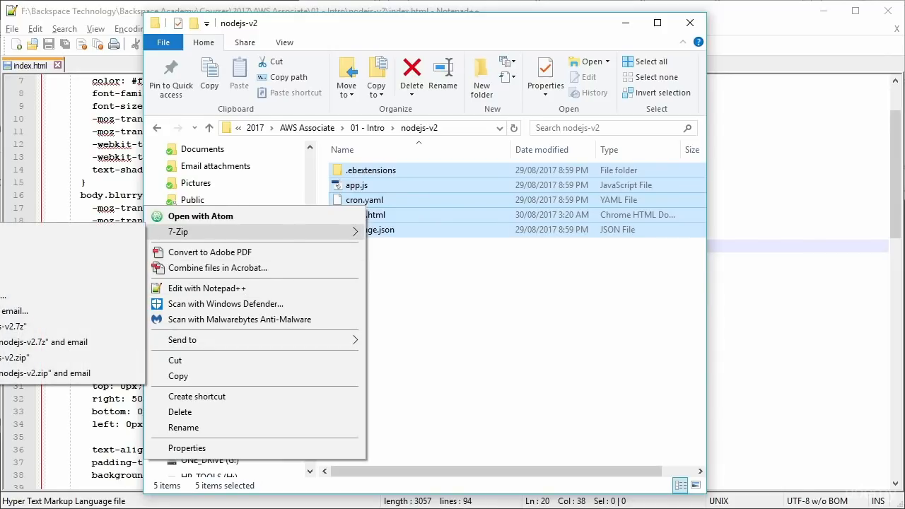
left_click(14, 358)
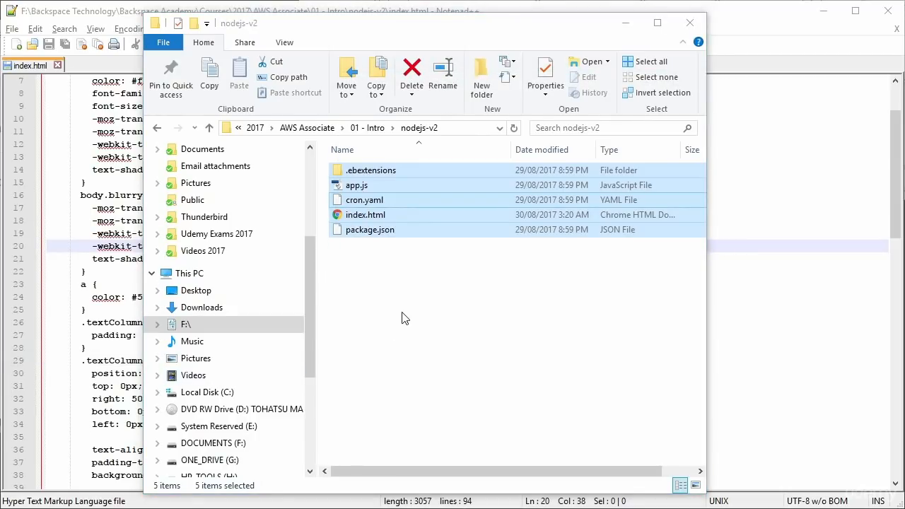
left_click(369, 230)
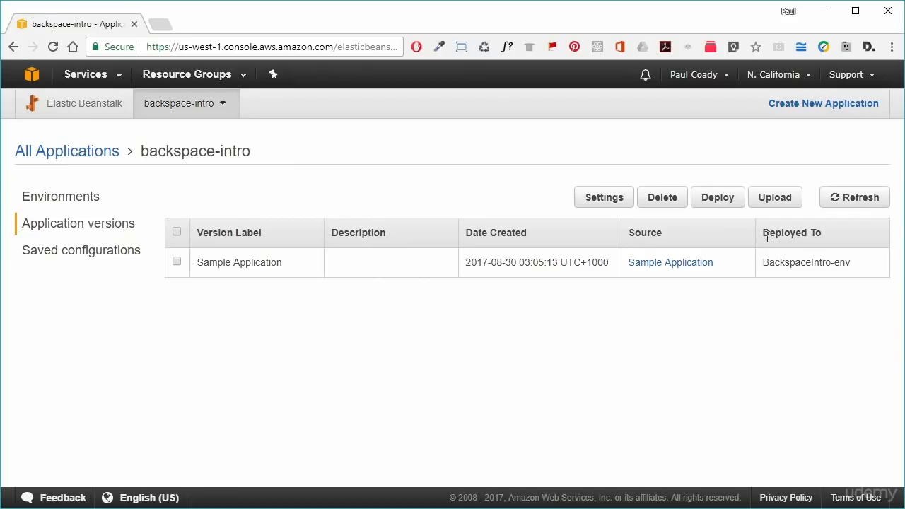
- Upload nodejs-v2.zip as a new application version labelled 'v 2.00'
left_click(770, 204)
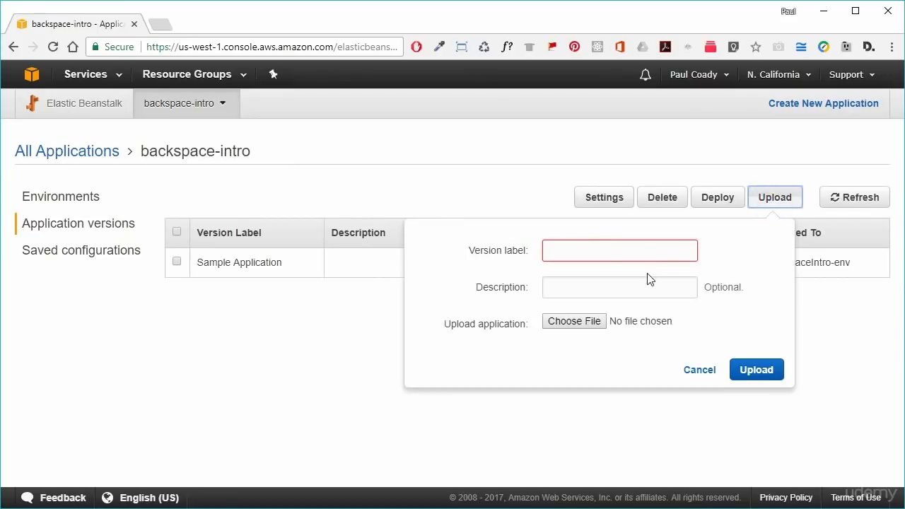
left_click(585, 254)
type("v")
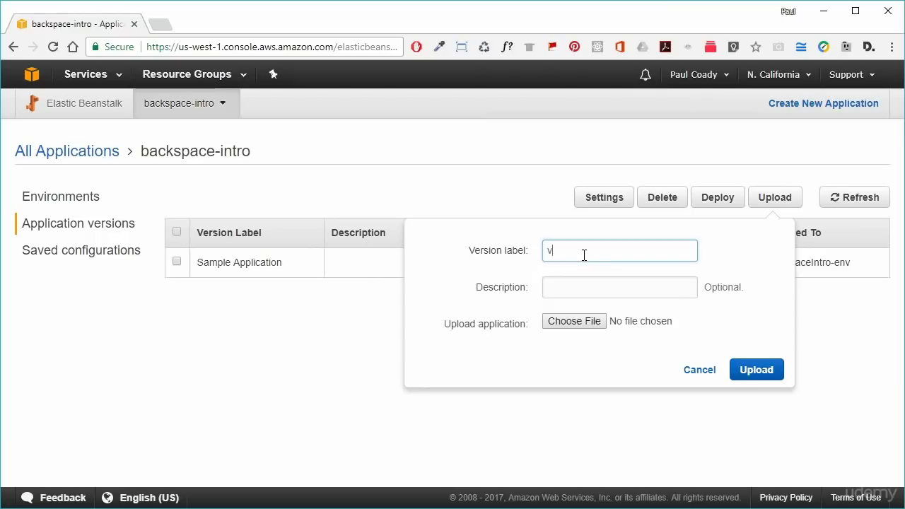
type(" 2.00")
left_click(599, 286)
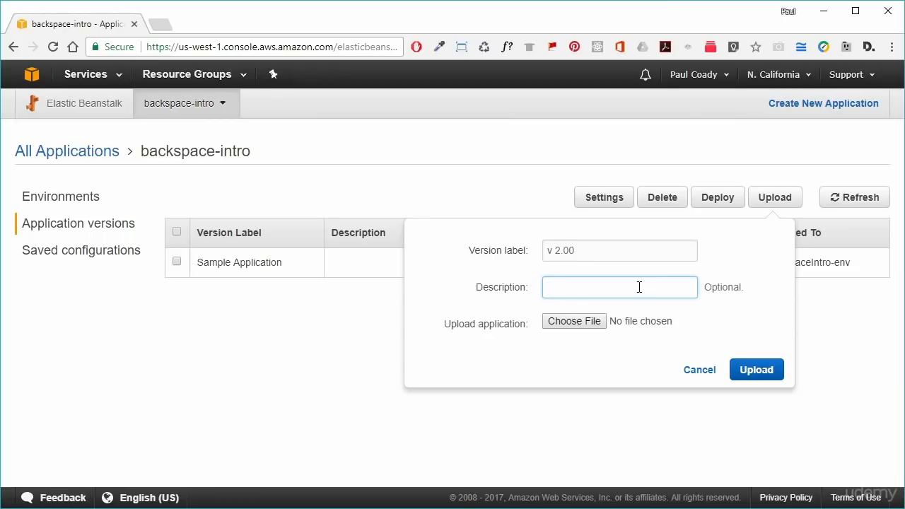
left_click(585, 324)
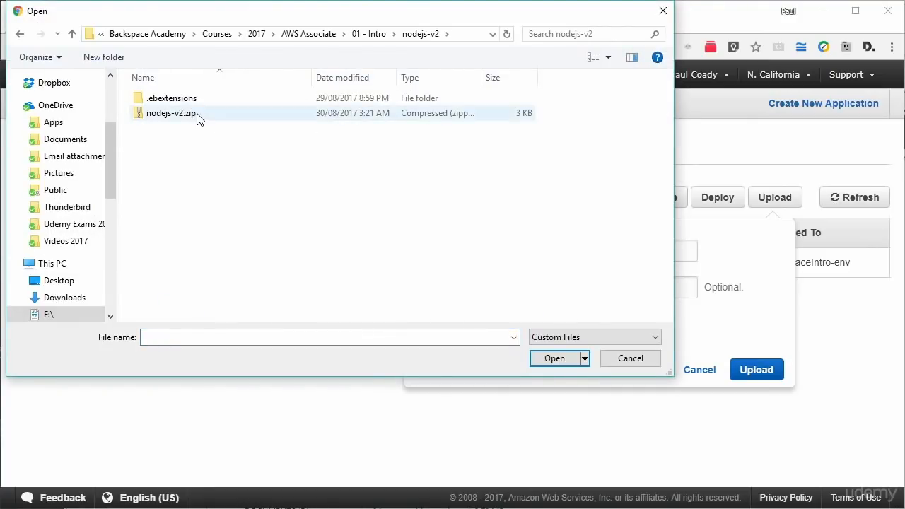
double_click(198, 116)
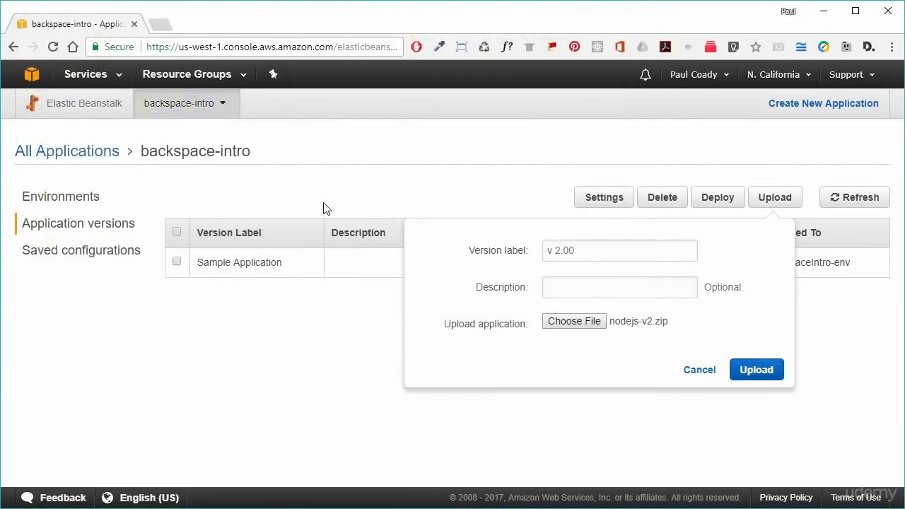
left_click(751, 370)
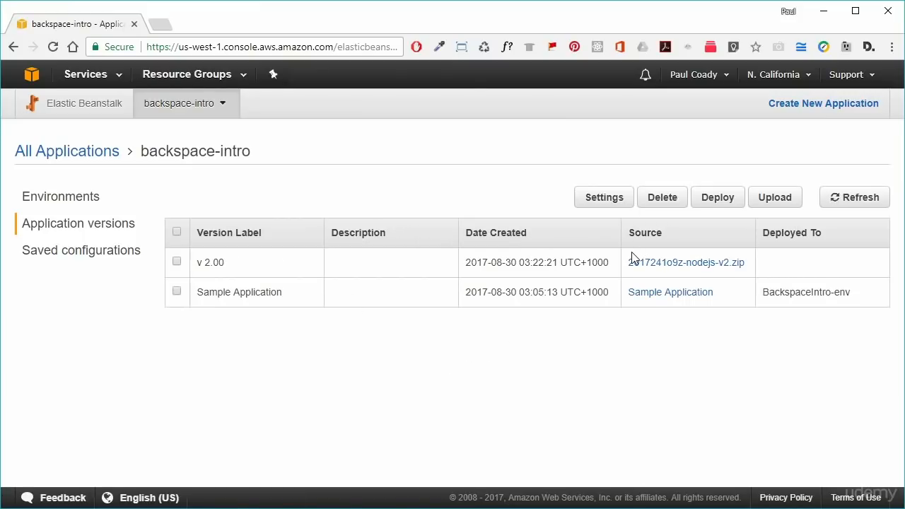
- Deploy version v 2.00 to BackspaceIntro-env and follow the deployment in its events list
left_click(177, 263)
left_click(718, 203)
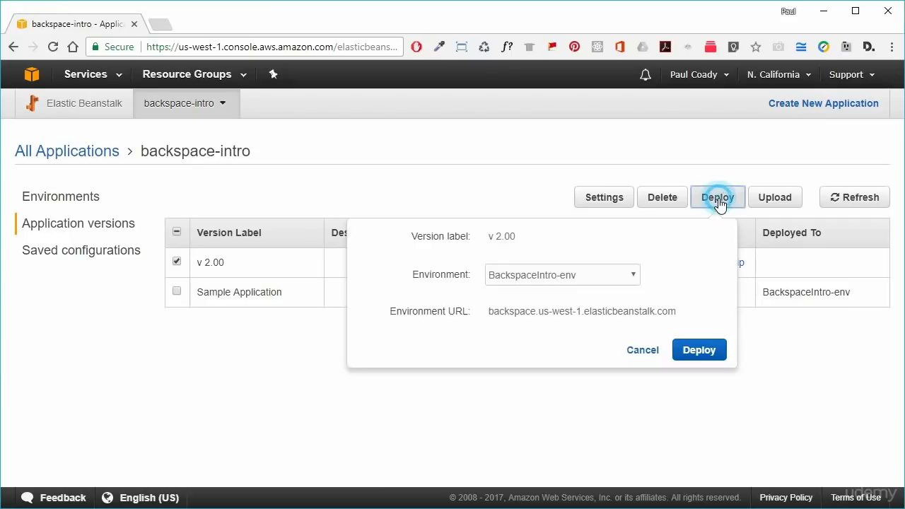
left_click(632, 283)
left_click(630, 282)
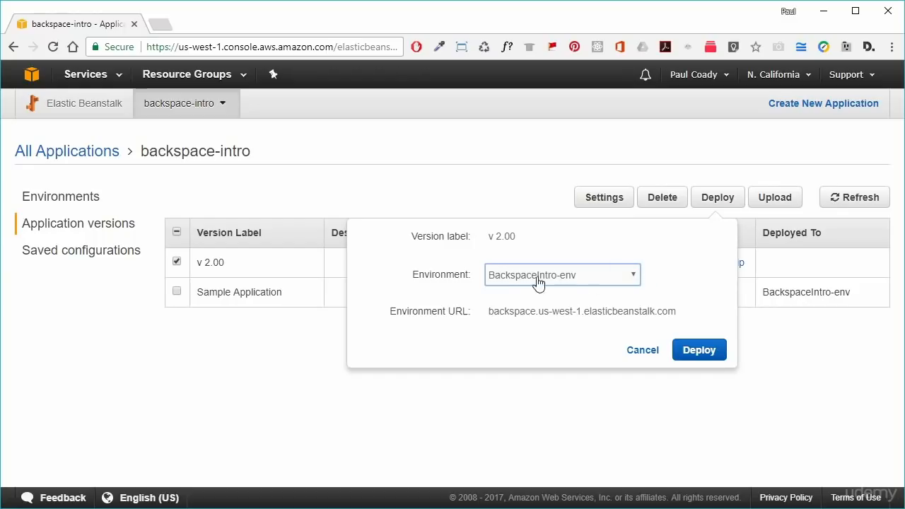
left_click(672, 270)
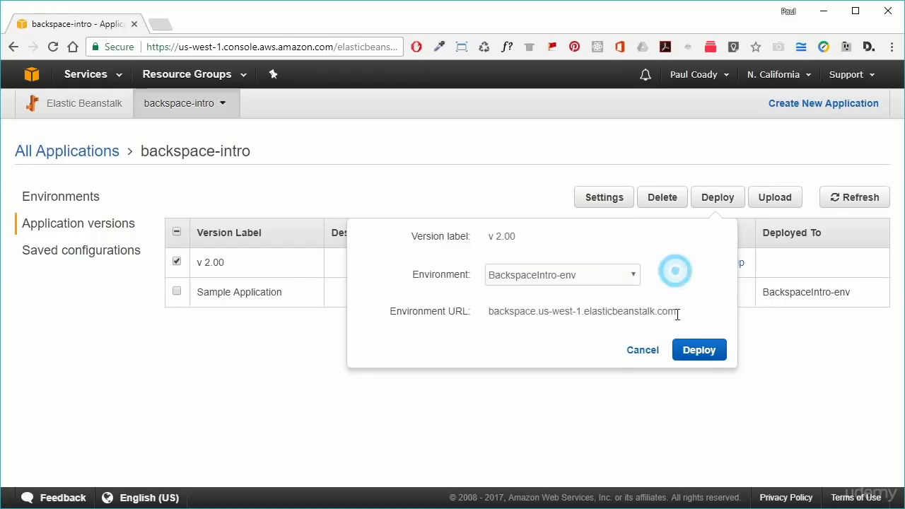
left_click(702, 352)
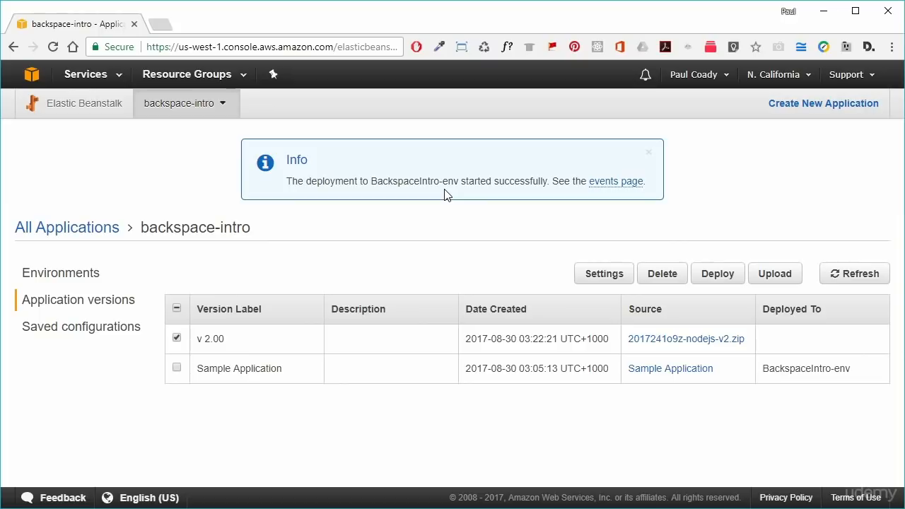
left_click(620, 190)
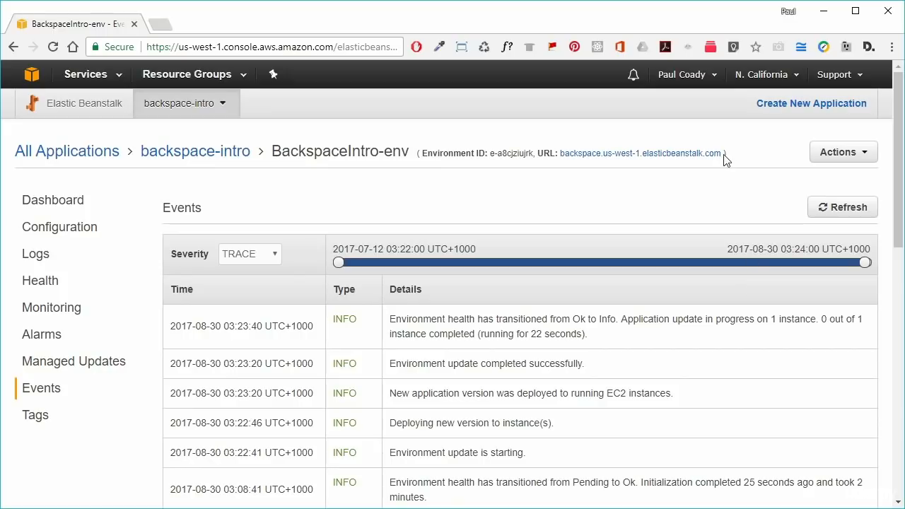
left_click(537, 155)
double_click(537, 154)
left_click(576, 196)
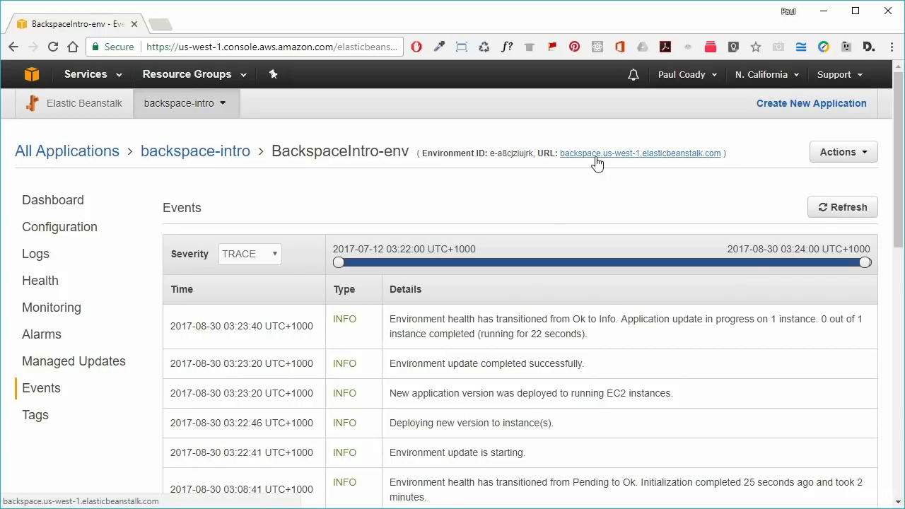
left_click(596, 157)
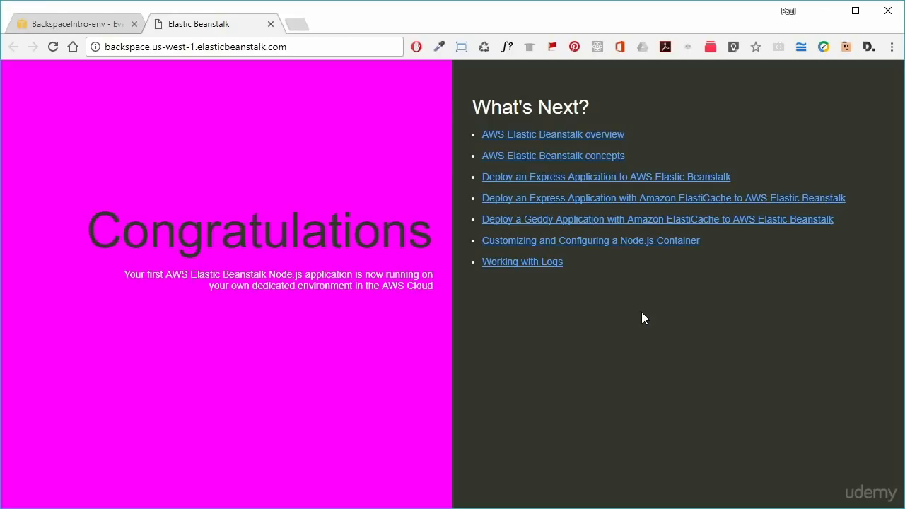
left_click(271, 25)
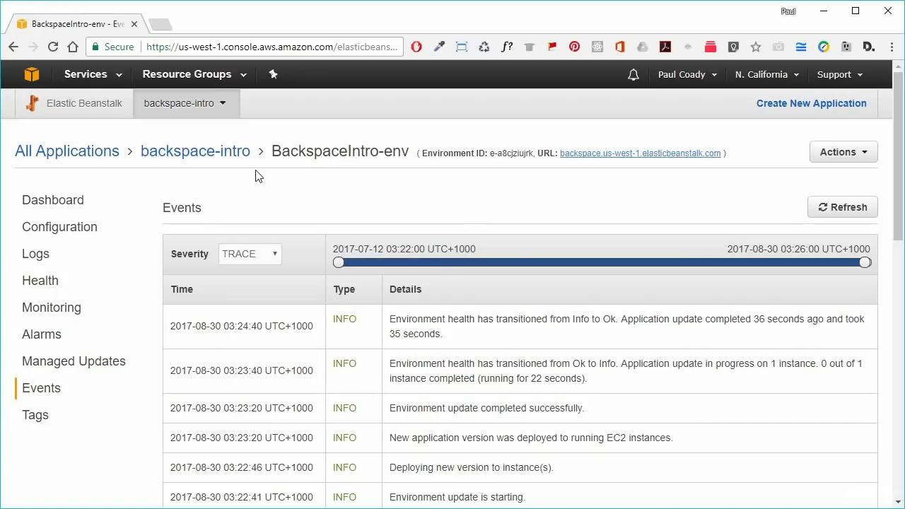
- Delete the backspace-intro application, then view BackspaceIntro-env's termination events
left_click(201, 159)
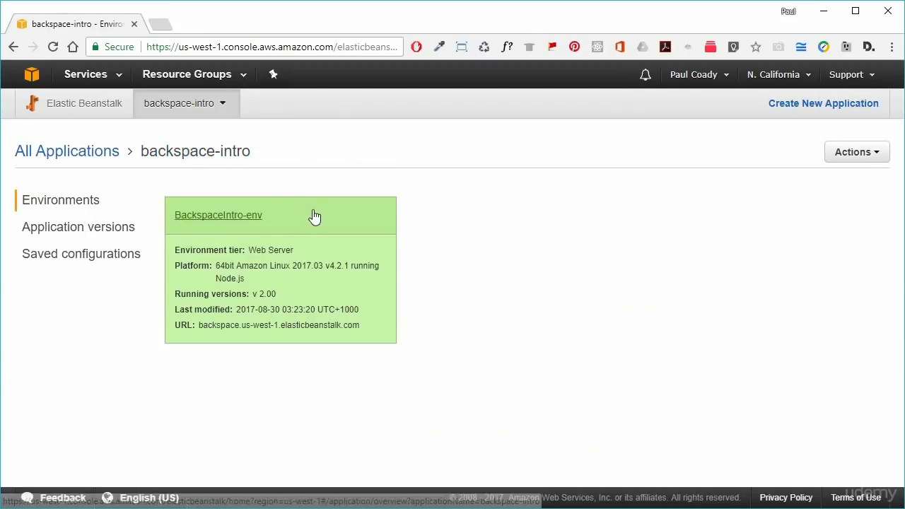
left_click(880, 155)
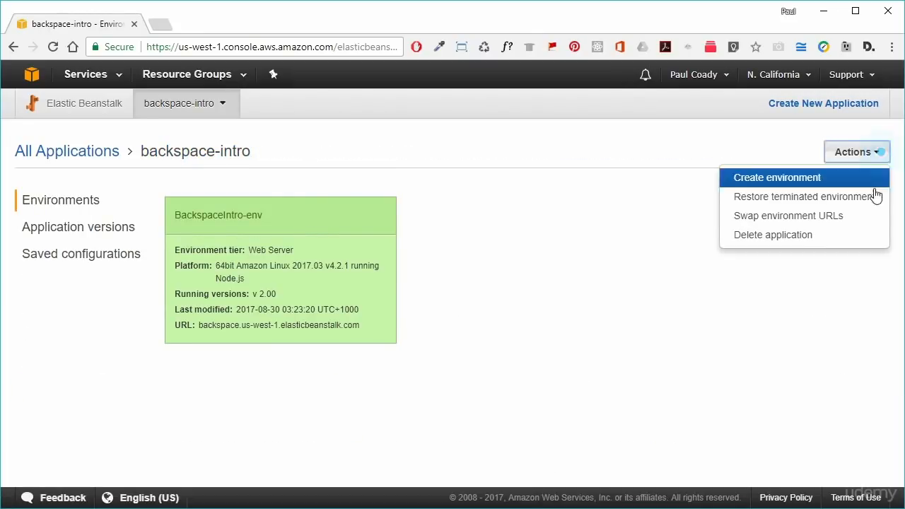
left_click(798, 236)
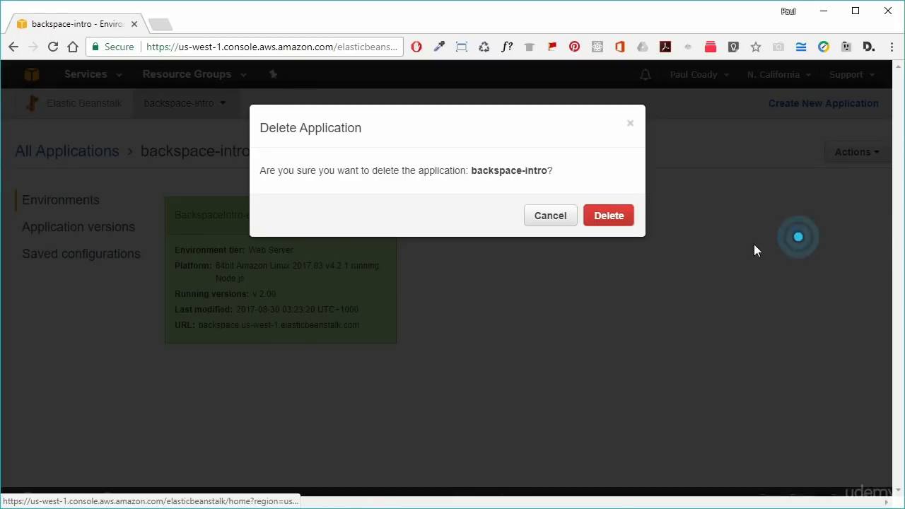
left_click(609, 217)
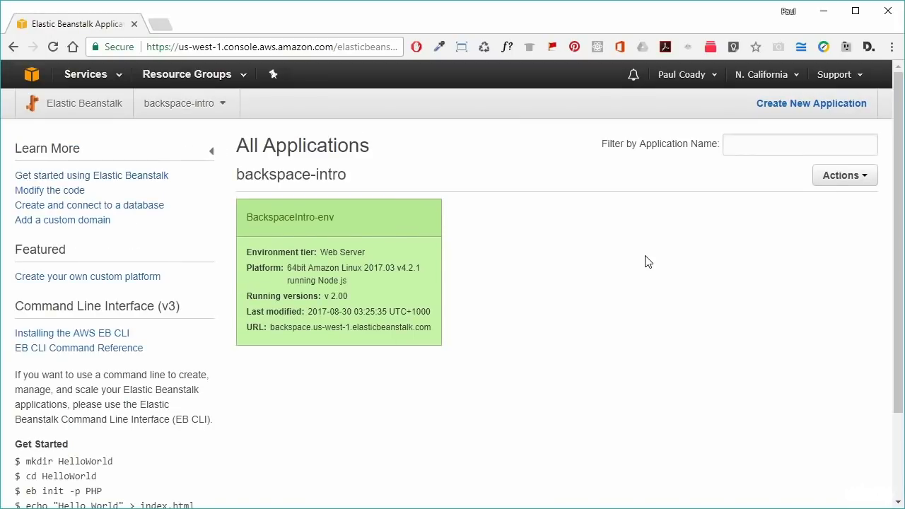
left_click(299, 225)
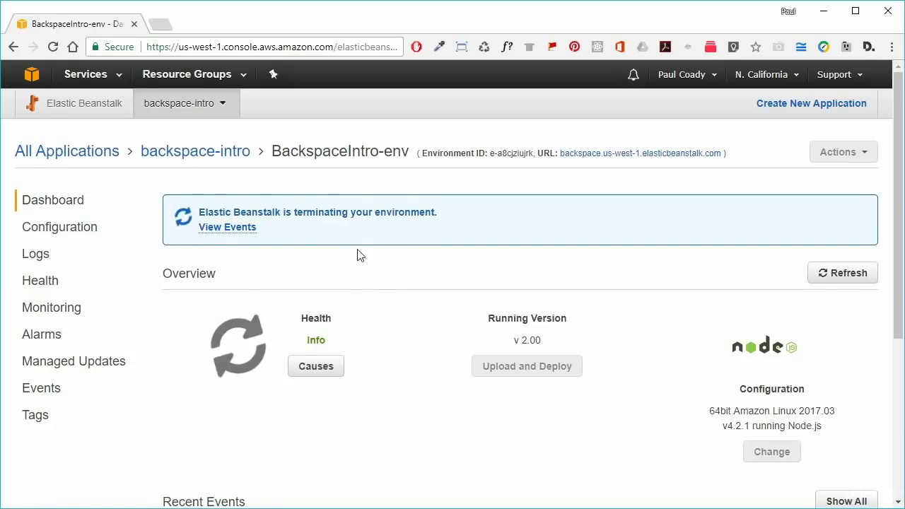
left_click(233, 229)
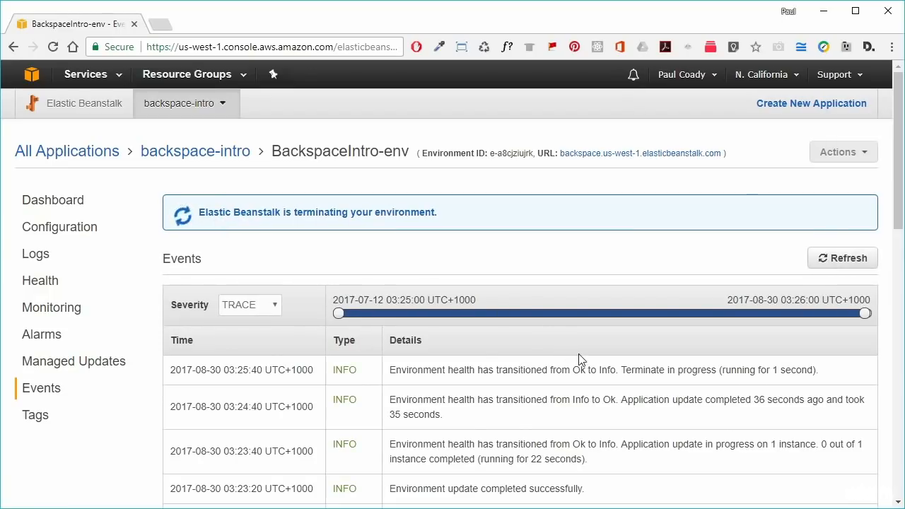